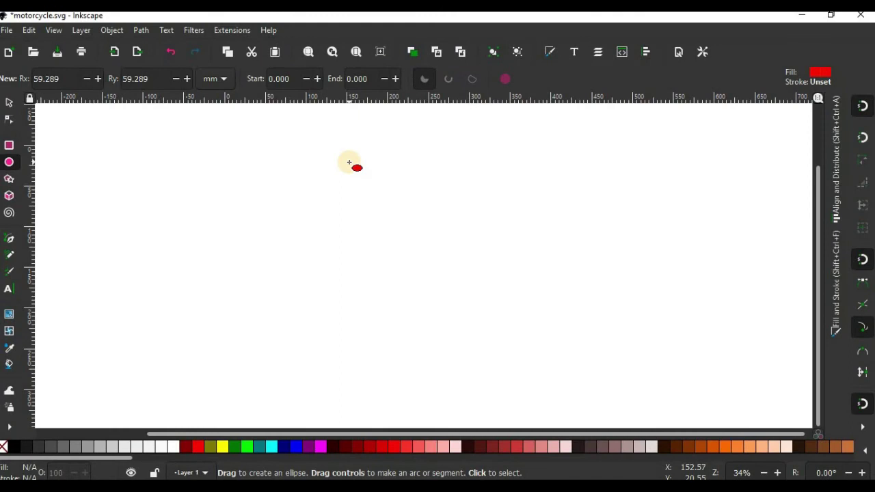
Draw a red circle plus a larger copy of about 131 mm at roughly 70% opacity.
{"action": "left_click_drag", "start_coordinate": [349, 161], "coordinate": [456, 251]}
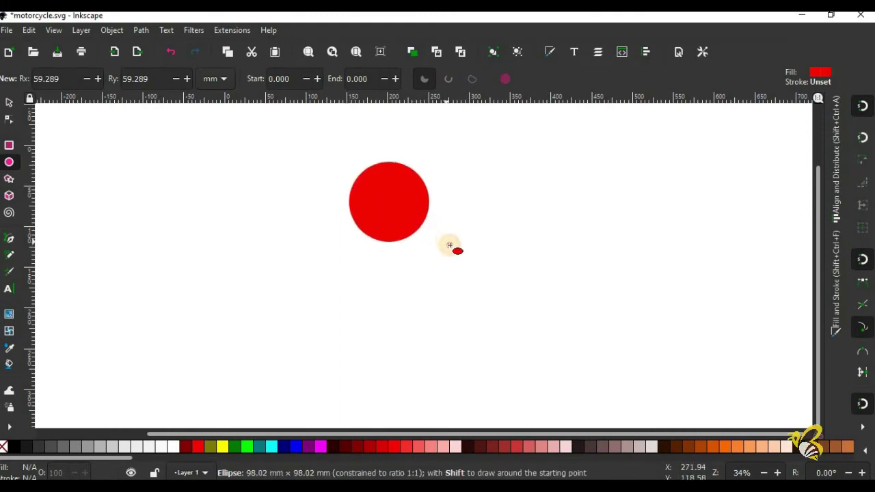
{"action": "left_click", "coordinate": [9, 102]}
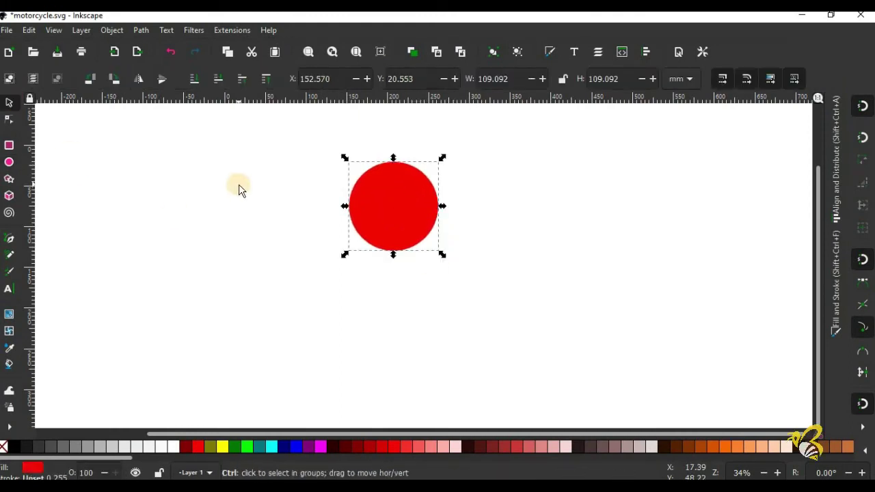
{"action": "left_click_drag", "start_coordinate": [442, 256], "coordinate": [451, 264]}
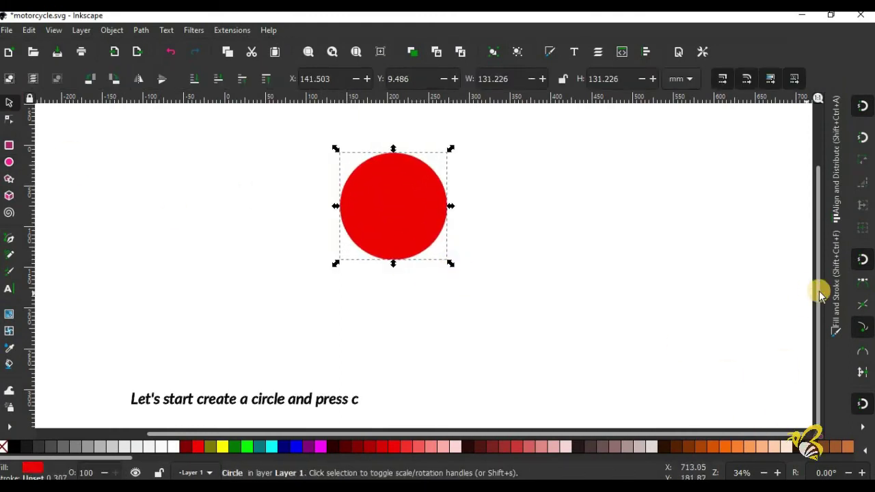
{"action": "left_click", "coordinate": [832, 311]}
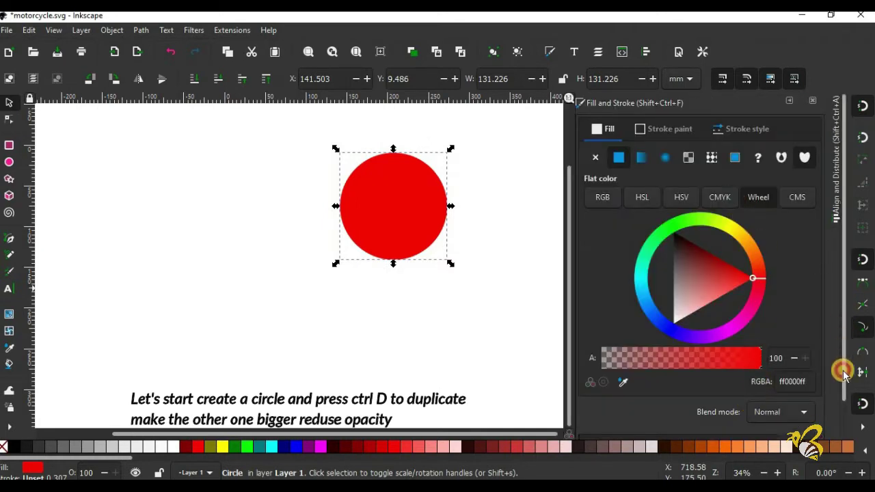
{"action": "scroll", "coordinate": [752, 410], "scroll_direction": "down", "scroll_amount": 2}
{"action": "left_click_drag", "start_coordinate": [742, 425], "coordinate": [717, 425]}
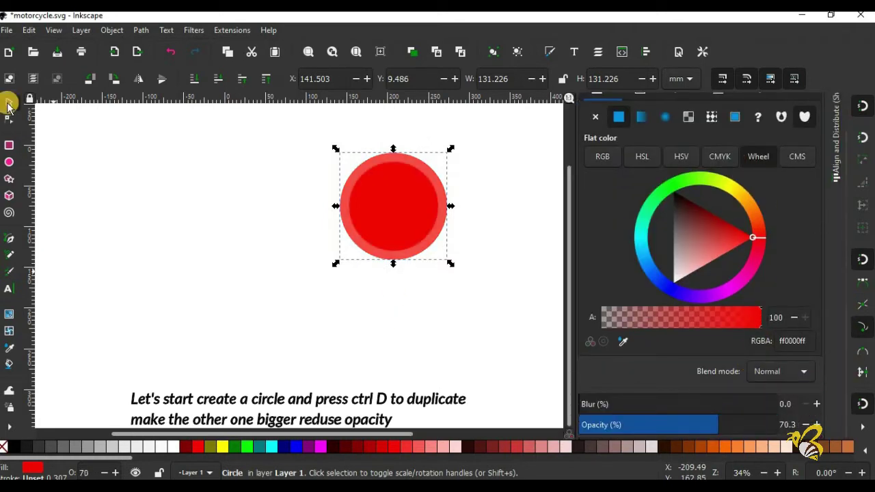
{"action": "left_click_drag", "start_coordinate": [454, 263], "coordinate": [449, 259]}
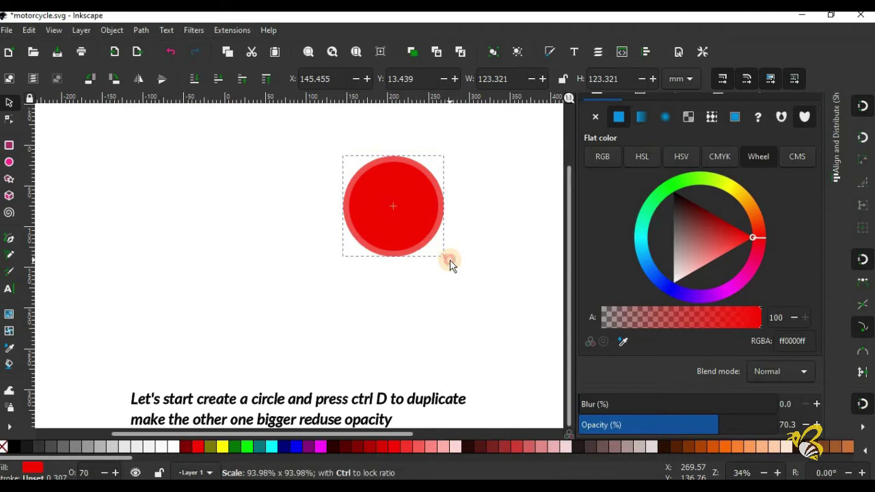
Draw a maroon rounded rectangle and subtract it from the circle with Path > Difference.
{"action": "left_click", "coordinate": [9, 145]}
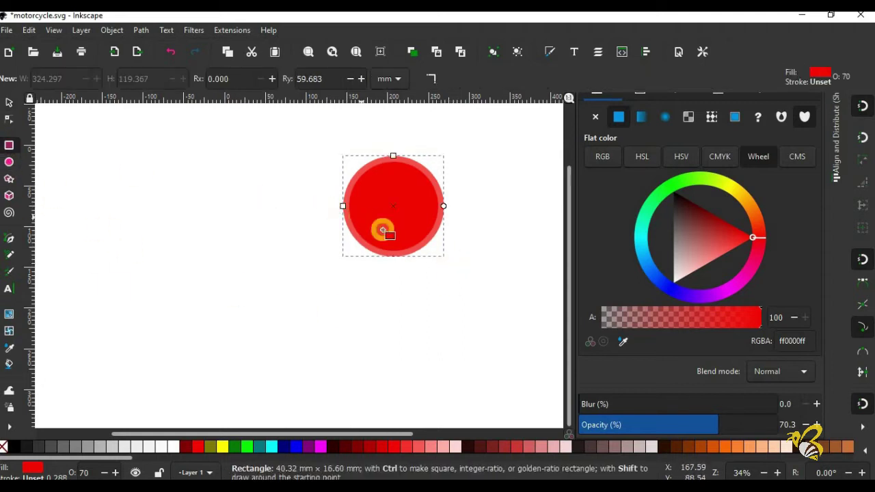
{"action": "left_click", "coordinate": [398, 260]}
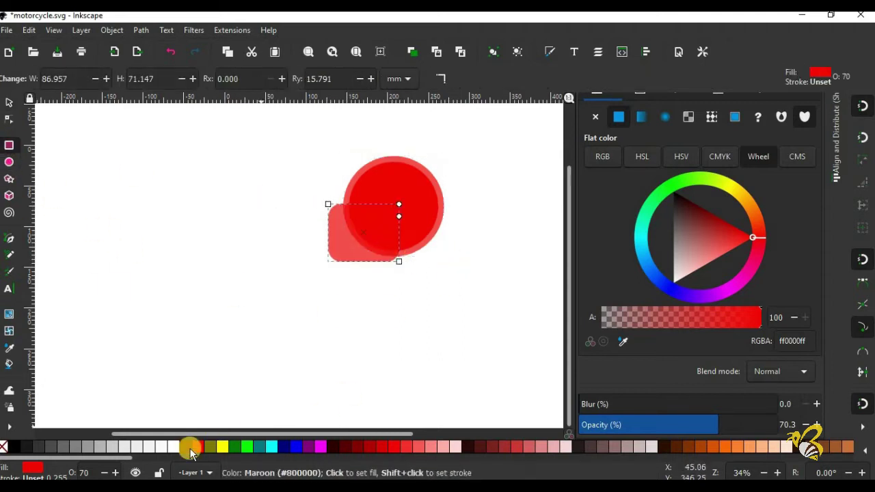
{"action": "left_click", "coordinate": [186, 447]}
{"action": "left_click", "coordinate": [8, 100]}
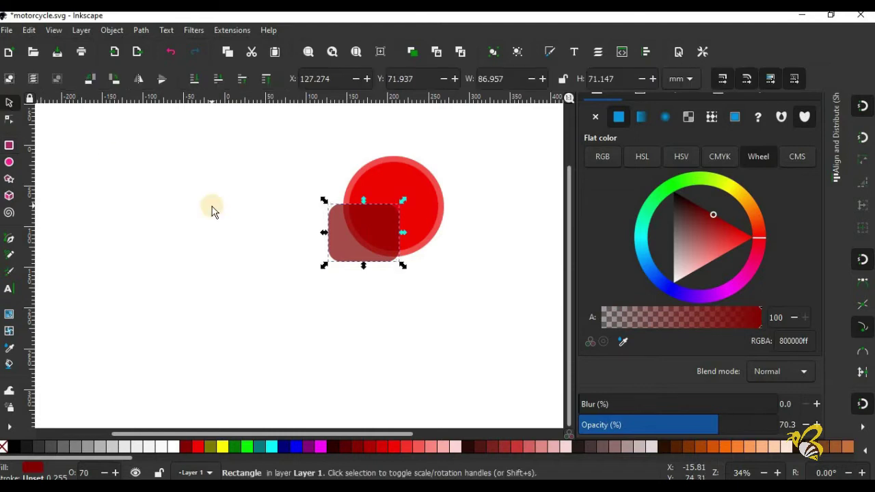
{"action": "left_click", "coordinate": [422, 192], "text": "shift"}
{"action": "left_click", "coordinate": [141, 30]}
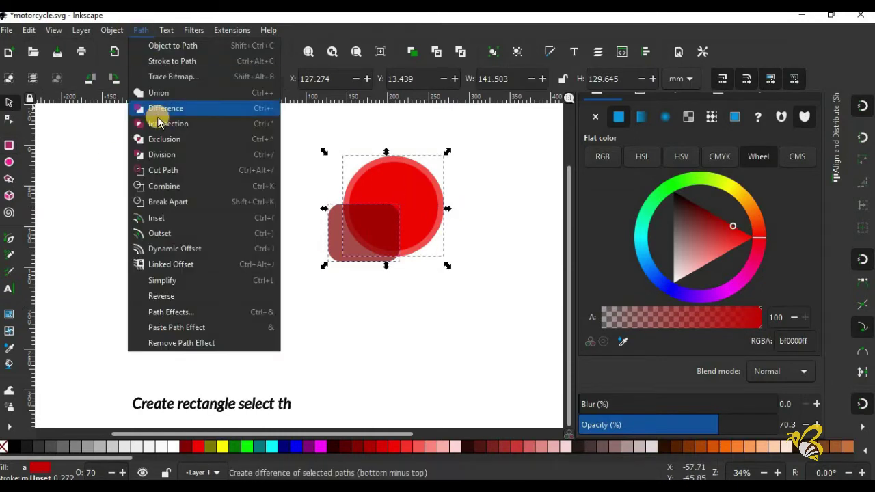
{"action": "left_click", "coordinate": [162, 110]}
{"action": "left_click", "coordinate": [361, 225]}
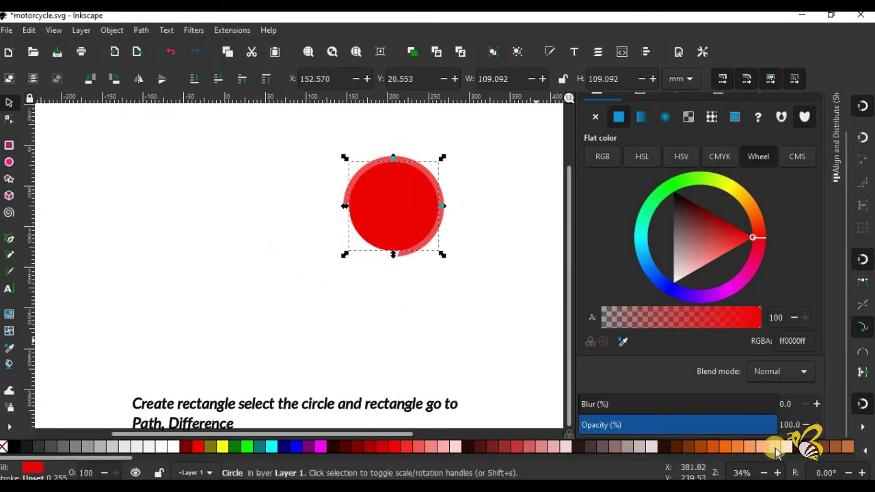
Delete the cut-out's bottom node to smooth it, then enlarge the peach circle to match the helmet.
{"action": "left_click", "coordinate": [10, 121]}
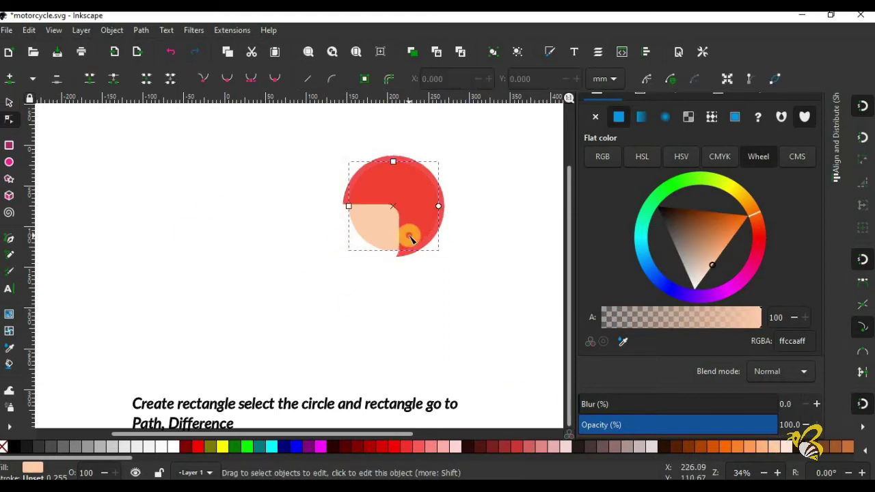
{"action": "left_click", "coordinate": [408, 236]}
{"action": "left_click", "coordinate": [55, 80]}
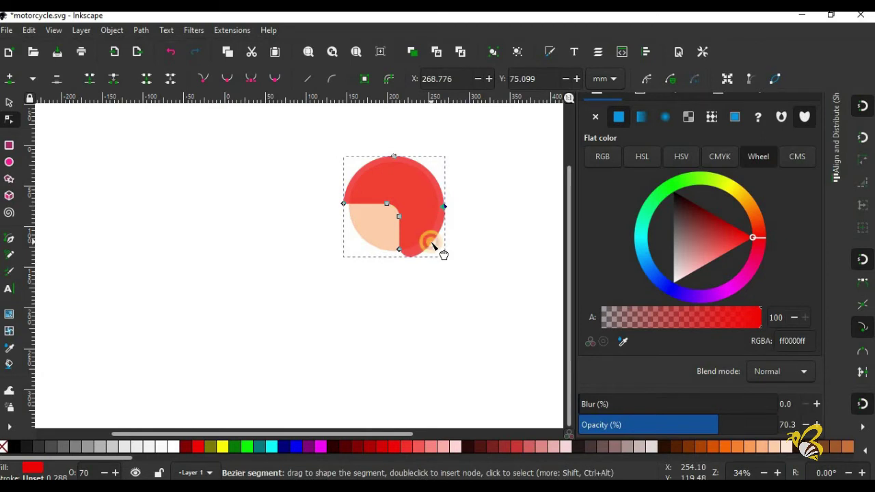
{"action": "left_click", "coordinate": [372, 229]}
{"action": "left_click", "coordinate": [9, 102]}
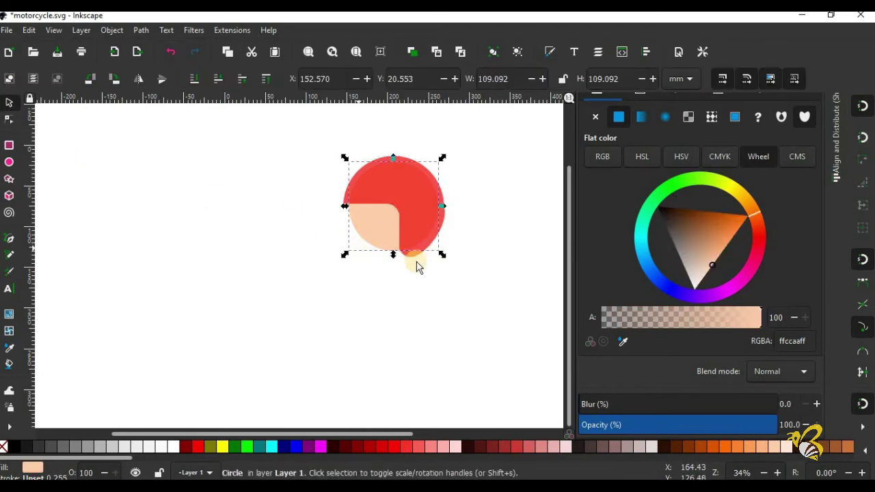
{"action": "left_click_drag", "start_coordinate": [444, 261], "coordinate": [449, 261]}
{"action": "left_click_drag", "start_coordinate": [372, 231], "coordinate": [375, 238]}
Draw a black rounded rectangle, about 88.5 × 50.6 mm, to the left of the helmet.
{"action": "left_click", "coordinate": [219, 183]}
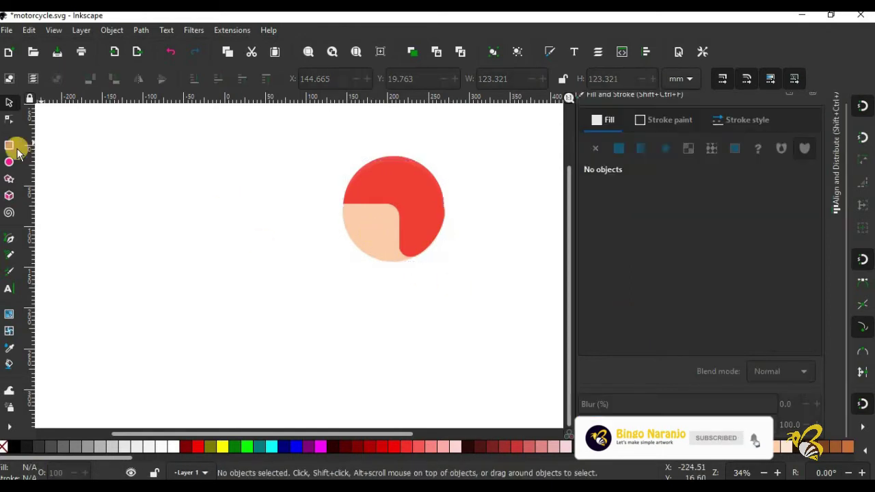
{"action": "left_click", "coordinate": [9, 145]}
{"action": "left_click_drag", "start_coordinate": [215, 184], "coordinate": [286, 224]}
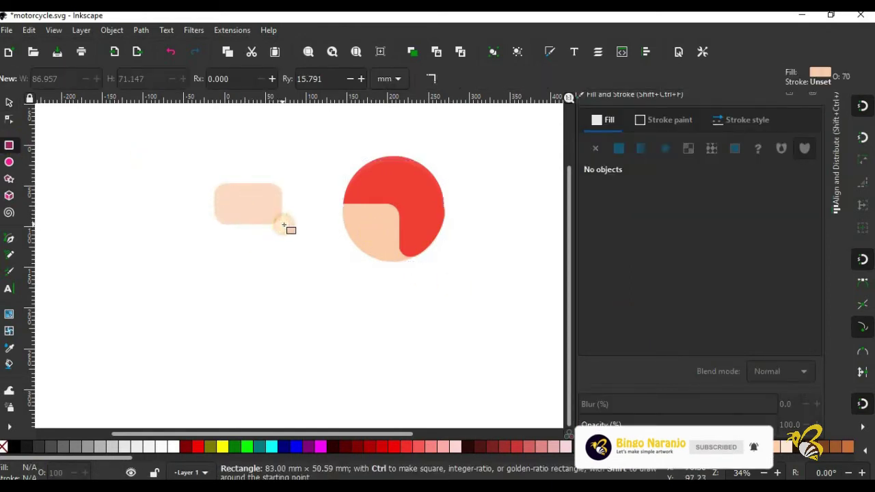
{"action": "left_click", "coordinate": [14, 446]}
{"action": "key", "text": "s"}
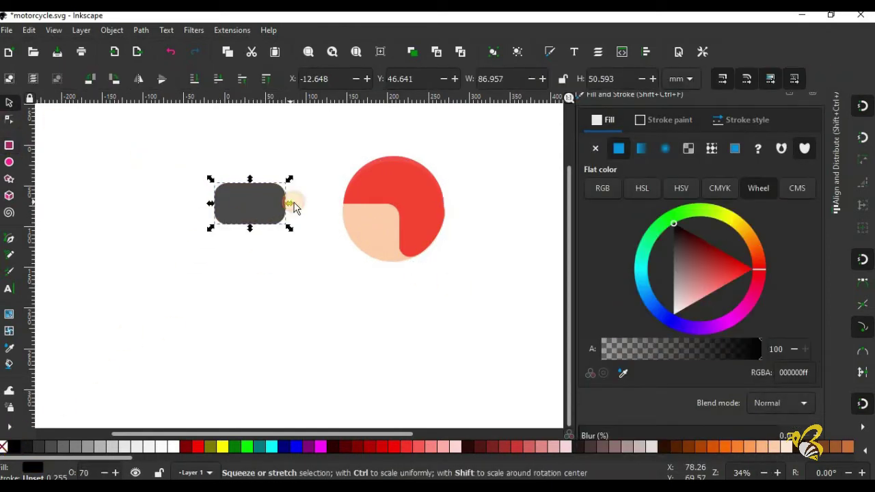
{"action": "left_click_drag", "start_coordinate": [289, 202], "coordinate": [293, 203]}
{"action": "left_click", "coordinate": [9, 119]}
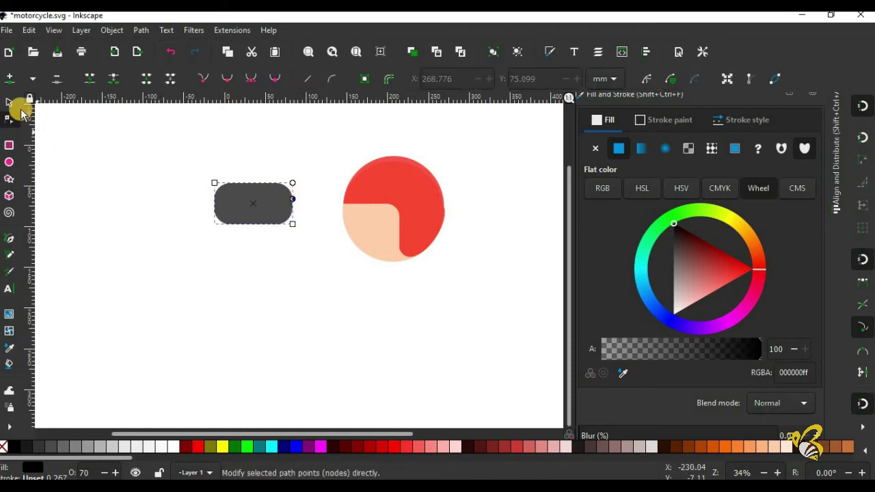
{"action": "left_click", "coordinate": [9, 102]}
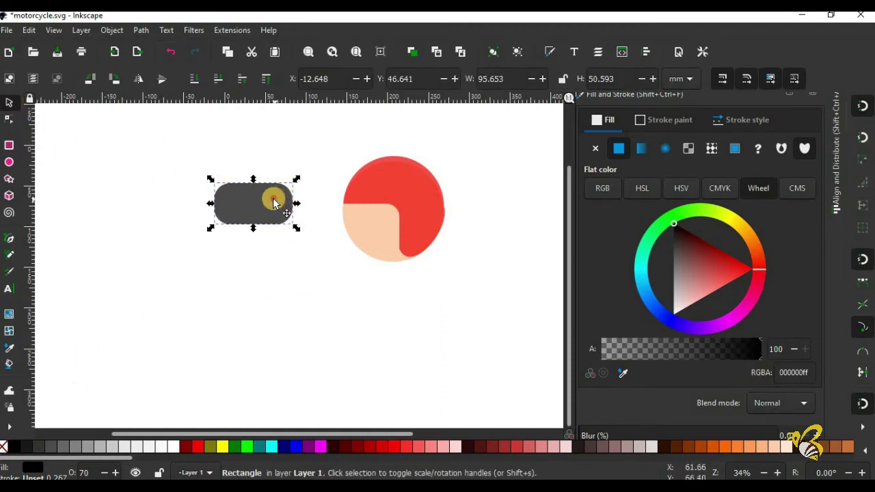
{"action": "mouse_move", "coordinate": [273, 200]}
{"action": "left_mouse_down"}
{"action": "mouse_move", "coordinate": [396, 216]}
{"action": "mouse_move", "coordinate": [374, 224]}
{"action": "mouse_move", "coordinate": [410, 214]}
{"action": "mouse_move", "coordinate": [268, 219]}
{"action": "left_mouse_up"}
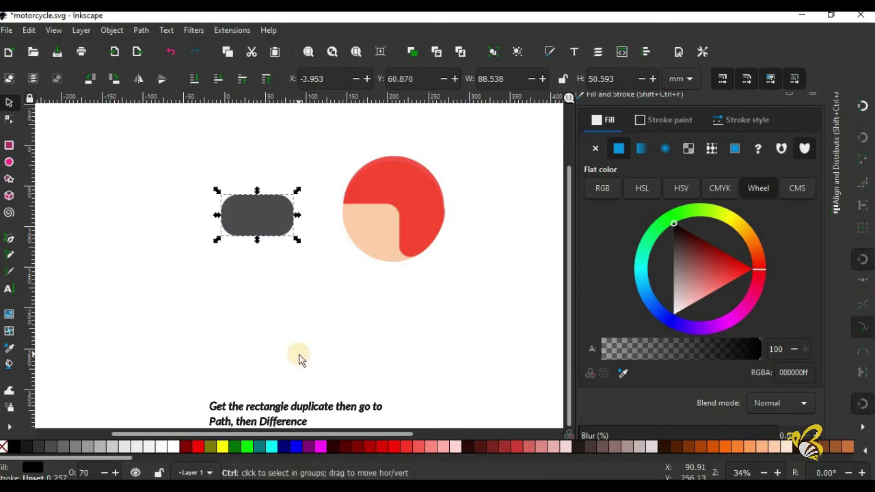
Draw two thin side-by-side blue rectangles and combine them into one path.
{"action": "left_click", "coordinate": [8, 145]}
{"action": "left_click_drag", "start_coordinate": [120, 167], "coordinate": [134, 233]}
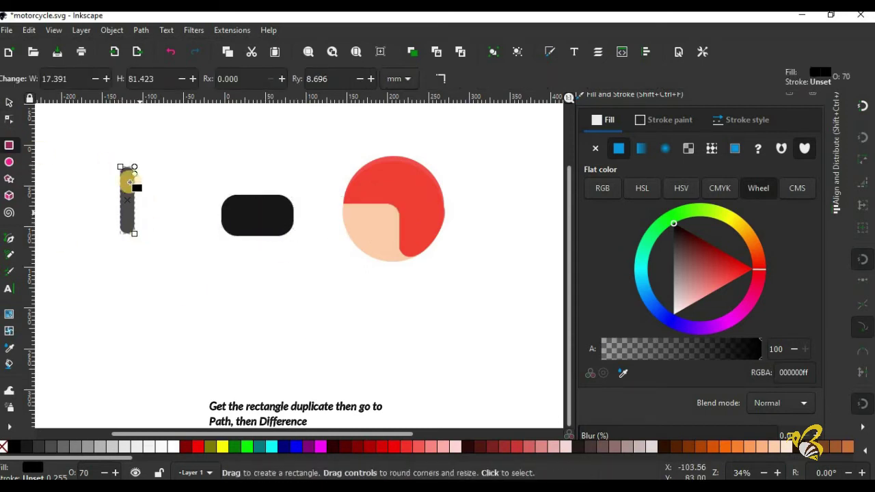
{"action": "left_click", "coordinate": [9, 103]}
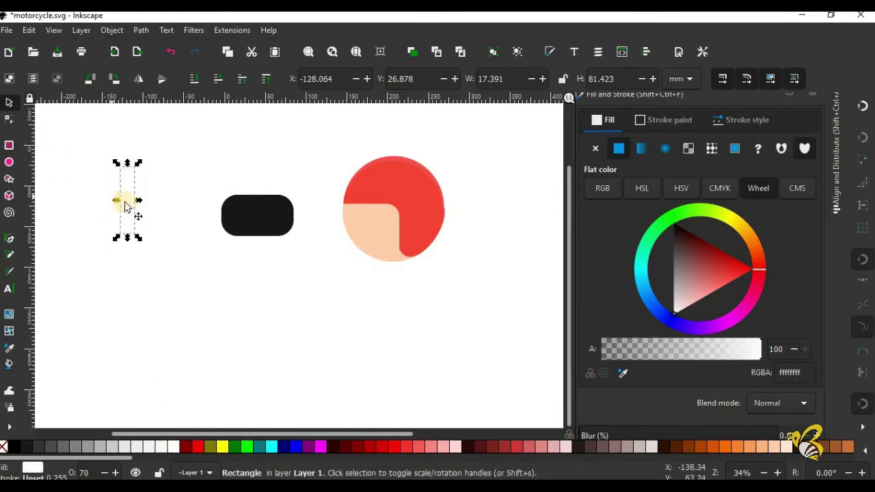
{"action": "left_click_drag", "start_coordinate": [136, 205], "coordinate": [160, 228]}
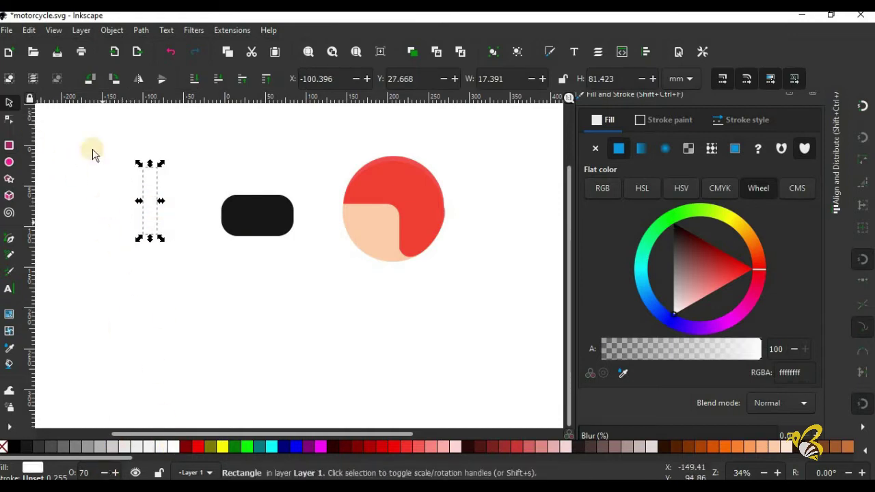
{"action": "left_click_drag", "start_coordinate": [91, 146], "coordinate": [198, 300]}
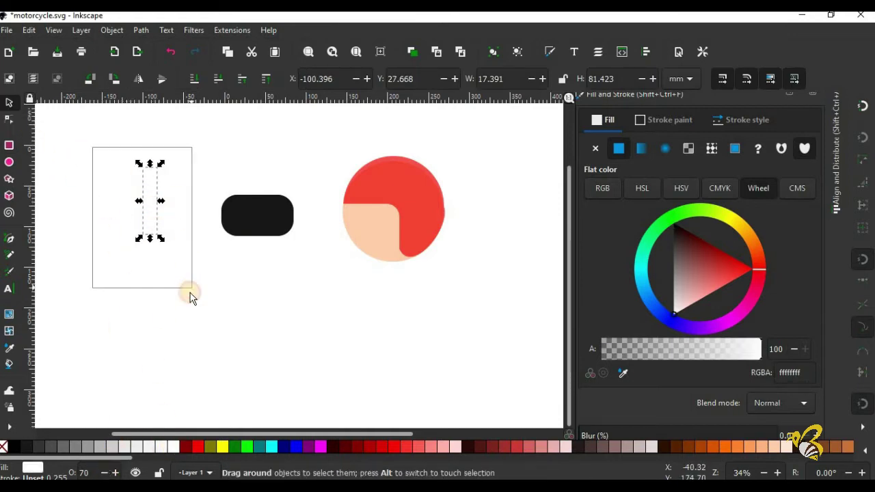
{"action": "left_click", "coordinate": [294, 448]}
{"action": "left_click", "coordinate": [152, 245]}
{"action": "mouse_move", "coordinate": [145, 222]}
{"action": "left_mouse_down"}
{"action": "mouse_move", "coordinate": [153, 223]}
{"action": "mouse_move", "coordinate": [150, 198]}
{"action": "left_mouse_up"}
{"action": "left_click_drag", "start_coordinate": [98, 143], "coordinate": [166, 262]}
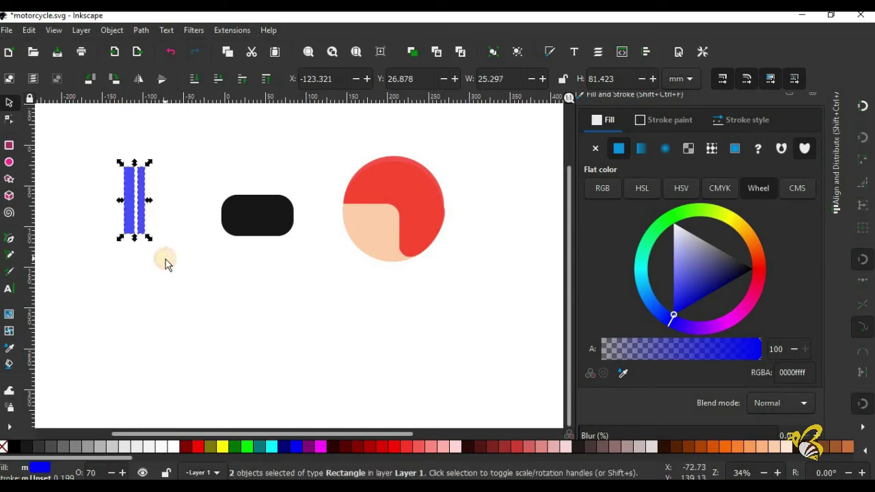
{"action": "left_click", "coordinate": [141, 31]}
{"action": "left_click", "coordinate": [164, 186]}
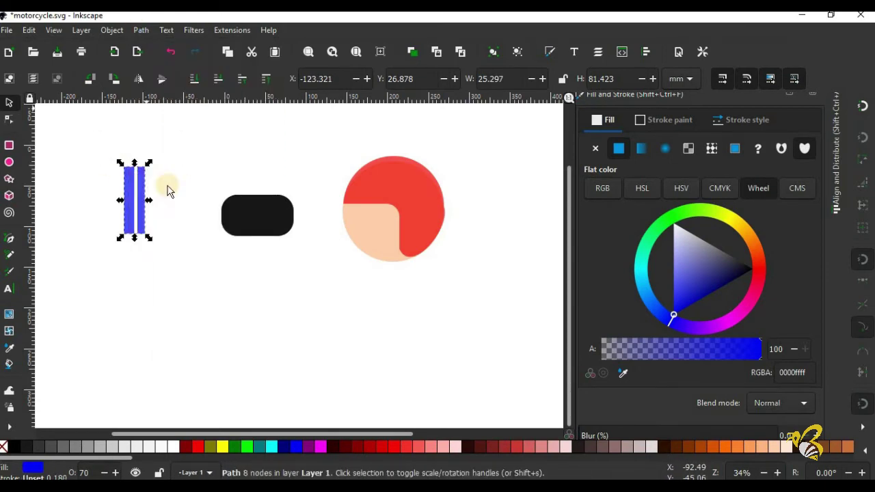
Tilt the stripes onto the black rectangle and clip them to it with Path > Intersection.
{"action": "left_click_drag", "start_coordinate": [151, 164], "coordinate": [263, 196]}
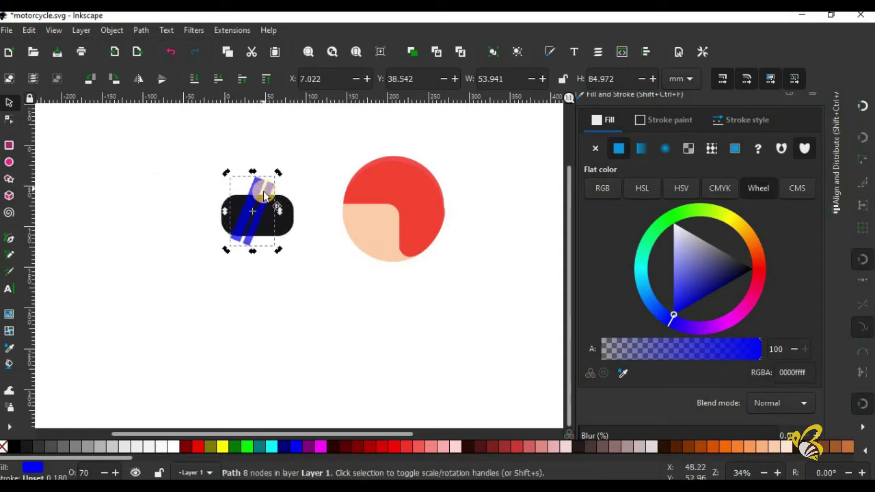
{"action": "left_click", "coordinate": [278, 225]}
{"action": "key", "text": "Page_Up"}
{"action": "left_click", "coordinate": [260, 183], "text": "shift"}
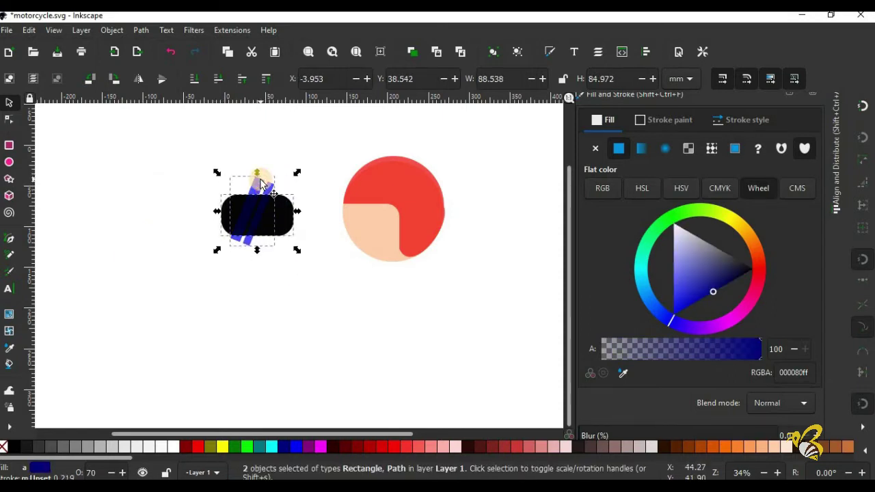
{"action": "left_click", "coordinate": [142, 33]}
{"action": "left_click", "coordinate": [160, 121]}
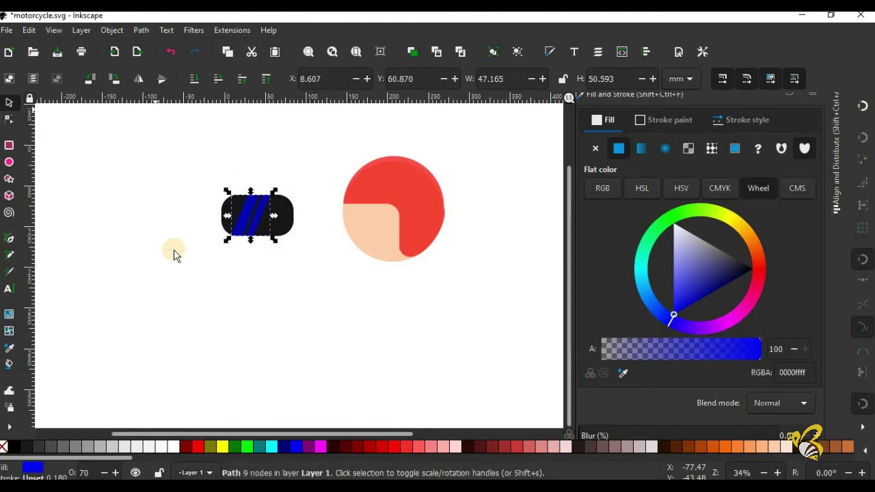
{"action": "left_click", "coordinate": [110, 179]}
Make the stripe path white and raise the black rectangle's opacity to 100.
{"action": "key", "text": "n"}
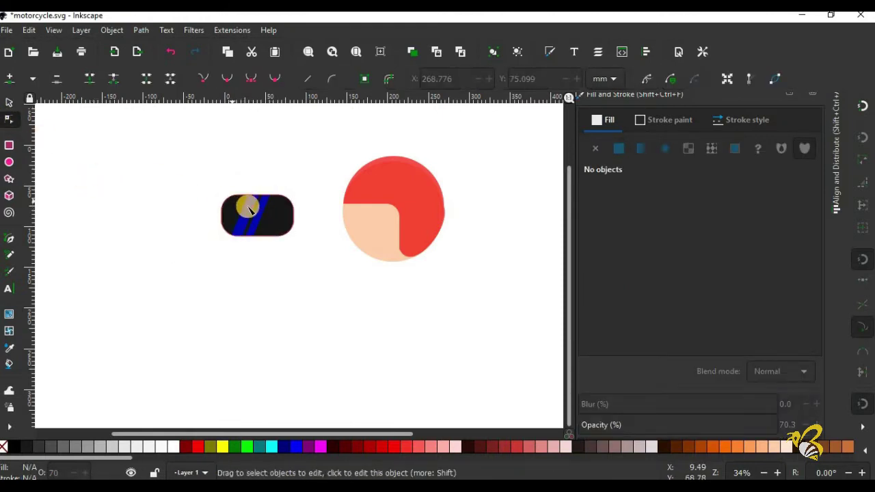
{"action": "left_click", "coordinate": [172, 447]}
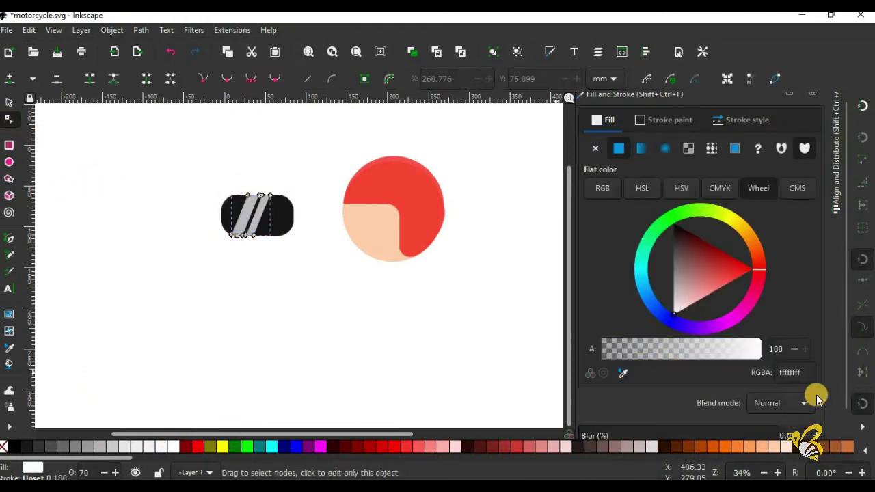
{"action": "scroll", "coordinate": [817, 400], "scroll_direction": "down", "scroll_amount": 1}
{"action": "left_click", "coordinate": [280, 215]}
{"action": "left_click", "coordinate": [727, 425]}
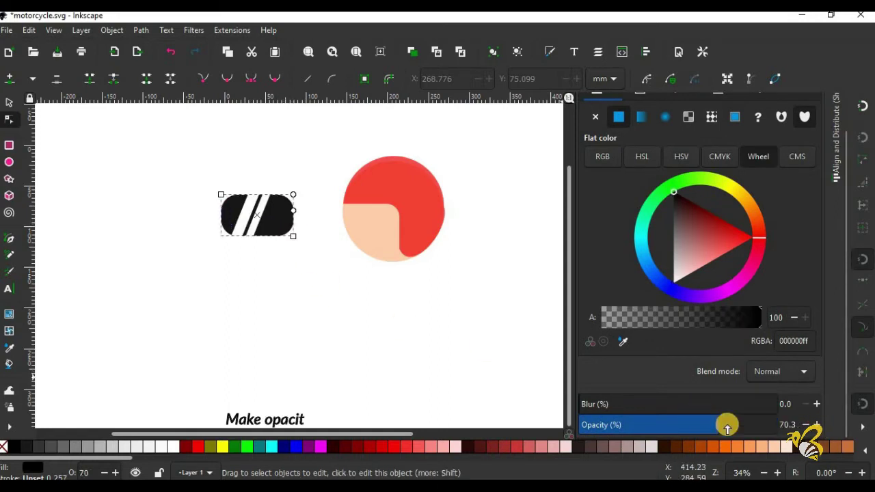
{"action": "left_click_drag", "start_coordinate": [726, 425], "coordinate": [785, 424]}
{"action": "left_click", "coordinate": [9, 101]}
{"action": "mouse_move", "coordinate": [274, 220]}
{"action": "left_mouse_down"}
{"action": "mouse_move", "coordinate": [334, 224]}
{"action": "mouse_move", "coordinate": [291, 213]}
{"action": "left_mouse_up"}
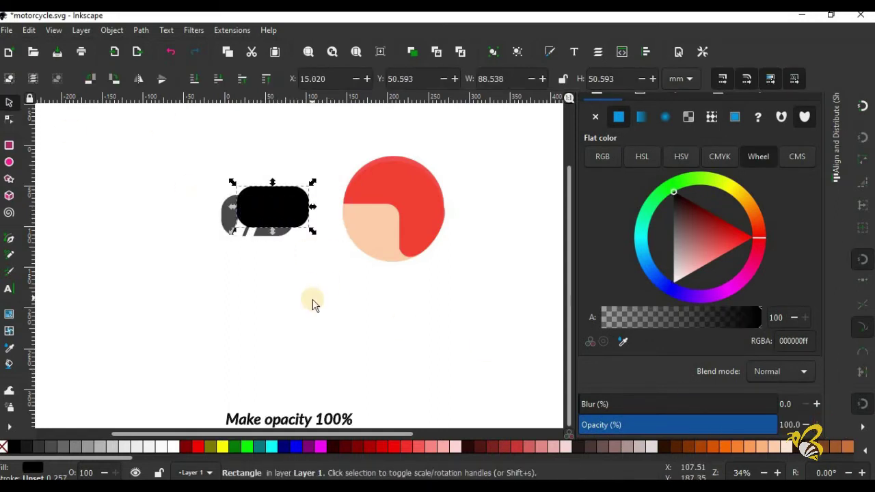
{"action": "left_click", "coordinate": [312, 304]}
Group the visor shapes, place them across the helmet's face, and nudge the white stripes right.
{"action": "left_click_drag", "start_coordinate": [189, 174], "coordinate": [311, 280]}
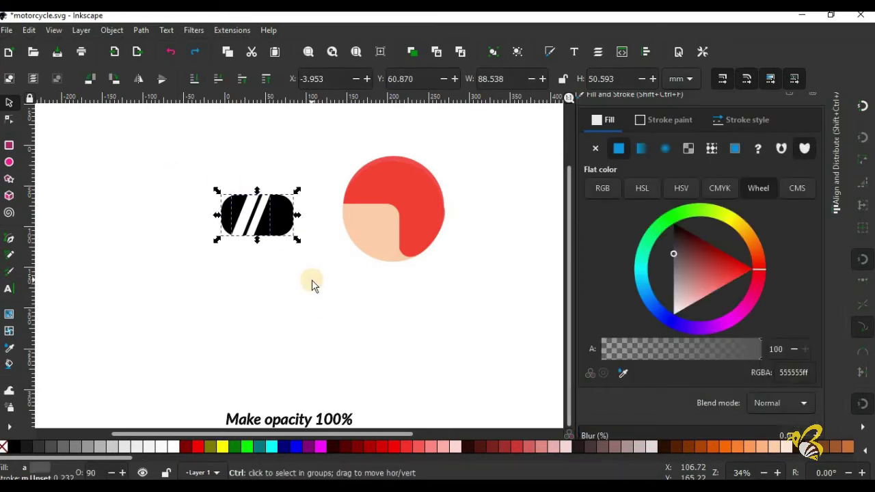
{"action": "key", "text": "ctrl+g"}
{"action": "left_click_drag", "start_coordinate": [300, 220], "coordinate": [399, 218]}
{"action": "key", "text": "n"}
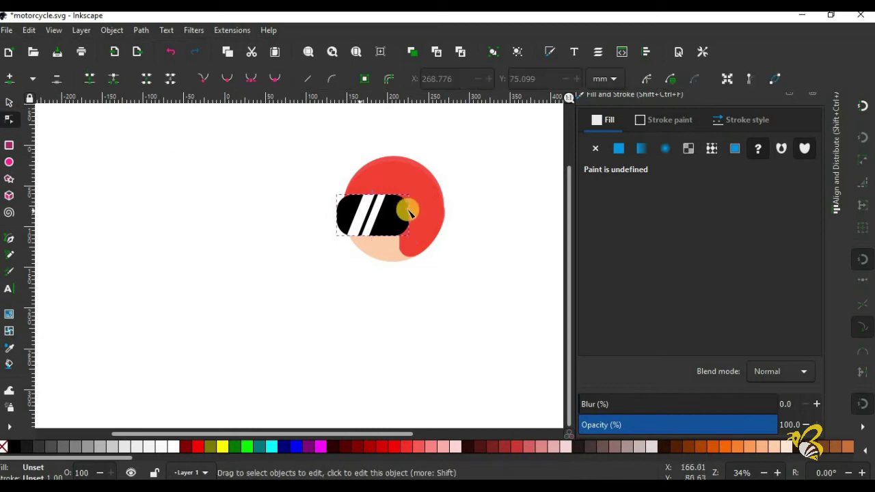
{"action": "left_click", "coordinate": [377, 210]}
{"action": "left_click", "coordinate": [109, 162]}
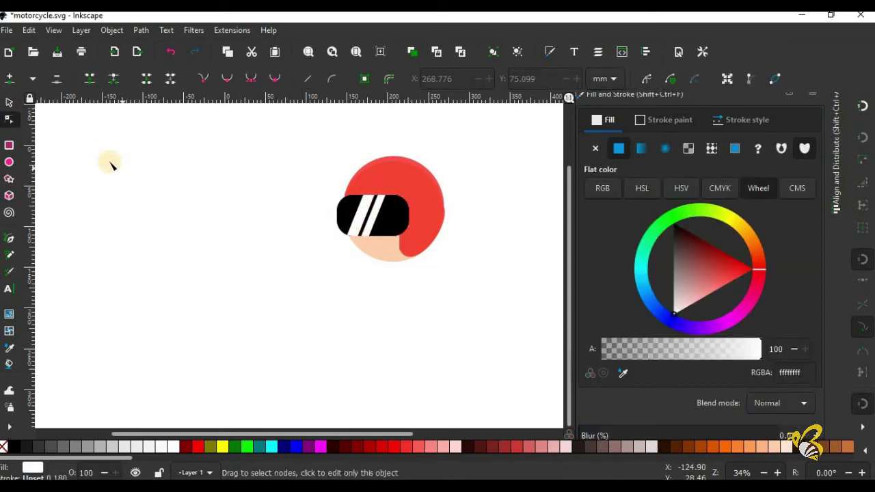
{"action": "left_click", "coordinate": [8, 101]}
{"action": "left_click_drag", "start_coordinate": [378, 218], "coordinate": [396, 223]}
{"action": "left_click", "coordinate": [345, 208]}
{"action": "left_click", "coordinate": [9, 119]}
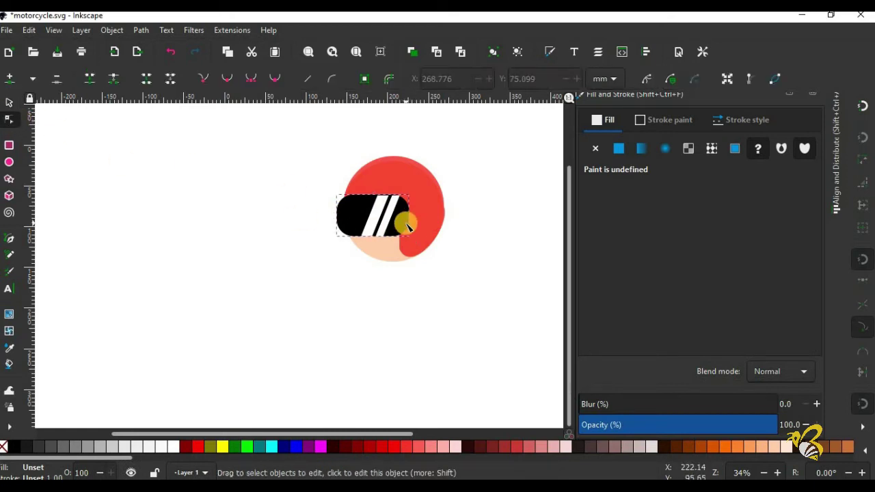
{"action": "left_click", "coordinate": [405, 223]}
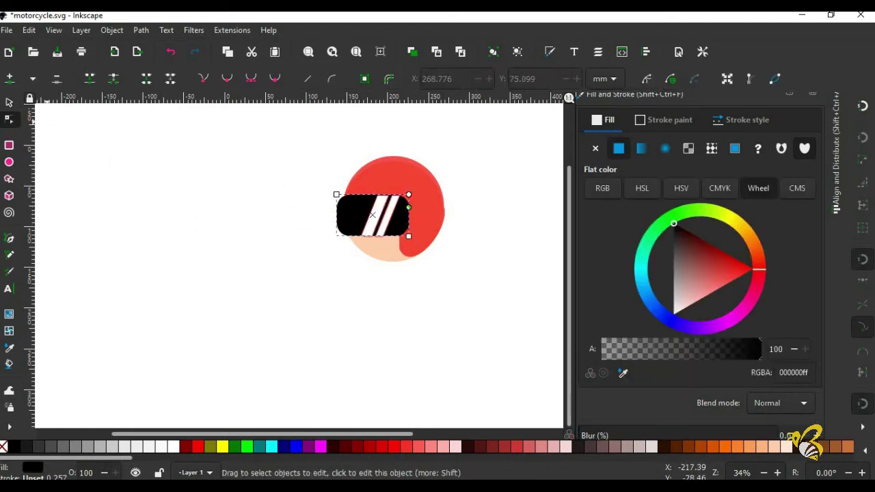
{"action": "key", "text": "s"}
{"action": "left_click", "coordinate": [207, 231]}
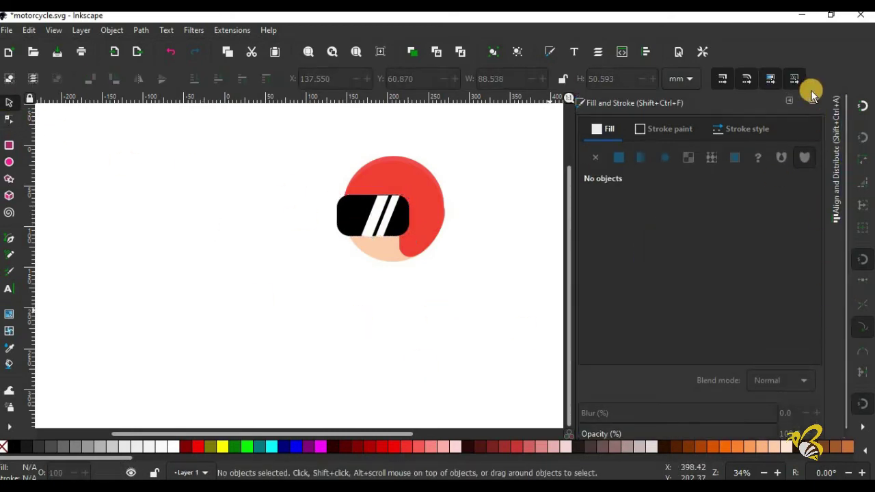
Move the whole head group up and to the right.
{"action": "left_click", "coordinate": [811, 93]}
{"action": "left_click_drag", "start_coordinate": [336, 145], "coordinate": [564, 267]}
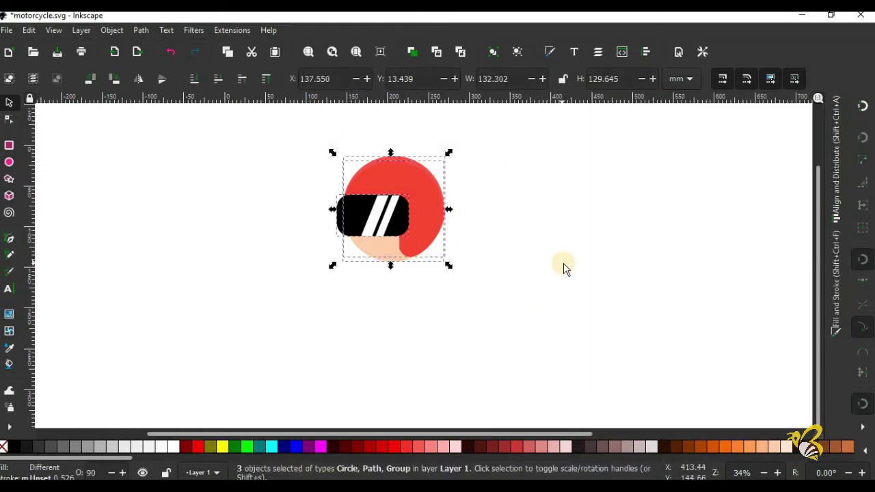
{"action": "left_click_drag", "start_coordinate": [426, 183], "coordinate": [437, 128]}
Set the red helmet's opacity to 100% and begin a rectangle below the head.
{"action": "left_click", "coordinate": [9, 119]}
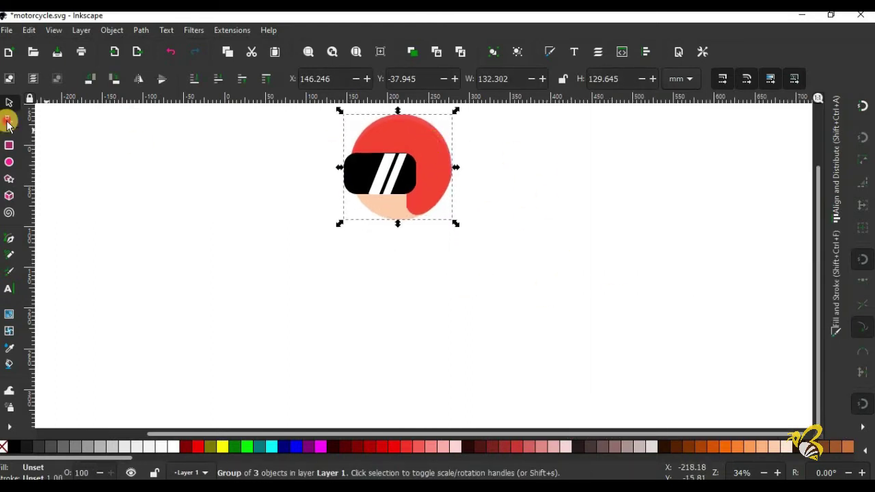
{"action": "left_click", "coordinate": [392, 202]}
{"action": "left_click", "coordinate": [846, 276]}
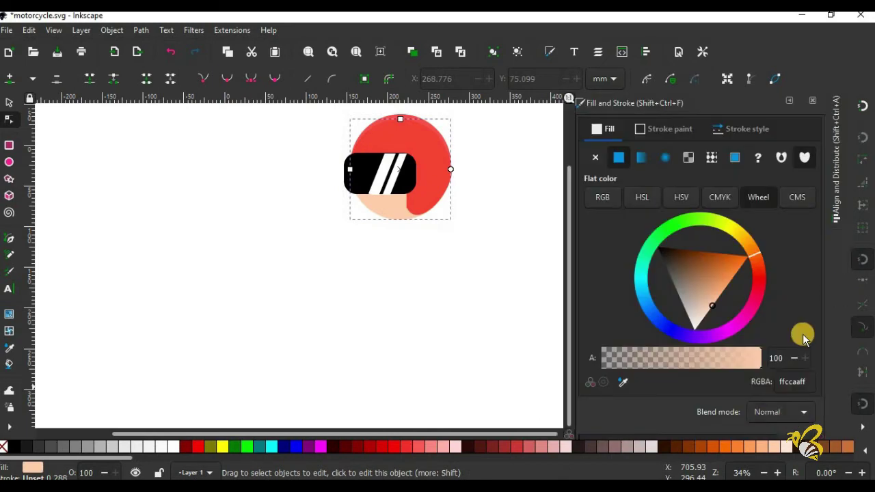
{"action": "scroll", "coordinate": [820, 406], "scroll_direction": "down", "scroll_amount": 2}
{"action": "left_click", "coordinate": [438, 153]}
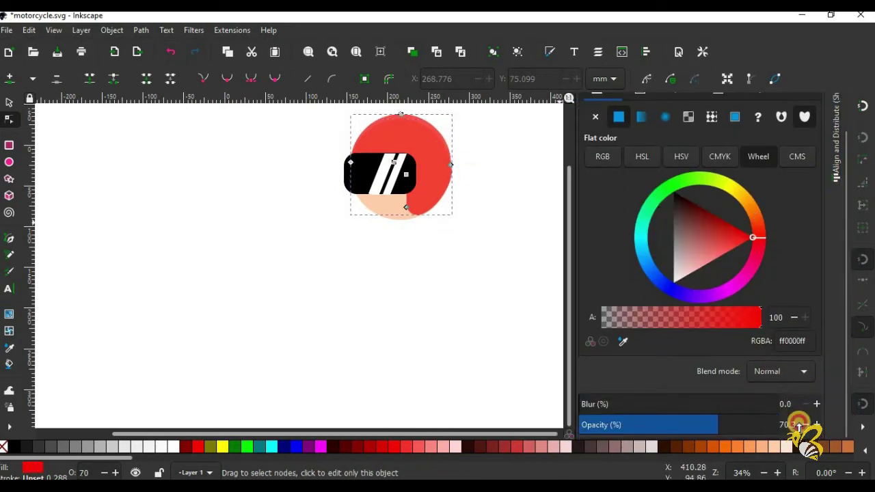
{"action": "left_click", "coordinate": [796, 424]}
{"action": "left_click", "coordinate": [282, 243]}
{"action": "left_click_drag", "start_coordinate": [845, 244], "coordinate": [850, 203]}
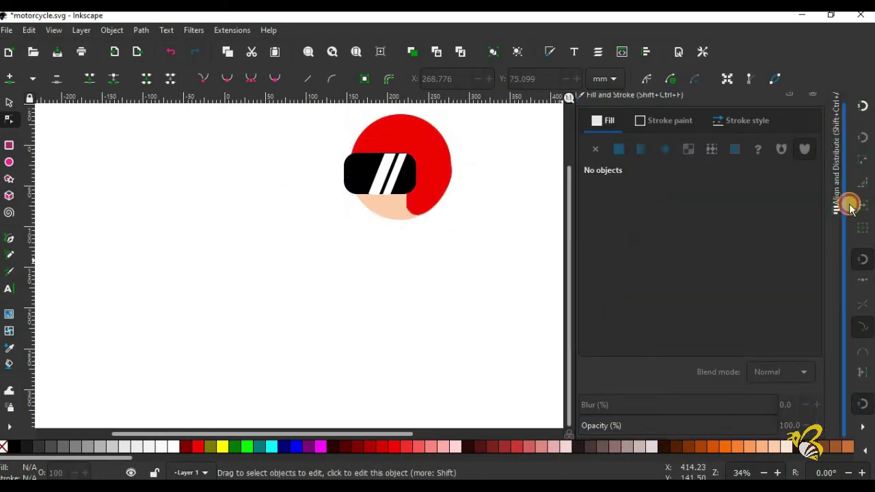
{"action": "left_click", "coordinate": [9, 145]}
{"action": "left_click_drag", "start_coordinate": [211, 254], "coordinate": [368, 301]}
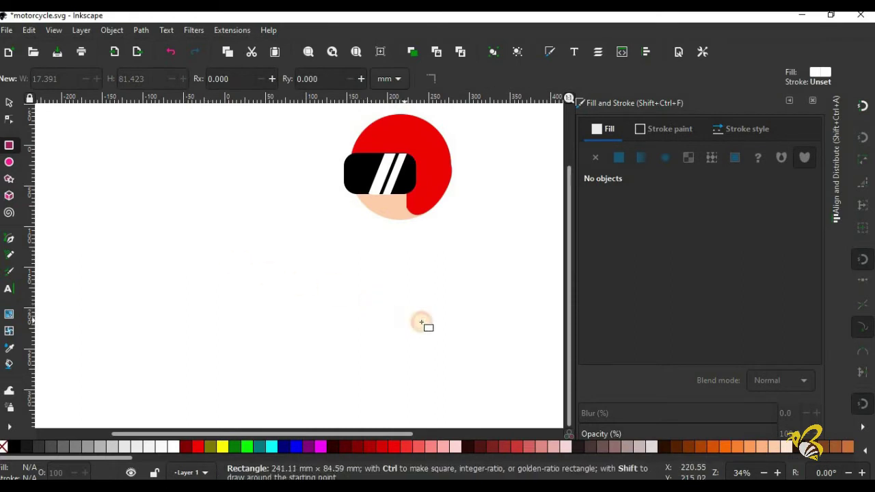
Fill the new rectangle black and size it to about 324.9 × 113.4 mm below the head.
{"action": "left_click_drag", "start_coordinate": [422, 323], "coordinate": [428, 322]}
{"action": "left_click", "coordinate": [14, 447]}
{"action": "left_click", "coordinate": [10, 103]}
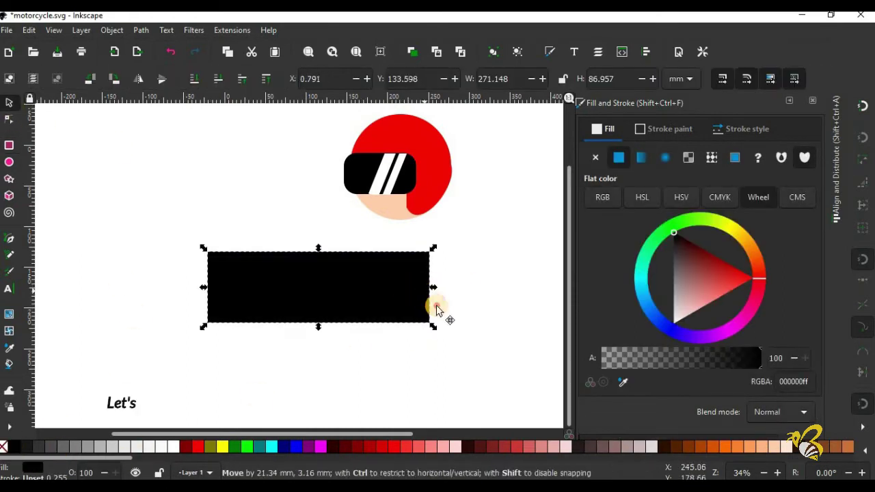
{"action": "left_click_drag", "start_coordinate": [407, 290], "coordinate": [439, 316]}
{"action": "mouse_move", "coordinate": [321, 102]}
{"action": "left_mouse_down"}
{"action": "mouse_move", "coordinate": [456, 228]}
{"action": "mouse_move", "coordinate": [449, 218]}
{"action": "left_mouse_up"}
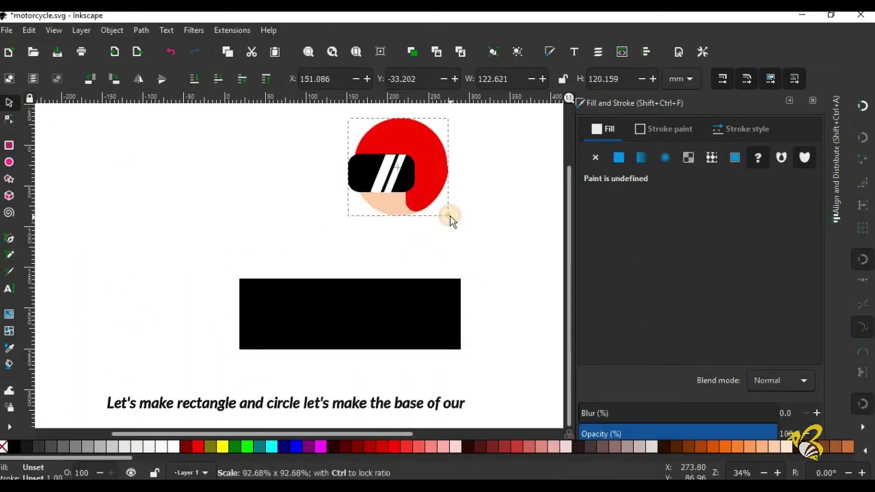
{"action": "left_click", "coordinate": [439, 304]}
{"action": "mouse_move", "coordinate": [462, 355]}
{"action": "left_mouse_down"}
{"action": "mouse_move", "coordinate": [481, 381]}
{"action": "mouse_move", "coordinate": [474, 354]}
{"action": "left_mouse_up"}
{"action": "left_click_drag", "start_coordinate": [350, 361], "coordinate": [351, 369]}
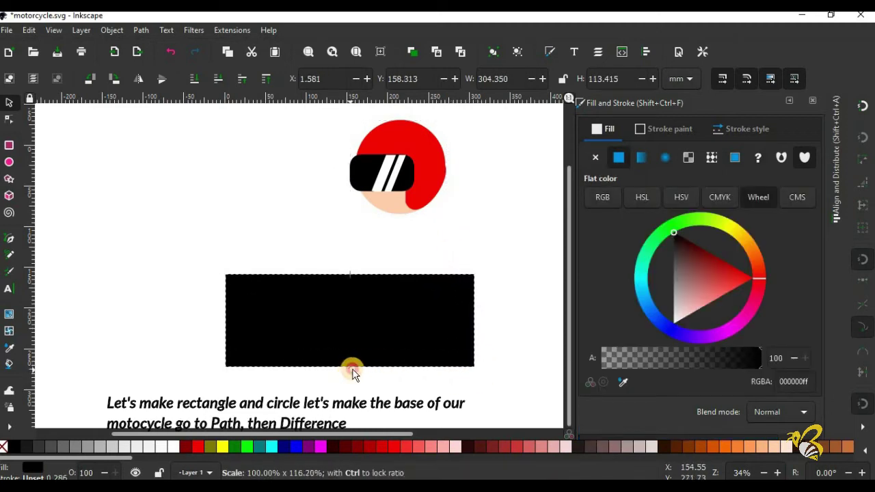
{"action": "left_click_drag", "start_coordinate": [396, 331], "coordinate": [418, 308]}
{"action": "left_click_drag", "start_coordinate": [517, 297], "coordinate": [528, 297]}
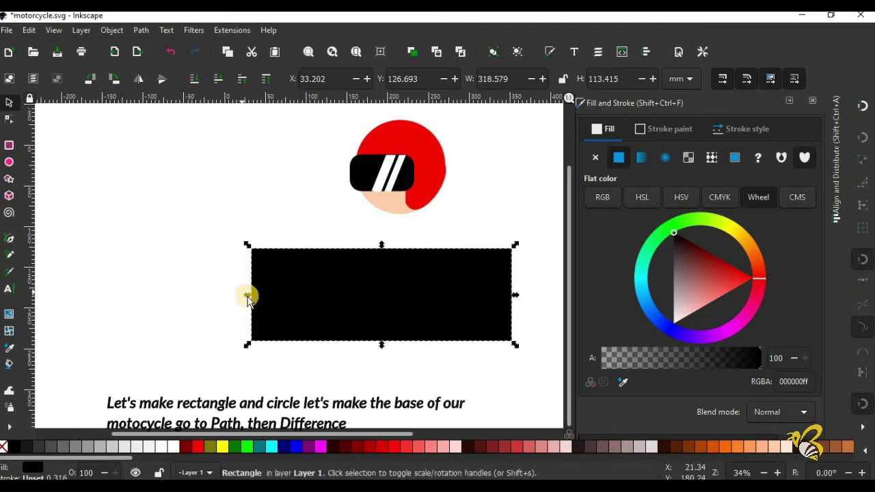
{"action": "left_click_drag", "start_coordinate": [248, 294], "coordinate": [243, 295]}
{"action": "left_click_drag", "start_coordinate": [398, 302], "coordinate": [410, 349]}
Round the black rectangle's corners with the node handles.
{"action": "left_click_drag", "start_coordinate": [382, 132], "coordinate": [453, 214]}
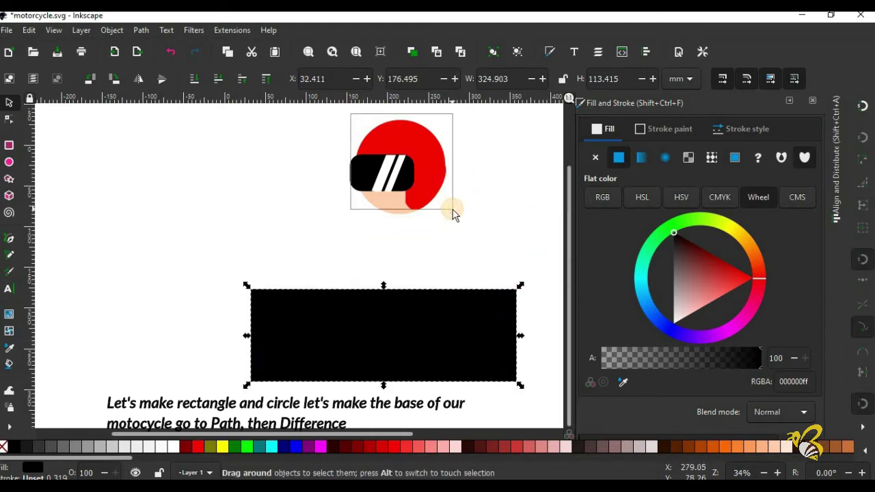
{"action": "left_click", "coordinate": [439, 303]}
{"action": "key", "text": "n"}
{"action": "left_click_drag", "start_coordinate": [530, 293], "coordinate": [530, 309]}
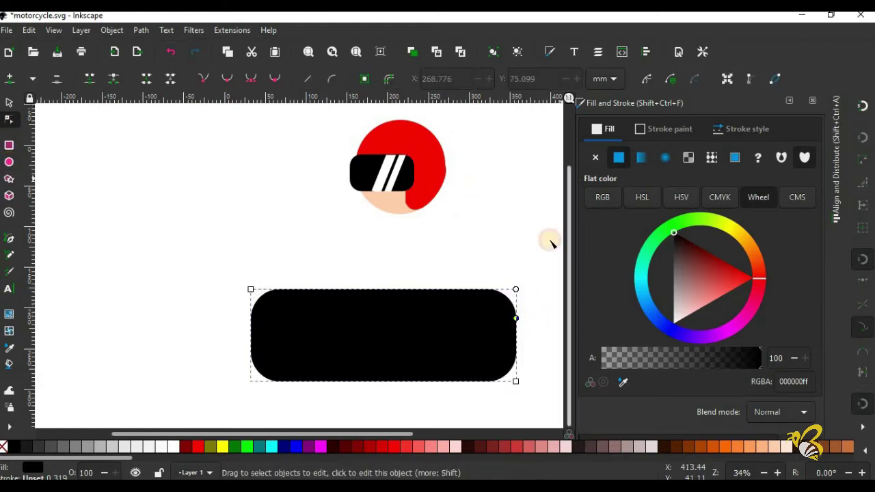
{"action": "left_click", "coordinate": [7, 101]}
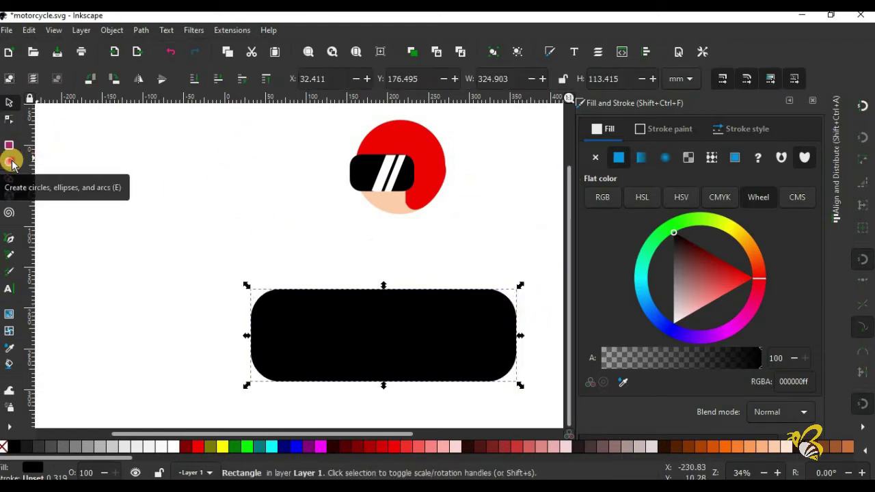
Draw a dark grey wheel circle and place copies at both ends of the black base.
{"action": "left_click", "coordinate": [9, 162]}
{"action": "left_click", "coordinate": [53, 447]}
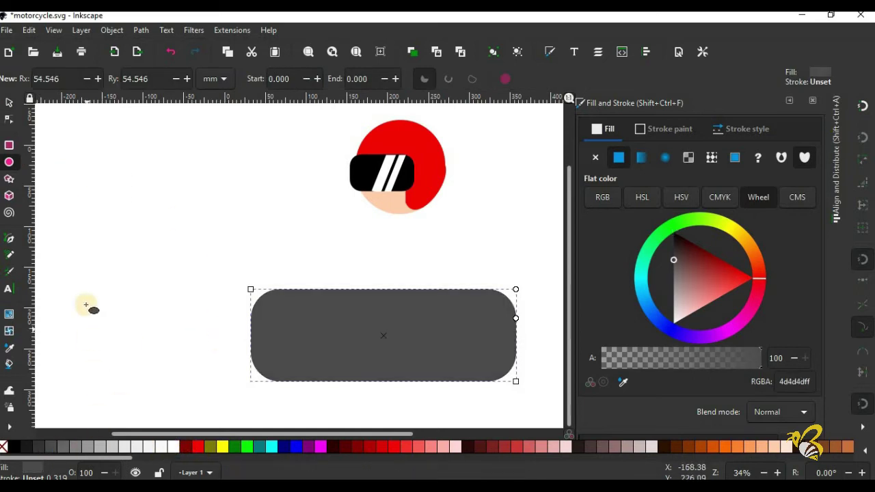
{"action": "key", "text": "ctrl+z"}
{"action": "left_click_drag", "start_coordinate": [86, 314], "coordinate": [136, 365]}
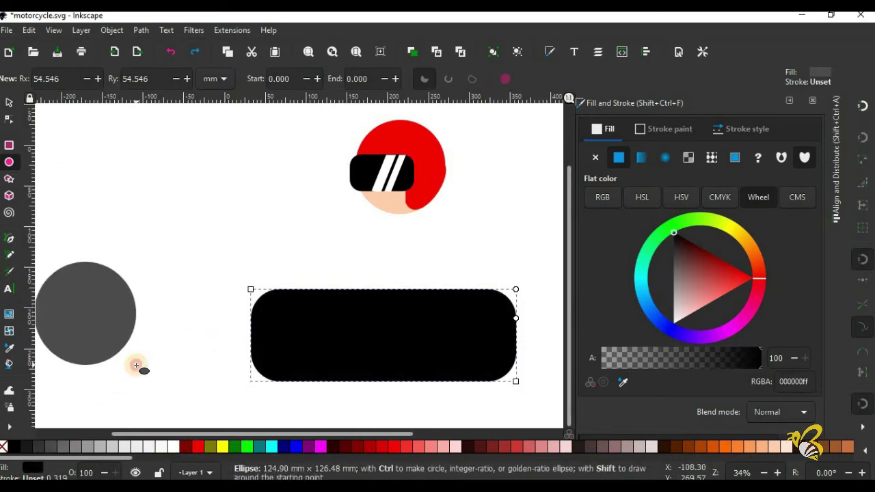
{"action": "left_click", "coordinate": [7, 102]}
{"action": "mouse_move", "coordinate": [97, 299]}
{"action": "left_mouse_down"}
{"action": "mouse_move", "coordinate": [298, 343]}
{"action": "mouse_move", "coordinate": [511, 375]}
{"action": "mouse_move", "coordinate": [499, 375]}
{"action": "left_mouse_up"}
{"action": "key", "text": "ctrl+d"}
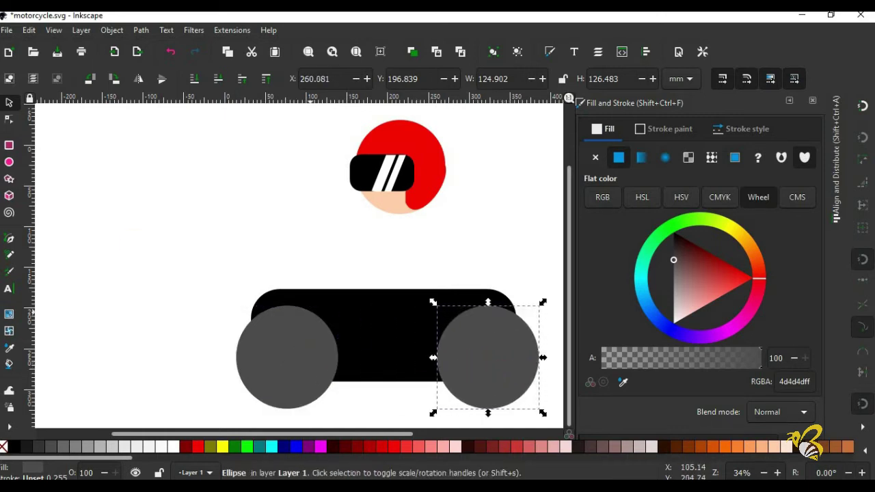
Subtract the left and right circles from the base with Path > Difference.
{"action": "left_click", "coordinate": [312, 299]}
{"action": "left_click", "coordinate": [291, 328], "text": "shift"}
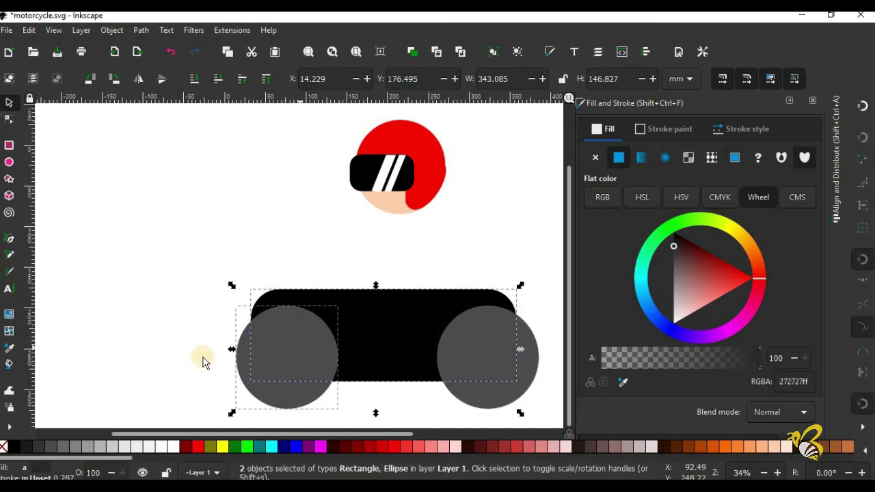
{"action": "left_click", "coordinate": [140, 30]}
{"action": "left_click", "coordinate": [164, 103]}
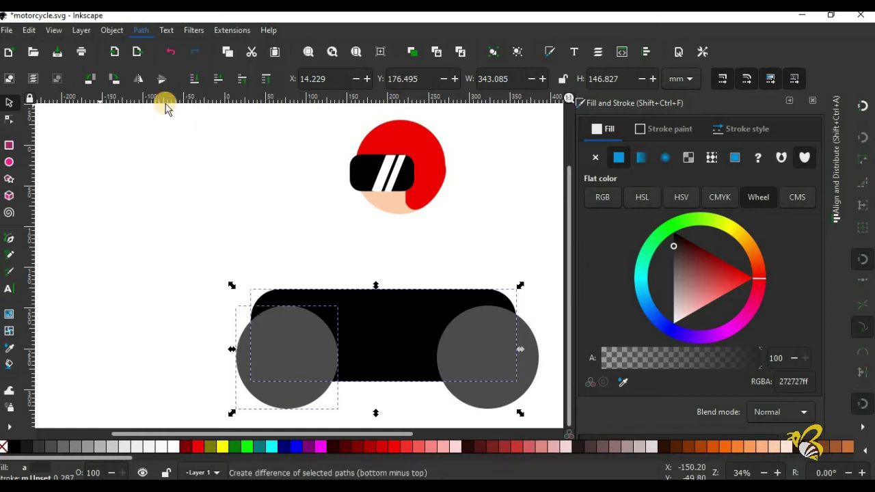
{"action": "left_click", "coordinate": [448, 353]}
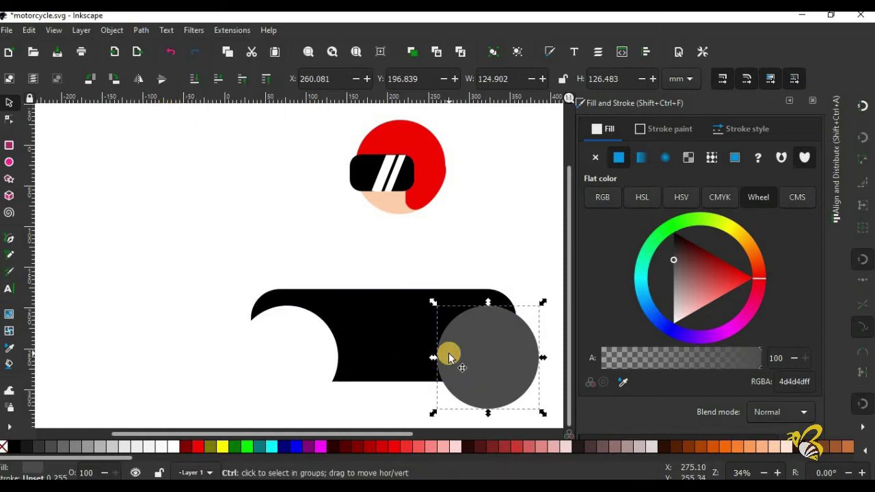
{"action": "left_click", "coordinate": [410, 317], "text": "shift"}
{"action": "left_click", "coordinate": [140, 30]}
{"action": "left_click", "coordinate": [164, 103]}
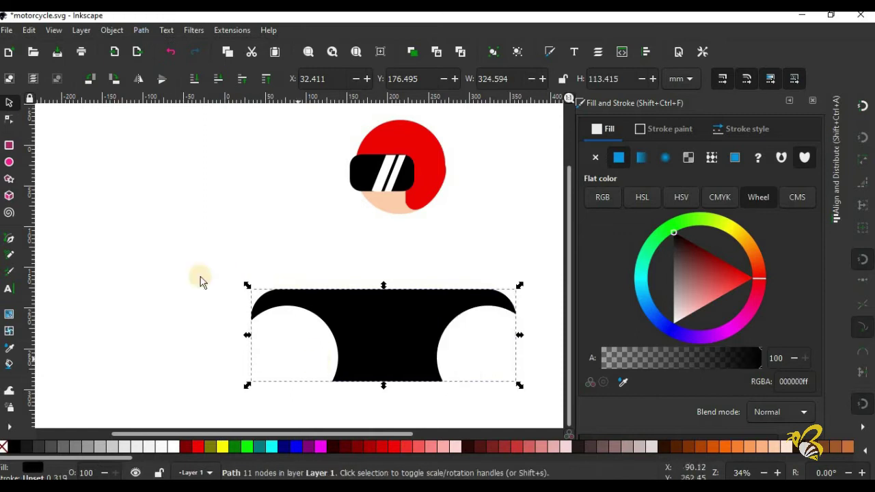
Drag the black body's left and right end nodes upward so both tips curl up.
{"action": "key", "text": "n"}
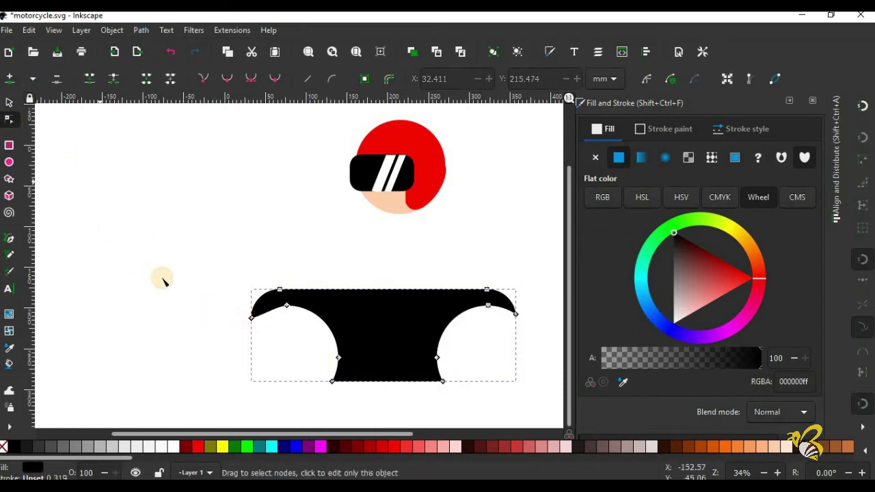
{"action": "left_click_drag", "start_coordinate": [290, 344], "coordinate": [289, 340]}
{"action": "mouse_move", "coordinate": [251, 317]}
{"action": "left_mouse_down"}
{"action": "mouse_move", "coordinate": [244, 312]}
{"action": "mouse_move", "coordinate": [283, 308]}
{"action": "mouse_move", "coordinate": [244, 305]}
{"action": "left_mouse_up"}
{"action": "left_click_drag", "start_coordinate": [389, 287], "coordinate": [395, 301]}
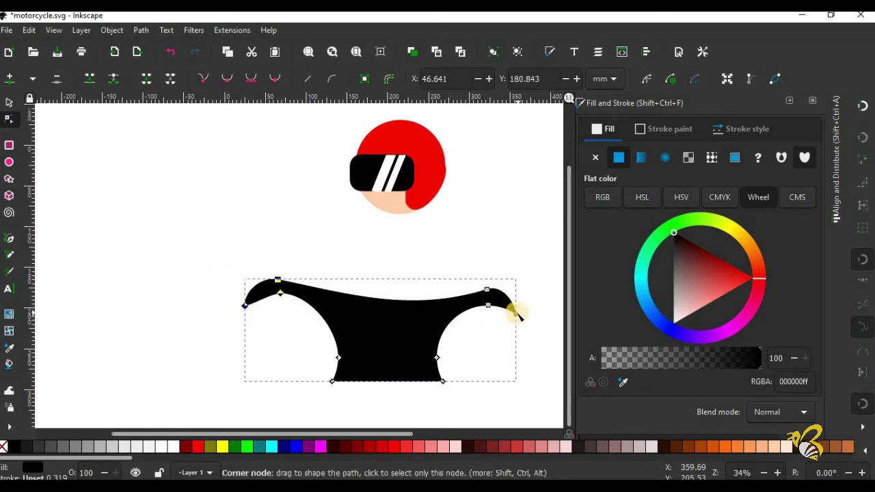
{"action": "left_click_drag", "start_coordinate": [518, 318], "coordinate": [532, 304]}
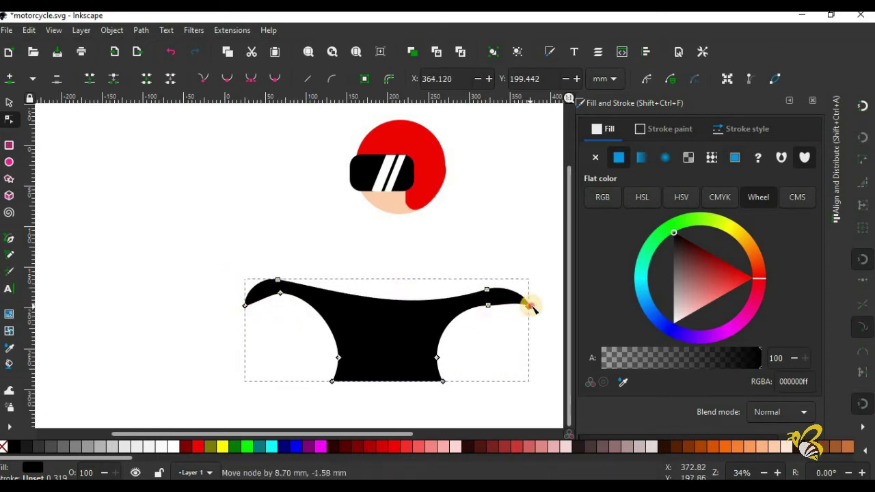
{"action": "left_click", "coordinate": [216, 270]}
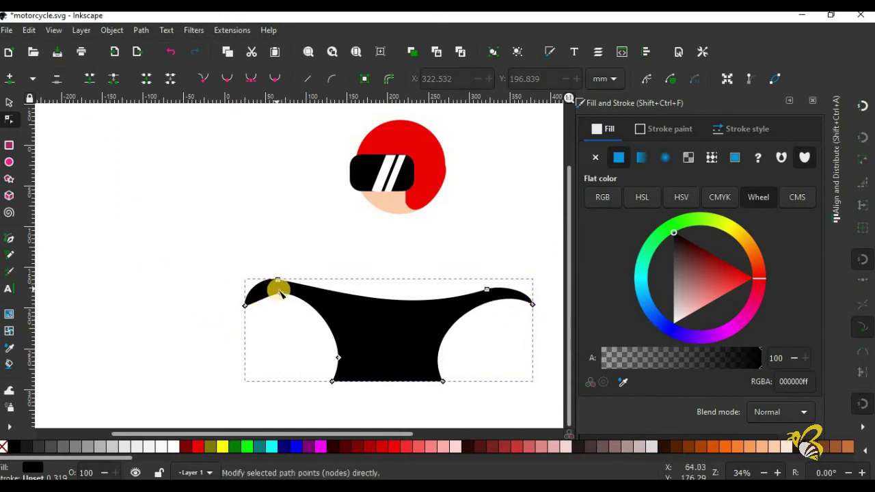
{"action": "left_click", "coordinate": [280, 293]}
Try moving the bottom and right-side nodes, undoing each trial move.
{"action": "left_click_drag", "start_coordinate": [309, 368], "coordinate": [478, 410]}
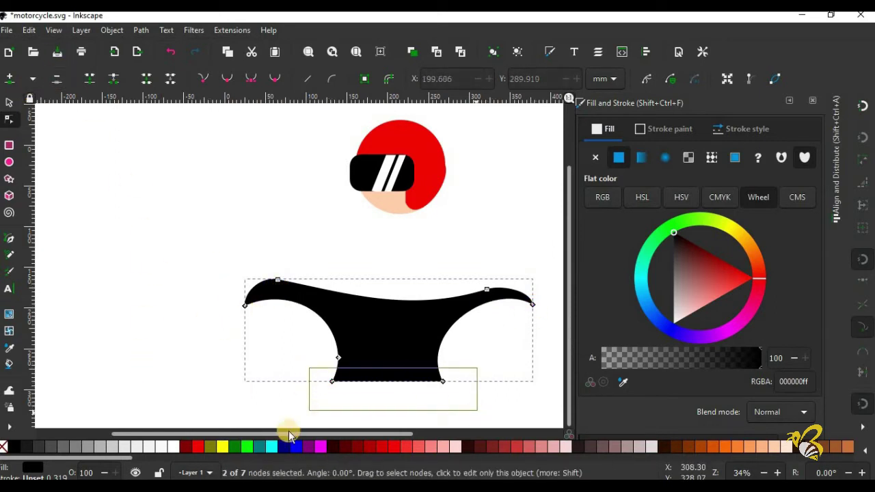
{"action": "left_click_drag", "start_coordinate": [544, 308], "coordinate": [418, 409]}
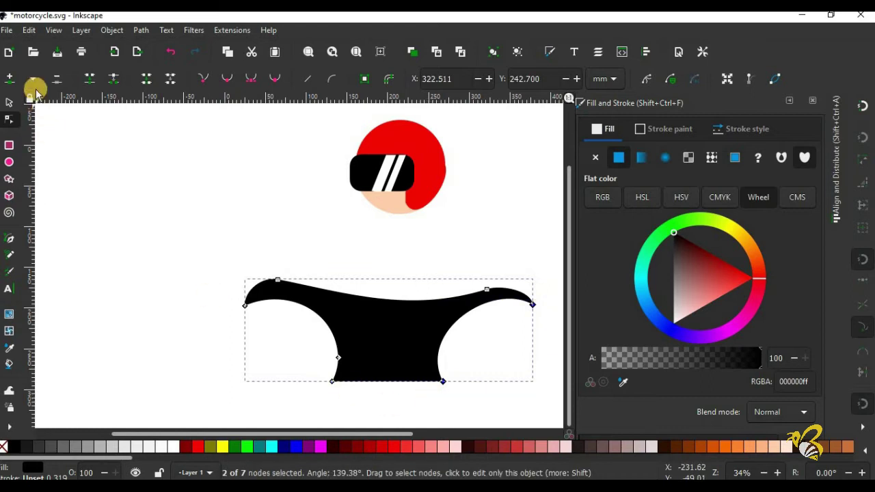
{"action": "left_click_drag", "start_coordinate": [469, 341], "coordinate": [458, 318]}
{"action": "key", "text": "ctrl+z"}
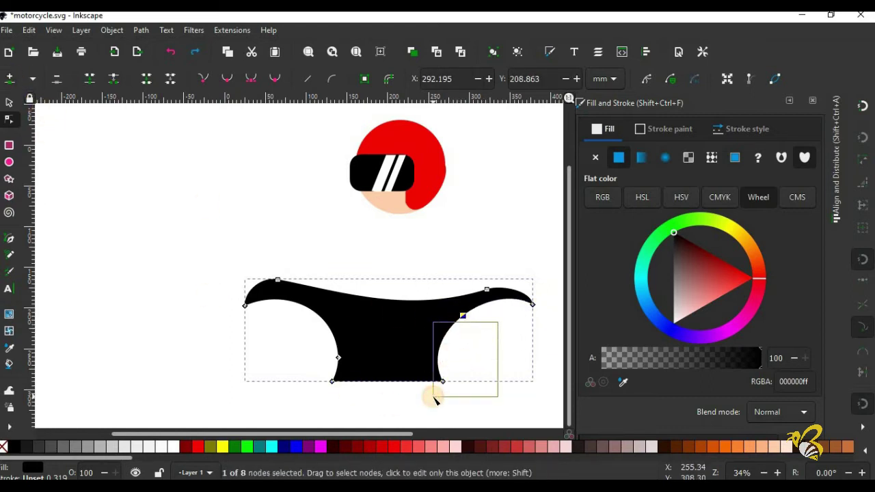
{"action": "left_click_drag", "start_coordinate": [434, 395], "coordinate": [434, 396]}
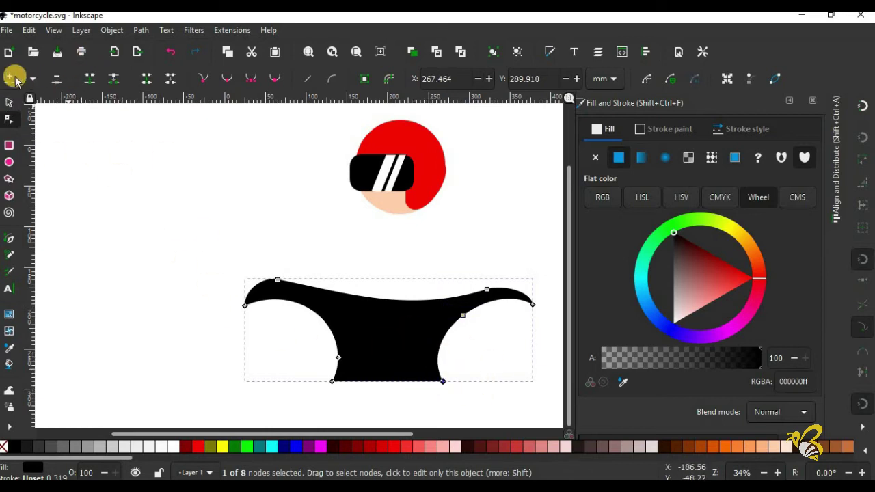
{"action": "left_click", "coordinate": [463, 315], "text": "shift"}
{"action": "left_click", "coordinate": [440, 344], "text": "shift"}
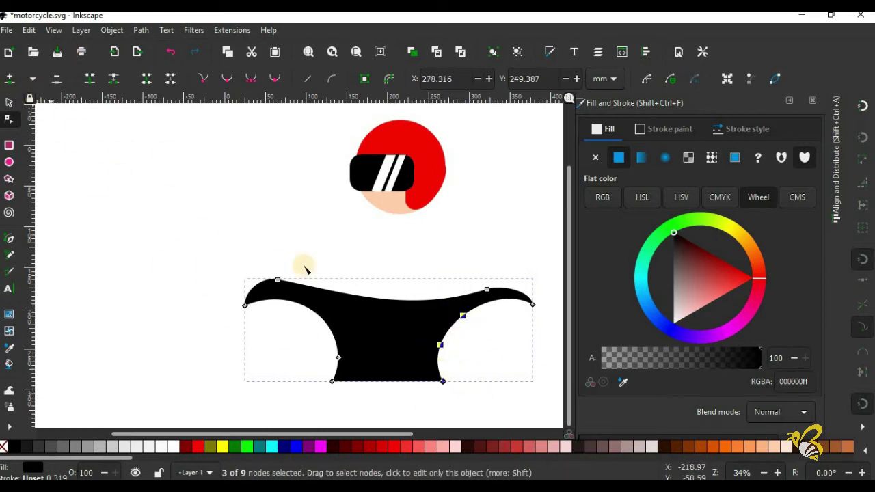
{"action": "left_click_drag", "start_coordinate": [433, 344], "coordinate": [438, 357]}
{"action": "key", "text": "ctrl+z"}
Delete the two bottom nodes and pull the bottom curve down into one rounded bulge.
{"action": "left_click", "coordinate": [504, 365]}
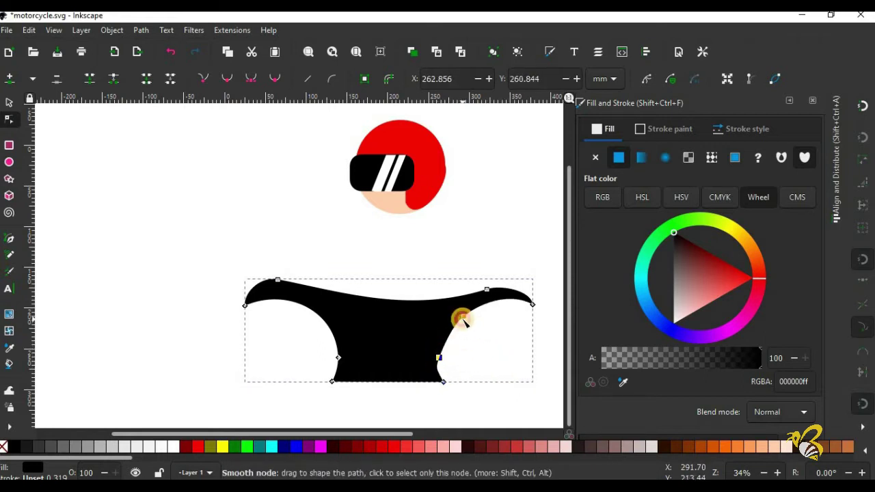
{"action": "left_click", "coordinate": [463, 316]}
{"action": "left_click", "coordinate": [410, 347]}
{"action": "left_click_drag", "start_coordinate": [341, 373], "coordinate": [351, 397]}
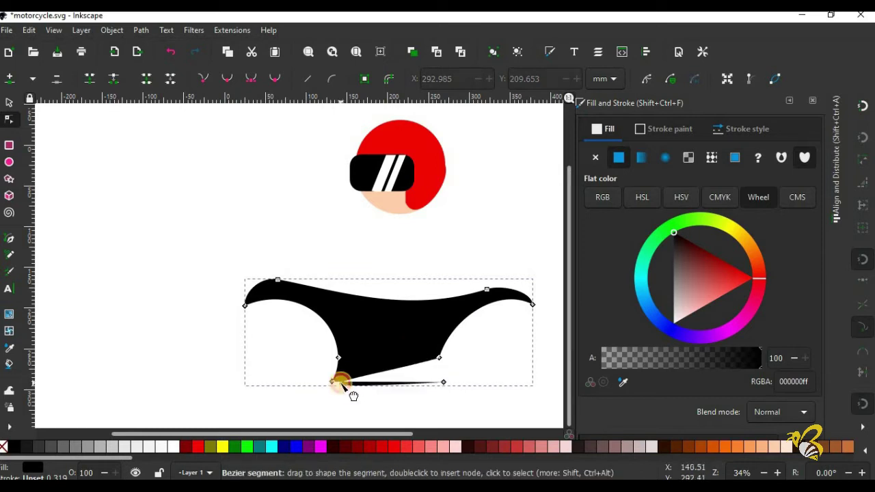
{"action": "key", "text": "ctrl+z"}
{"action": "left_click", "coordinate": [57, 78]}
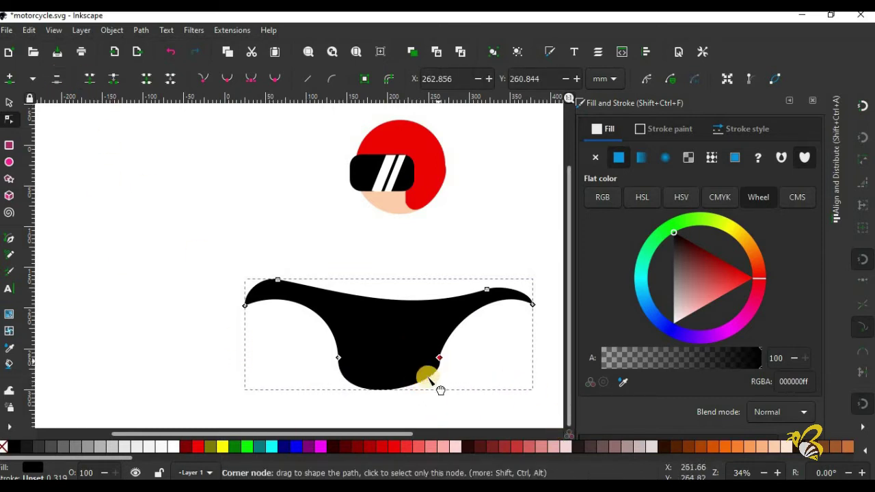
{"action": "left_click_drag", "start_coordinate": [418, 389], "coordinate": [416, 396]}
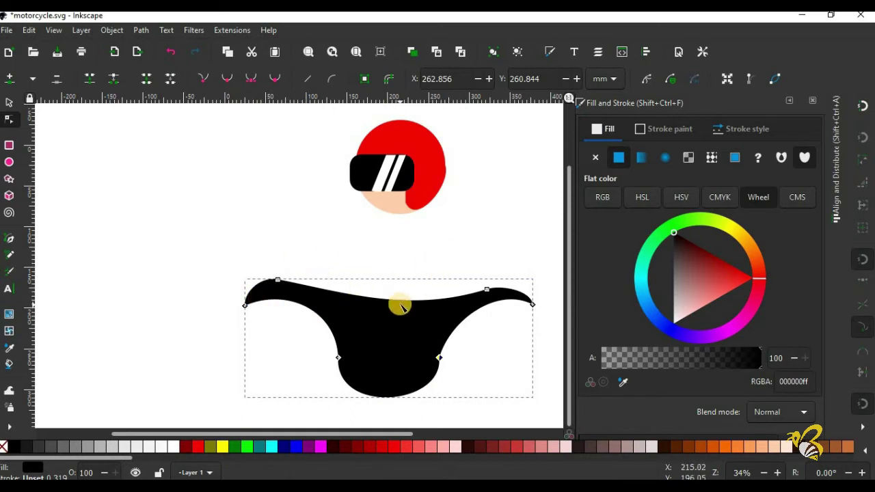
{"action": "left_click", "coordinate": [244, 304]}
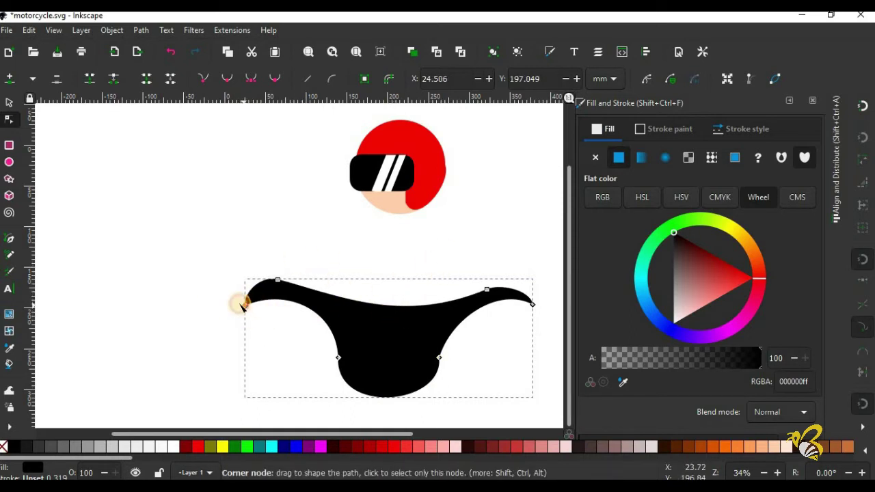
Stretch the body further left and shift it up with the Selector.
{"action": "left_click", "coordinate": [9, 102]}
{"action": "left_click_drag", "start_coordinate": [230, 338], "coordinate": [208, 338]}
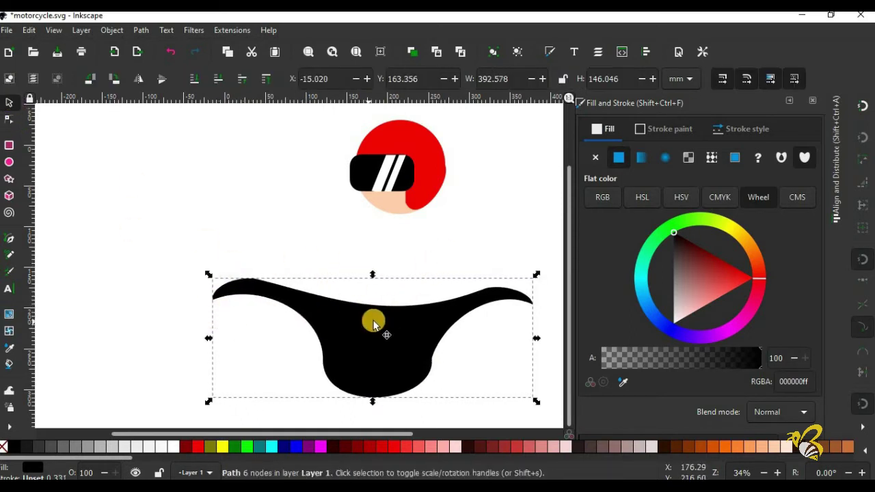
{"action": "left_click_drag", "start_coordinate": [373, 325], "coordinate": [353, 311]}
{"action": "left_click", "coordinate": [9, 119]}
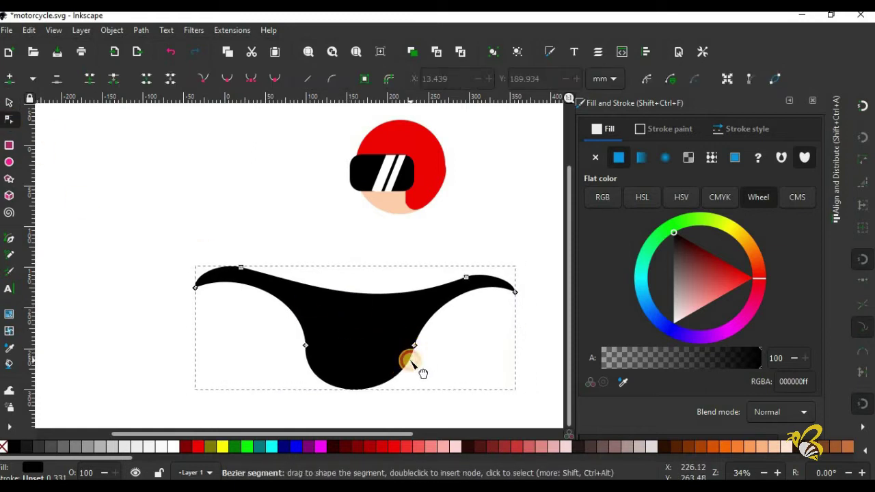
{"action": "left_click", "coordinate": [311, 358]}
{"action": "left_click", "coordinate": [350, 390]}
{"action": "left_click", "coordinate": [11, 76]}
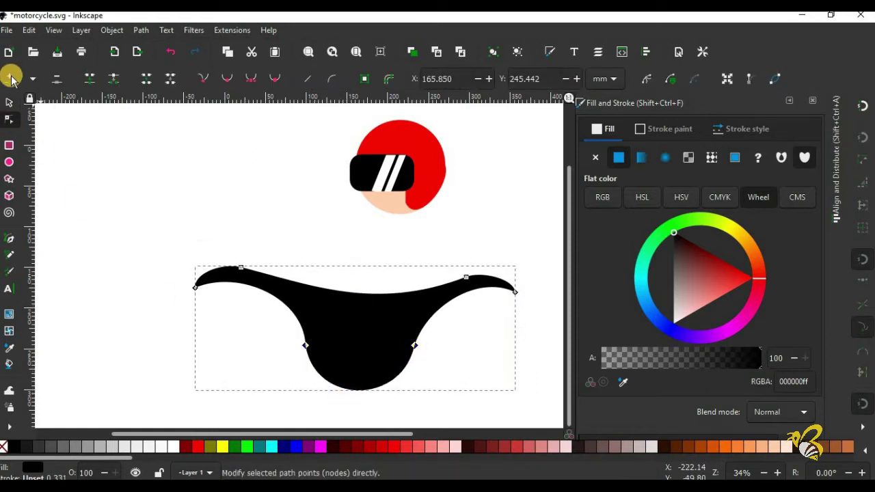
{"action": "left_click", "coordinate": [9, 102]}
{"action": "left_click", "coordinate": [149, 138]}
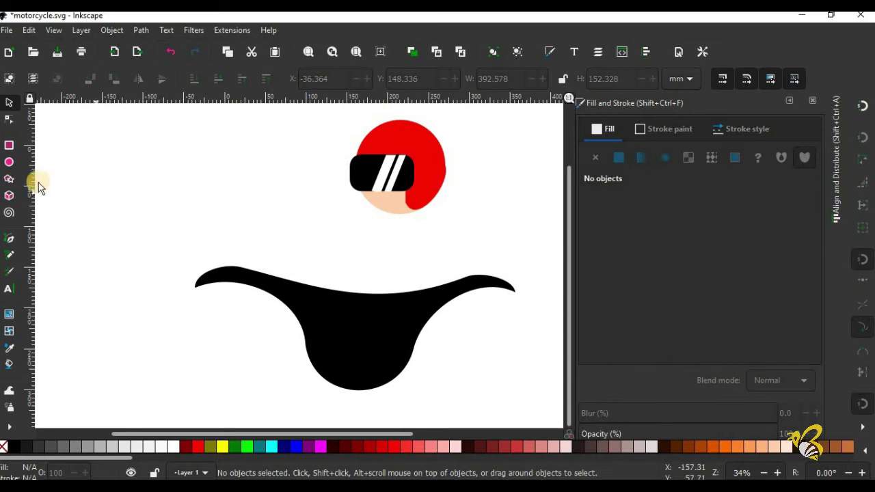
Draw a black circle at the lower left and a smaller dark grey copy inside it.
{"action": "left_click", "coordinate": [9, 162]}
{"action": "left_click_drag", "start_coordinate": [86, 283], "coordinate": [217, 394]}
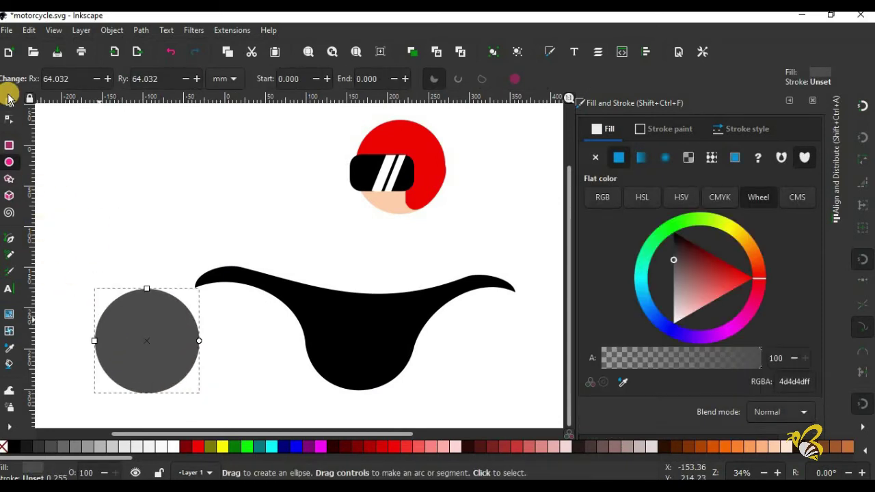
{"action": "left_click", "coordinate": [14, 446]}
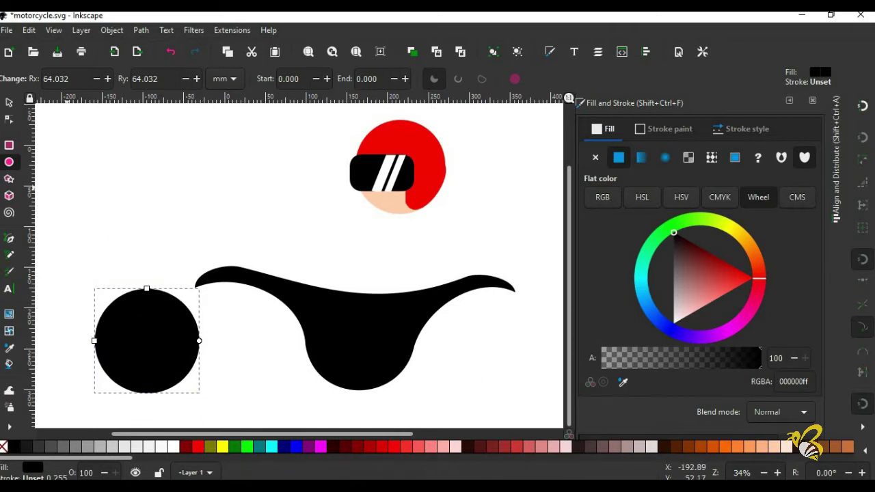
{"action": "key", "text": "s"}
{"action": "mouse_move", "coordinate": [200, 393]}
{"action": "left_mouse_down"}
{"action": "mouse_move", "coordinate": [190, 387]}
{"action": "mouse_move", "coordinate": [133, 412]}
{"action": "left_mouse_up"}
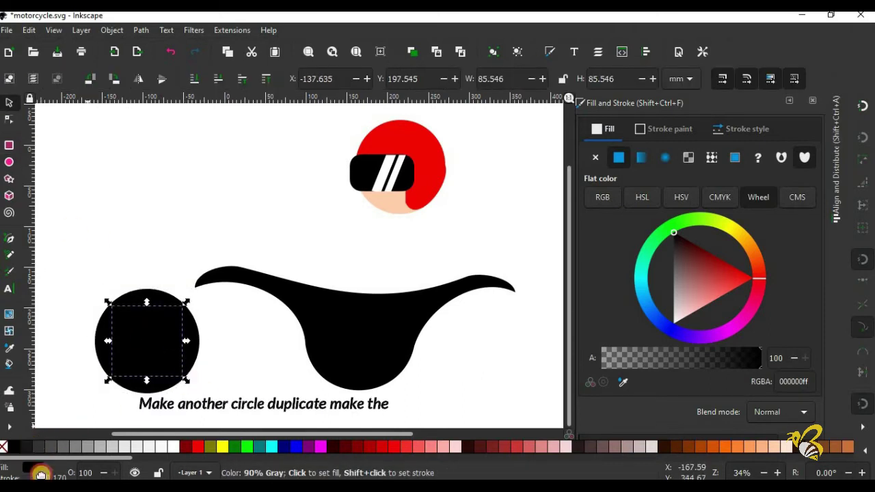
{"action": "left_click", "coordinate": [28, 446]}
{"action": "left_click_drag", "start_coordinate": [192, 376], "coordinate": [156, 352]}
{"action": "left_click", "coordinate": [44, 446]}
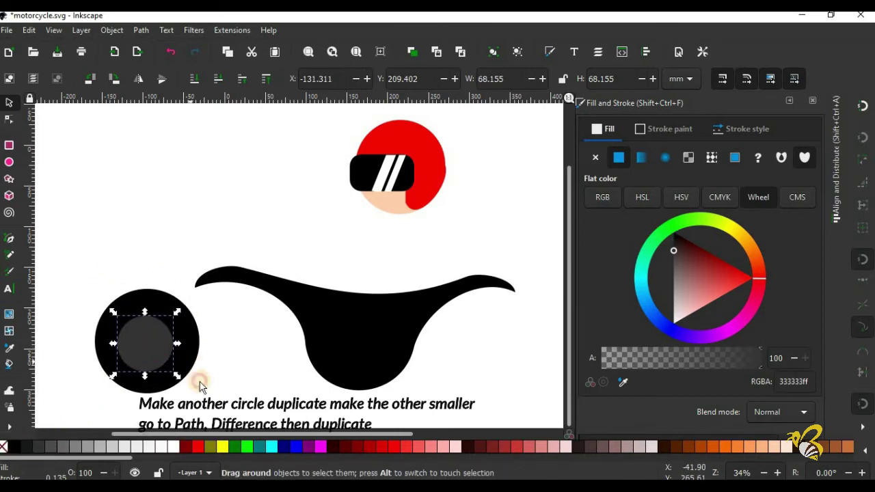
Centre both circles horizontally and vertically with Align and Distribute.
{"action": "left_click_drag", "start_coordinate": [81, 272], "coordinate": [205, 400]}
{"action": "scroll", "coordinate": [736, 443], "scroll_direction": "down", "scroll_amount": 2}
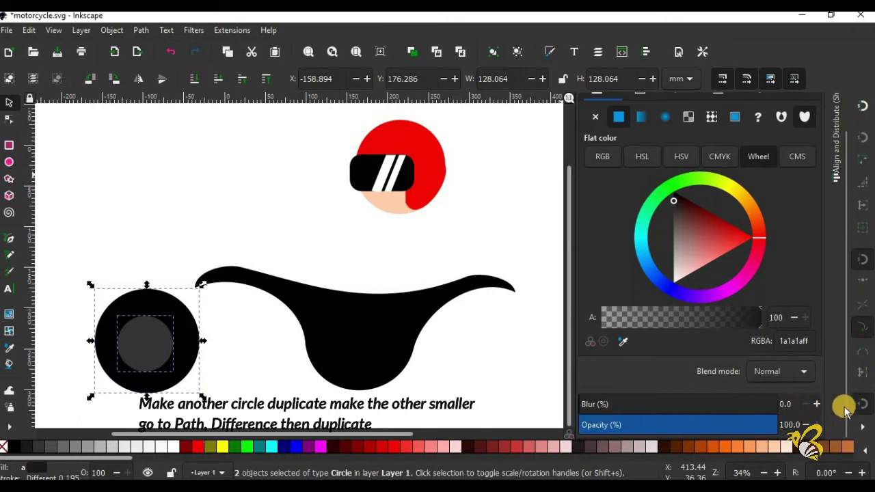
{"action": "left_click_drag", "start_coordinate": [845, 404], "coordinate": [843, 215]}
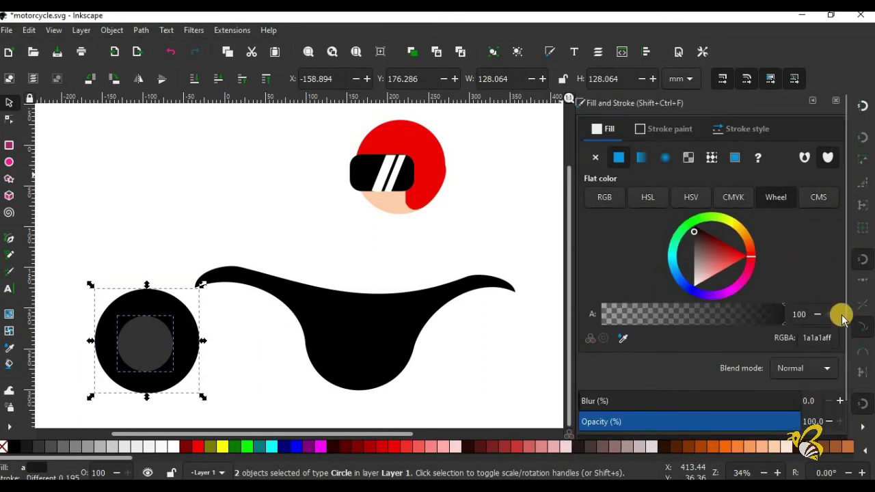
{"action": "mouse_move", "coordinate": [841, 319]}
{"action": "left_mouse_down"}
{"action": "mouse_move", "coordinate": [853, 382]}
{"action": "mouse_move", "coordinate": [820, 402]}
{"action": "mouse_move", "coordinate": [843, 195]}
{"action": "left_mouse_up"}
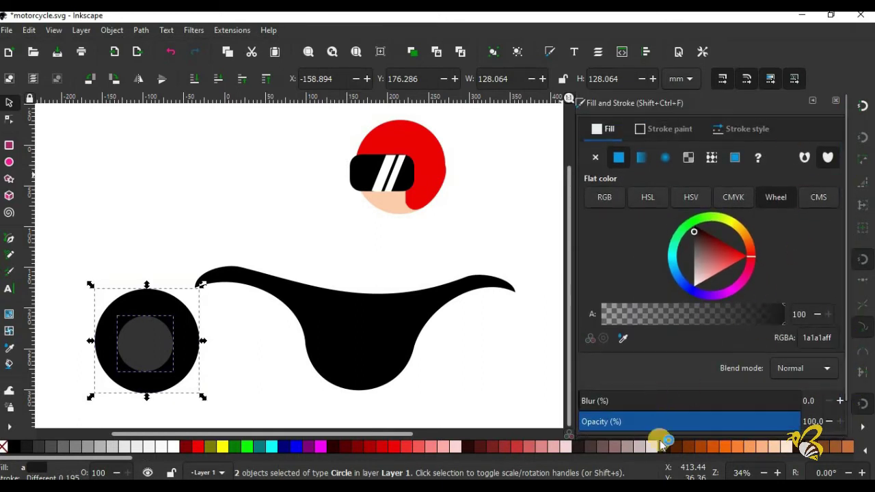
{"action": "left_click_drag", "start_coordinate": [843, 377], "coordinate": [695, 409]}
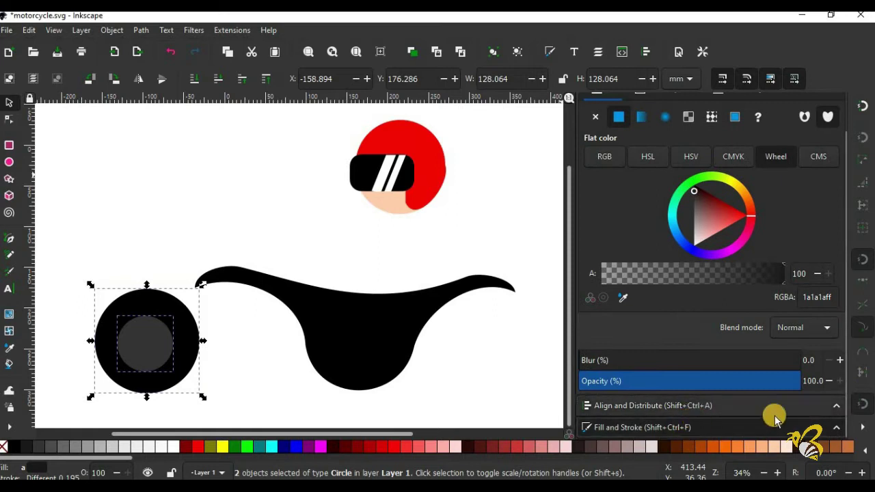
{"action": "left_click", "coordinate": [836, 405]}
{"action": "left_click", "coordinate": [745, 178]}
{"action": "left_click", "coordinate": [745, 202]}
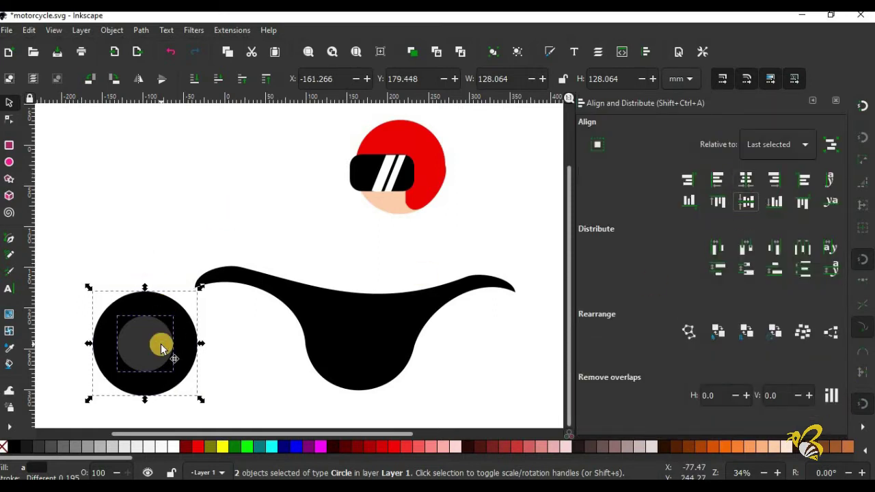
{"action": "left_click", "coordinate": [257, 366]}
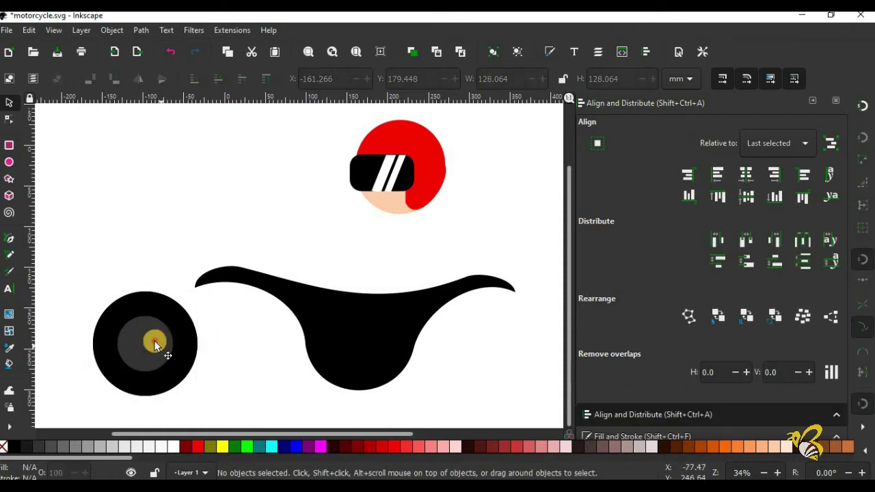
Move the wheel to the right and delete the leftover black disc.
{"action": "key", "text": "shift+Tab"}
{"action": "left_click", "coordinate": [187, 337], "text": "shift"}
{"action": "left_click", "coordinate": [111, 30]}
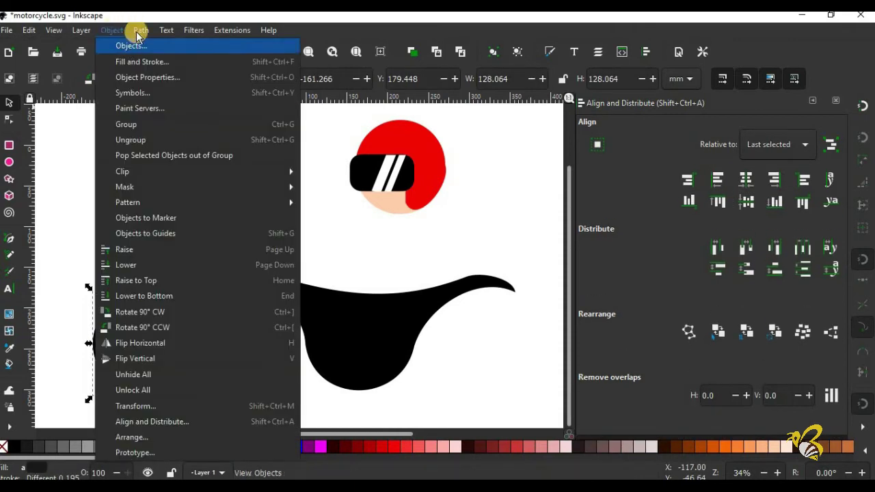
{"action": "left_click", "coordinate": [162, 112]}
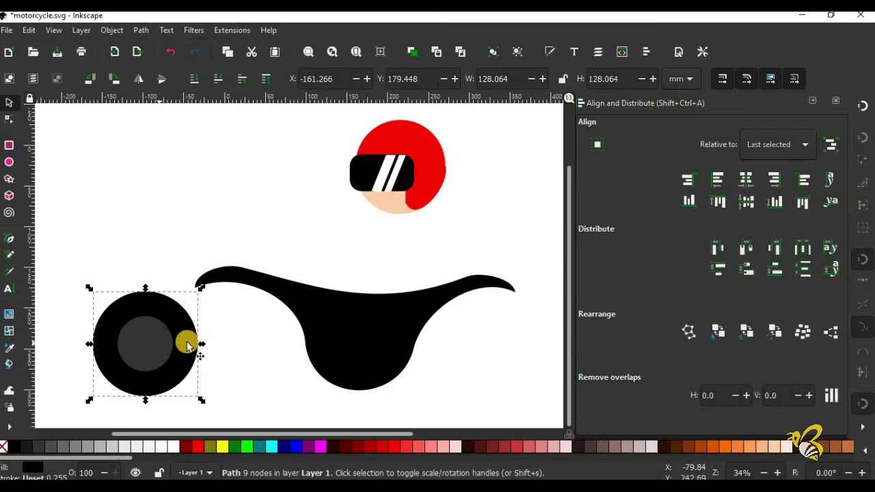
{"action": "key", "text": "ctrl+z"}
{"action": "left_click_drag", "start_coordinate": [187, 344], "coordinate": [279, 348]}
{"action": "left_click", "coordinate": [138, 322]}
{"action": "key", "text": "Delete"}
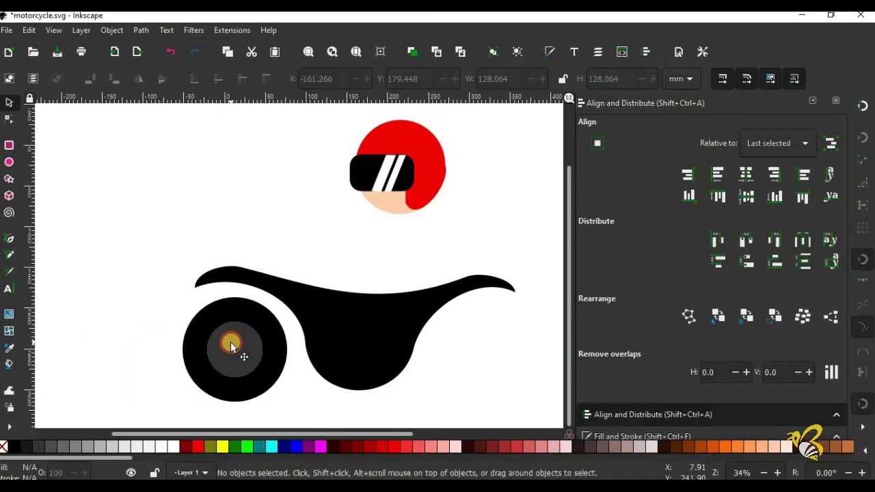
Shrink the grey hub to about 77% and enlarge the black tyre slightly.
{"action": "left_click", "coordinate": [231, 344]}
{"action": "left_click_drag", "start_coordinate": [267, 381], "coordinate": [261, 374]}
{"action": "left_click", "coordinate": [273, 381]}
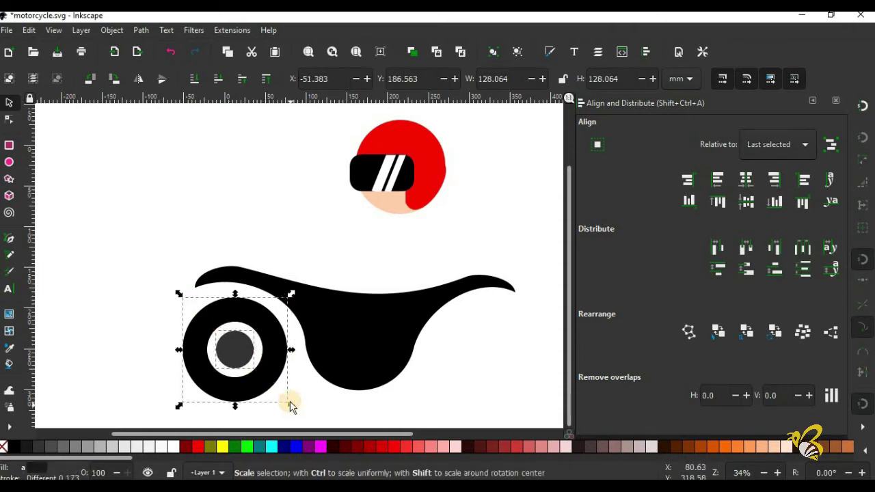
{"action": "left_click_drag", "start_coordinate": [287, 402], "coordinate": [296, 415]}
Position the front wheel under the body and duplicate it for the rear.
{"action": "left_click_drag", "start_coordinate": [274, 375], "coordinate": [274, 374]}
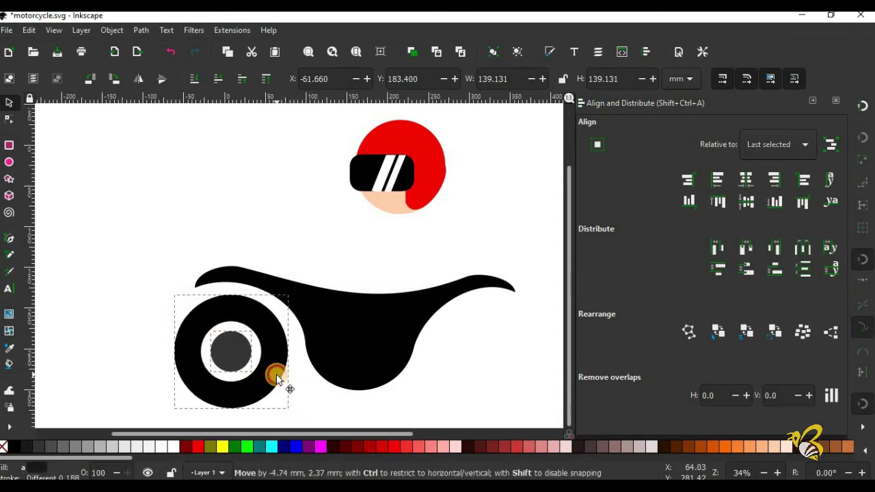
{"action": "mouse_move", "coordinate": [274, 373]}
{"action": "left_mouse_down"}
{"action": "mouse_move", "coordinate": [541, 397]}
{"action": "mouse_move", "coordinate": [525, 399]}
{"action": "left_mouse_up"}
{"action": "key", "text": "ctrl+d"}
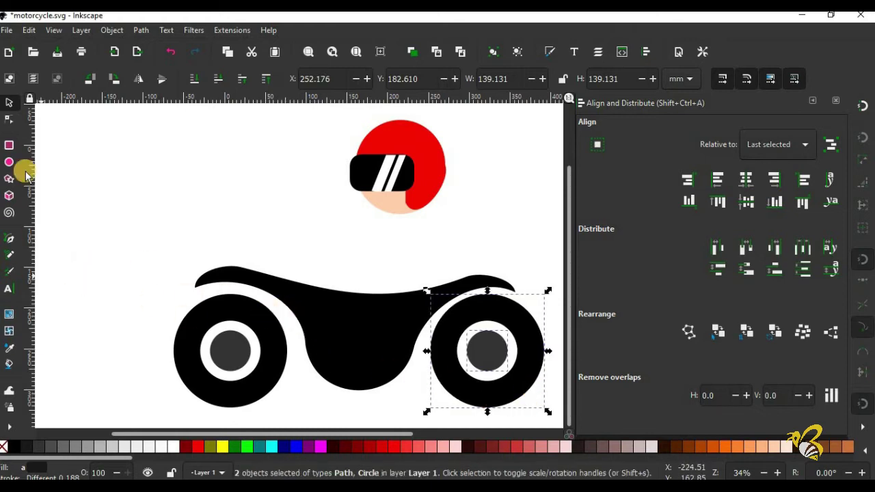
{"action": "left_click", "coordinate": [9, 145]}
Draw a tall thin bar, move it onto the motorcycle and rotate it into a slant.
{"action": "left_click_drag", "start_coordinate": [91, 183], "coordinate": [100, 300]}
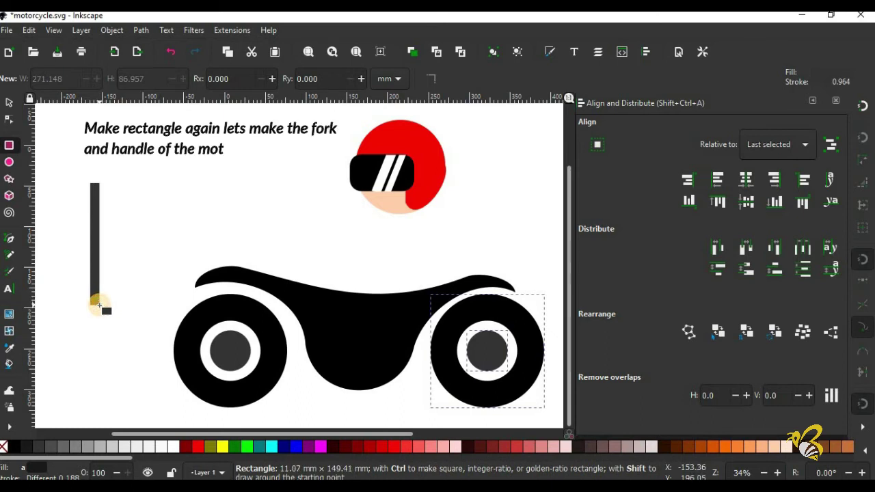
{"action": "left_click", "coordinate": [9, 118]}
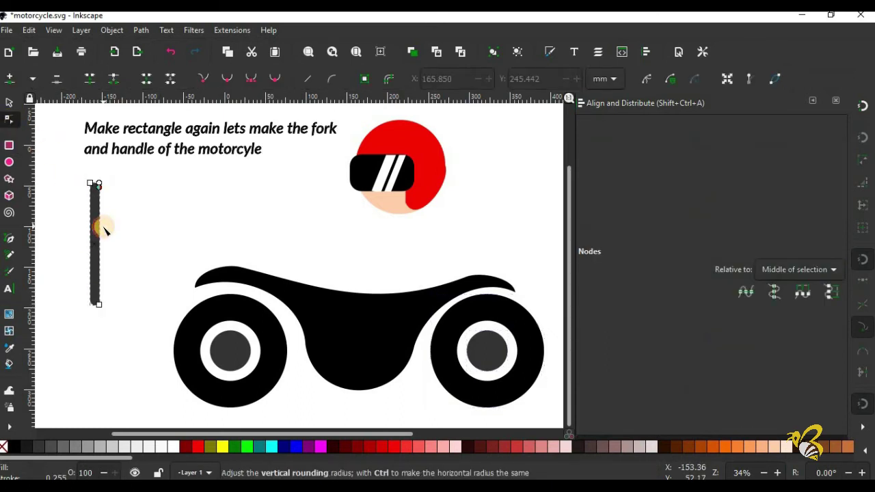
{"action": "left_click", "coordinate": [9, 102]}
{"action": "mouse_move", "coordinate": [101, 233]}
{"action": "left_mouse_down"}
{"action": "mouse_move", "coordinate": [226, 271]}
{"action": "mouse_move", "coordinate": [235, 246]}
{"action": "mouse_move", "coordinate": [230, 205]}
{"action": "mouse_move", "coordinate": [284, 272]}
{"action": "left_mouse_up"}
{"action": "left_click", "coordinate": [230, 211]}
Fill the fork bar black and remove its outline.
{"action": "left_click", "coordinate": [13, 446]}
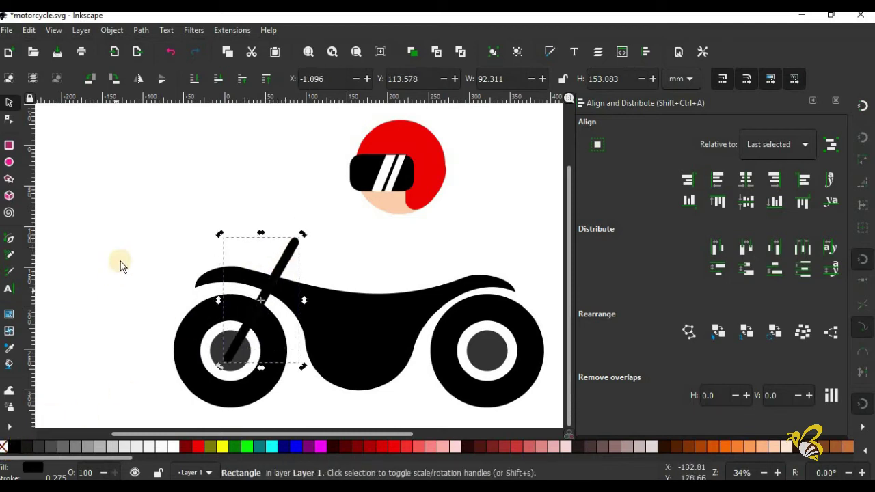
{"action": "left_click", "coordinate": [155, 287]}
{"action": "left_click", "coordinate": [197, 329]}
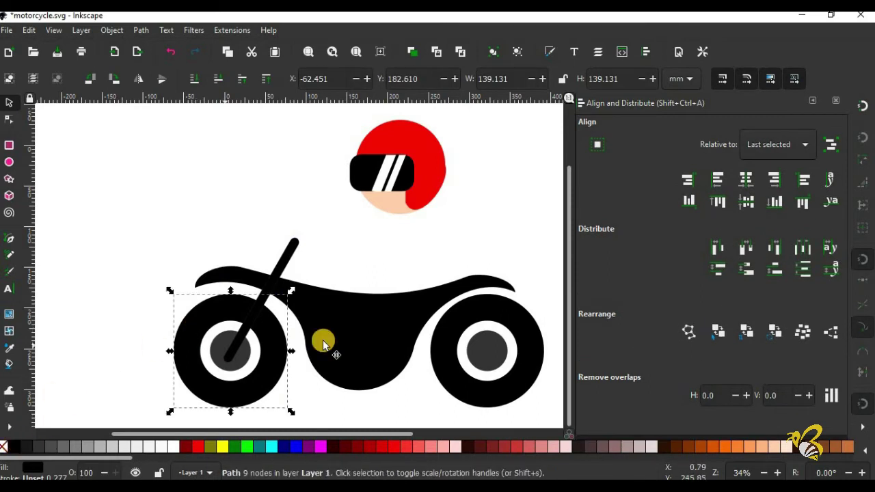
{"action": "left_click", "coordinate": [291, 251]}
{"action": "right_click", "coordinate": [34, 477]}
{"action": "left_click", "coordinate": [62, 467]}
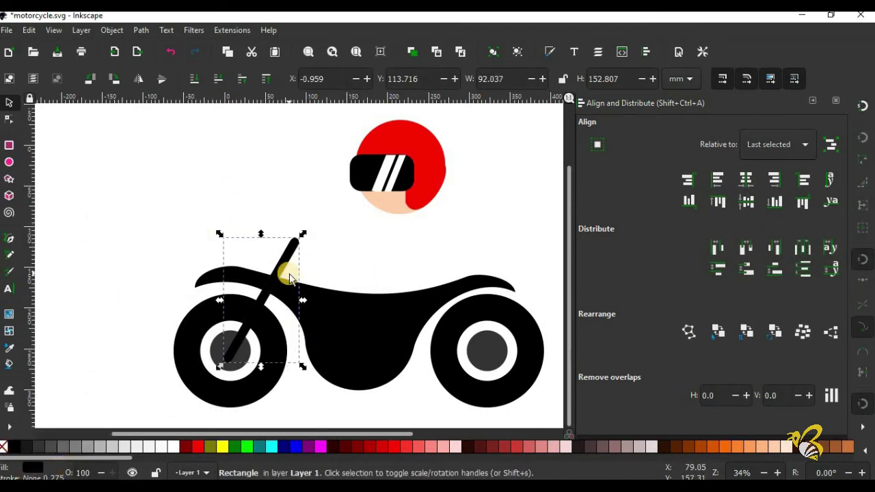
{"action": "left_click", "coordinate": [9, 162]}
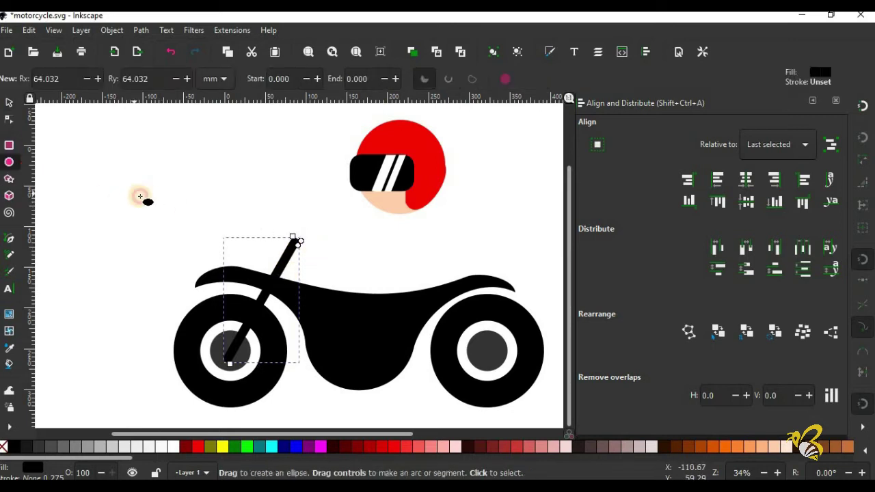
Draw a small black circle for the handlebar knob.
{"action": "left_click_drag", "start_coordinate": [140, 197], "coordinate": [155, 208]}
{"action": "left_click", "coordinate": [8, 102]}
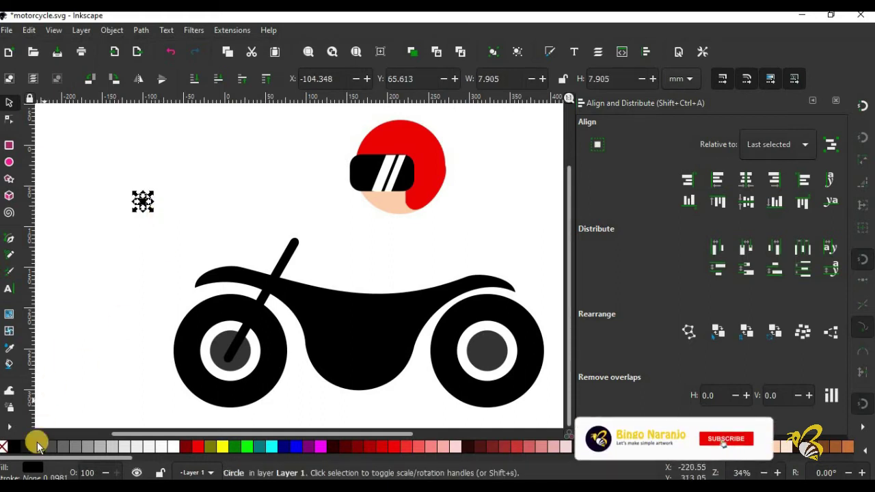
{"action": "left_click", "coordinate": [95, 190]}
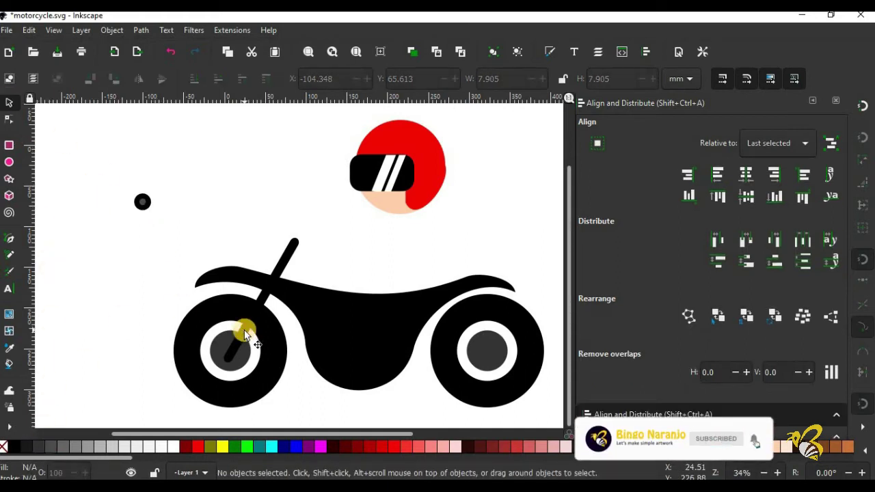
Shift the fork and front wheel left, then rotate the fork to a new angle.
{"action": "left_click_drag", "start_coordinate": [246, 319], "coordinate": [260, 333]}
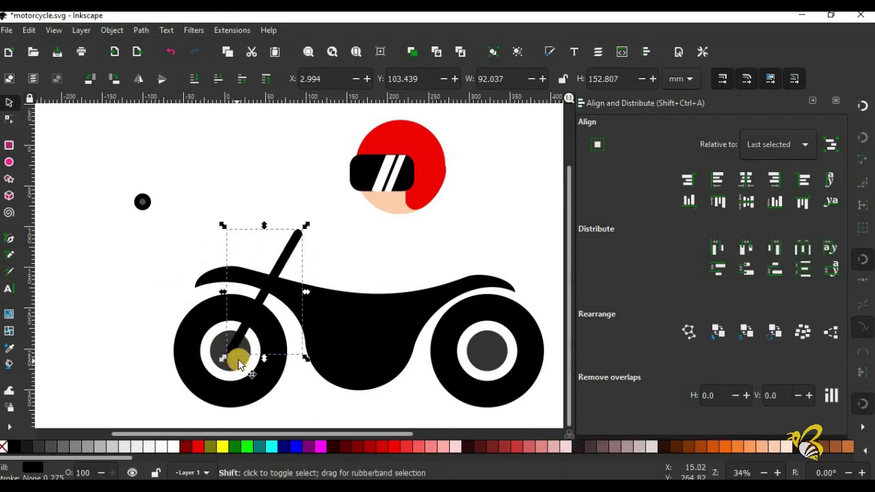
{"action": "left_click", "coordinate": [235, 355], "text": "shift"}
{"action": "left_click", "coordinate": [256, 384], "text": "shift"}
{"action": "mouse_move", "coordinate": [257, 390]}
{"action": "left_mouse_down"}
{"action": "mouse_move", "coordinate": [244, 389]}
{"action": "mouse_move", "coordinate": [255, 393]}
{"action": "left_mouse_up"}
{"action": "left_click", "coordinate": [334, 264]}
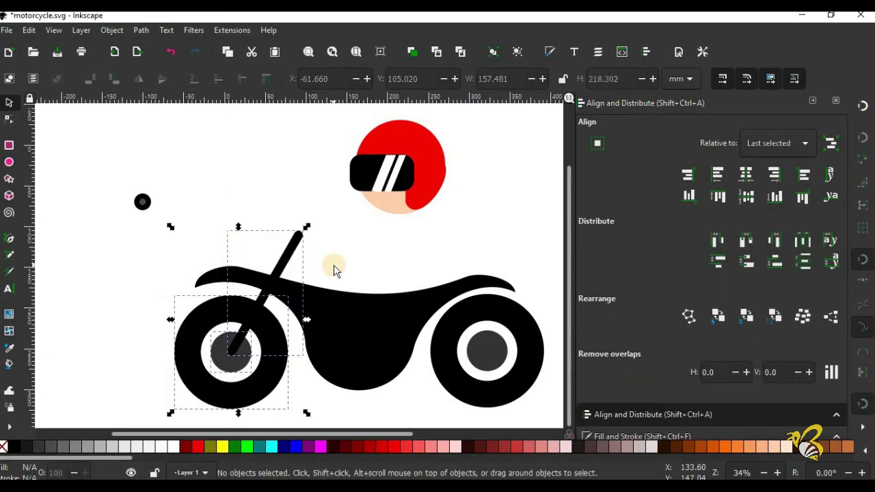
{"action": "left_click", "coordinate": [293, 252]}
{"action": "left_click", "coordinate": [296, 250]}
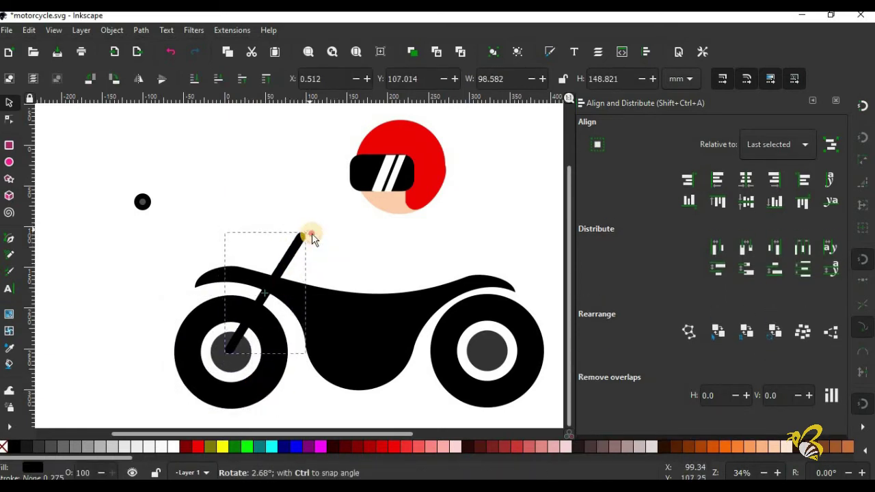
{"action": "mouse_move", "coordinate": [306, 226]}
{"action": "left_mouse_down"}
{"action": "mouse_move", "coordinate": [314, 246]}
{"action": "mouse_move", "coordinate": [300, 268]}
{"action": "left_mouse_up"}
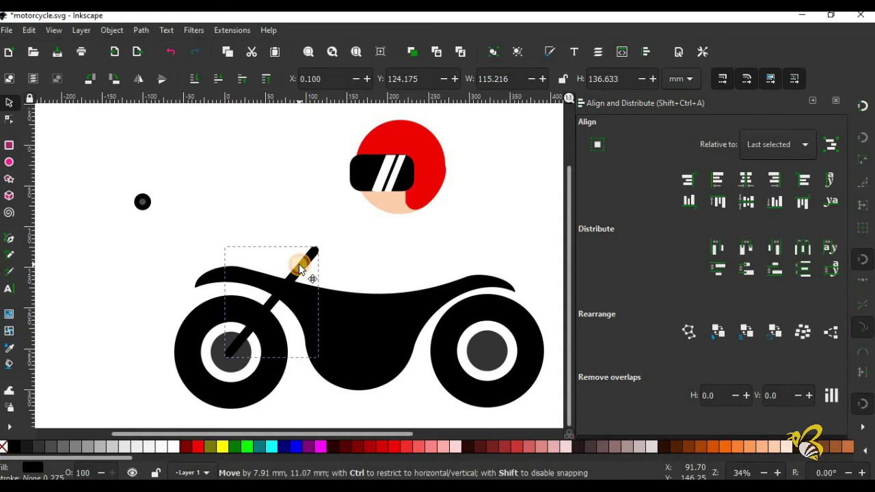
Place the knob on the fork top, group them, and rotate and move the group.
{"action": "mouse_move", "coordinate": [125, 187]}
{"action": "left_mouse_down"}
{"action": "mouse_move", "coordinate": [167, 222]}
{"action": "mouse_move", "coordinate": [198, 217]}
{"action": "mouse_move", "coordinate": [323, 249]}
{"action": "left_mouse_up"}
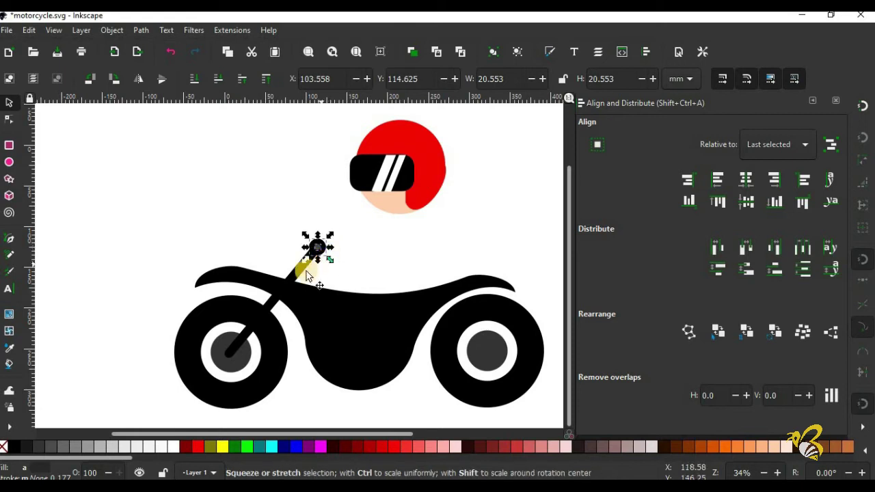
{"action": "left_click", "coordinate": [276, 309], "text": "shift"}
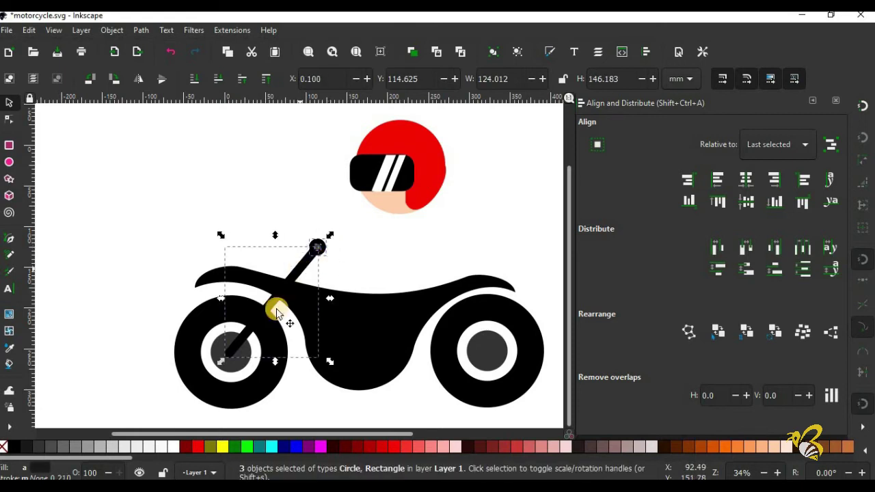
{"action": "key", "text": "ctrl+g"}
{"action": "left_click", "coordinate": [316, 269]}
{"action": "left_click_drag", "start_coordinate": [330, 234], "coordinate": [324, 236]}
{"action": "left_click_drag", "start_coordinate": [298, 262], "coordinate": [295, 250]}
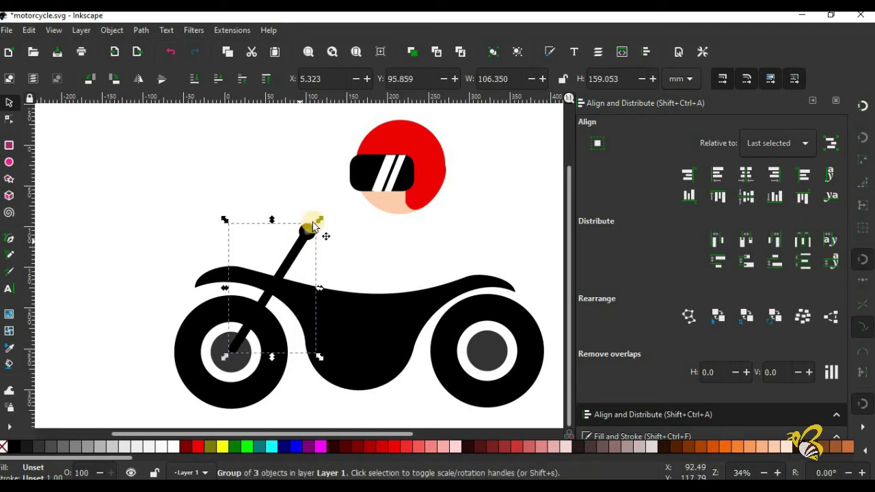
Shrink the fork group to about 90% and scale down the helmeted head.
{"action": "left_click", "coordinate": [321, 224]}
{"action": "left_click", "coordinate": [302, 244]}
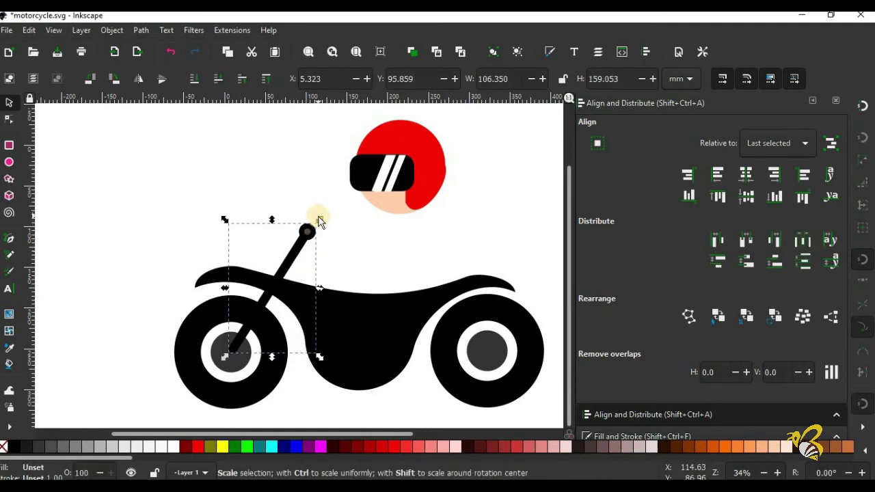
{"action": "left_click_drag", "start_coordinate": [317, 216], "coordinate": [289, 263]}
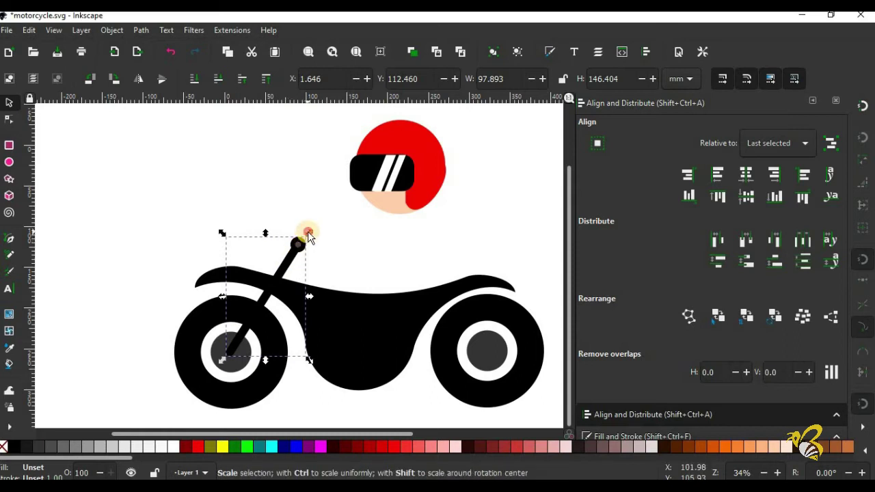
{"action": "left_click_drag", "start_coordinate": [308, 231], "coordinate": [309, 235]}
{"action": "left_click", "coordinate": [337, 247]}
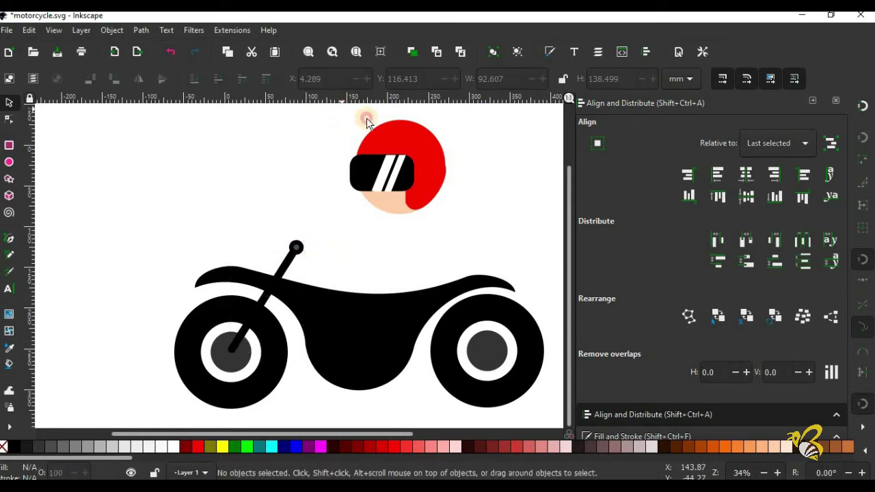
{"action": "mouse_move", "coordinate": [366, 122]}
{"action": "left_mouse_down"}
{"action": "mouse_move", "coordinate": [460, 225]}
{"action": "mouse_move", "coordinate": [414, 161]}
{"action": "left_mouse_up"}
Draw a rectangle for the torso, round its corners and fill it navy.
{"action": "left_click", "coordinate": [10, 145]}
{"action": "left_click_drag", "start_coordinate": [225, 167], "coordinate": [271, 245]}
{"action": "left_click", "coordinate": [9, 119]}
{"action": "left_click_drag", "start_coordinate": [270, 168], "coordinate": [271, 184]}
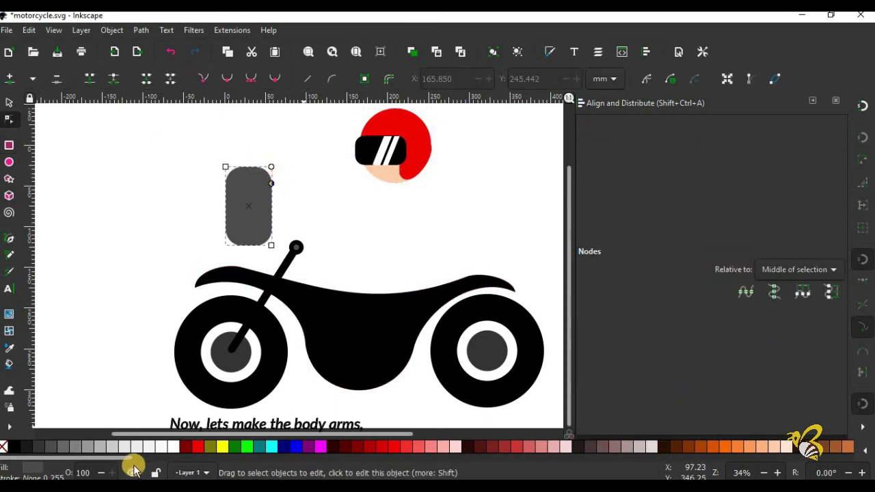
{"action": "left_click_drag", "start_coordinate": [134, 470], "coordinate": [580, 472]}
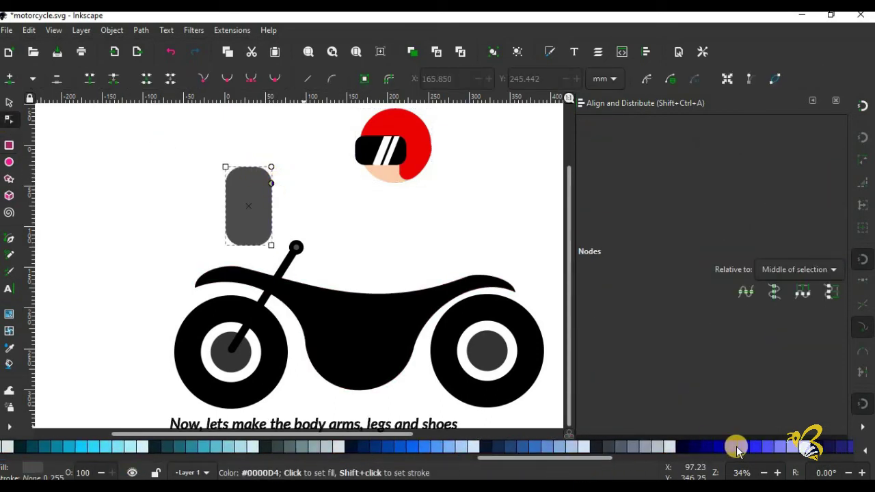
{"action": "left_click", "coordinate": [708, 447]}
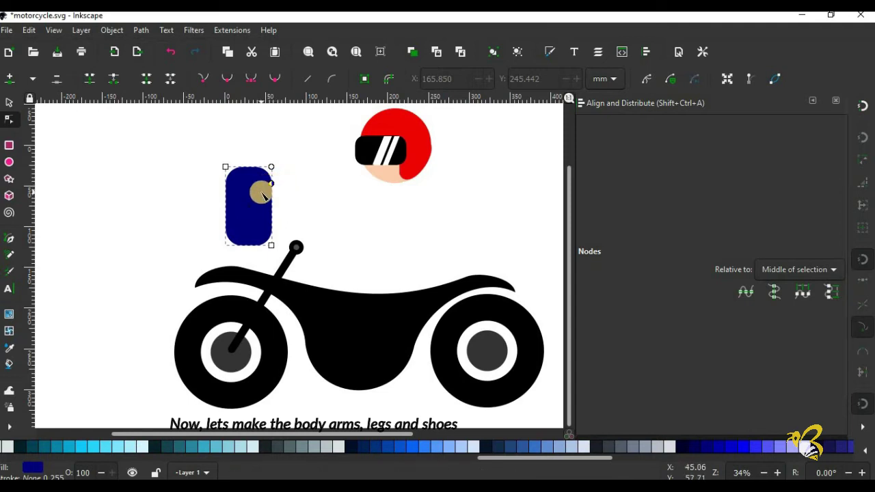
Move the navy torso onto the seat tilted into a lean, with the head on top.
{"action": "left_click", "coordinate": [9, 102]}
{"action": "mouse_move", "coordinate": [246, 215]}
{"action": "left_mouse_down"}
{"action": "mouse_move", "coordinate": [421, 230]}
{"action": "mouse_move", "coordinate": [422, 242]}
{"action": "left_mouse_up"}
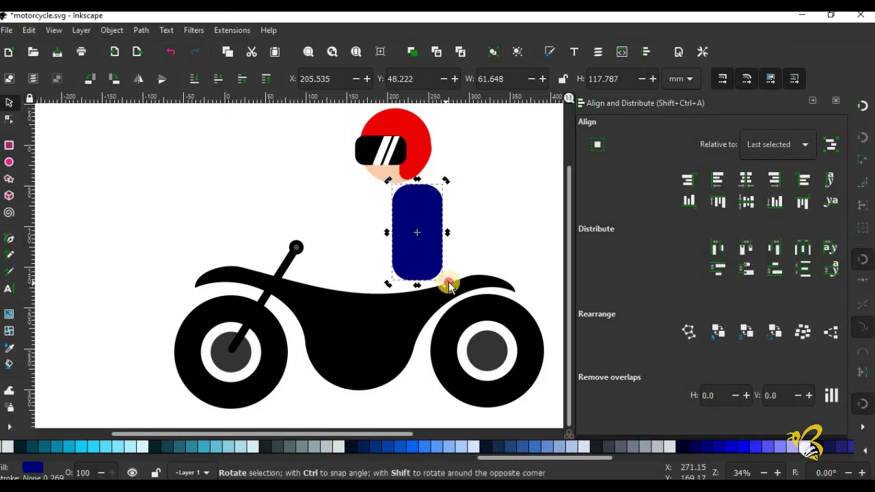
{"action": "mouse_move", "coordinate": [447, 284]}
{"action": "left_mouse_down"}
{"action": "mouse_move", "coordinate": [433, 254]}
{"action": "mouse_move", "coordinate": [418, 258]}
{"action": "left_mouse_up"}
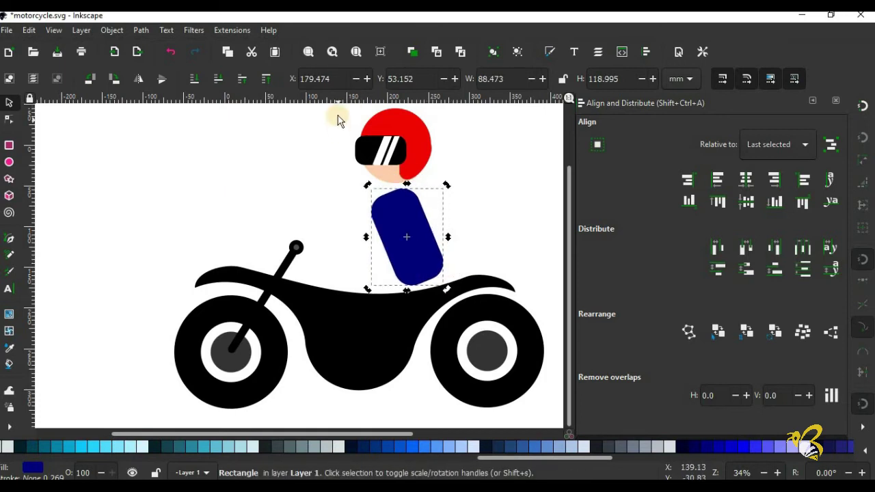
{"action": "left_click", "coordinate": [444, 193]}
{"action": "left_click_drag", "start_coordinate": [420, 140], "coordinate": [386, 168]}
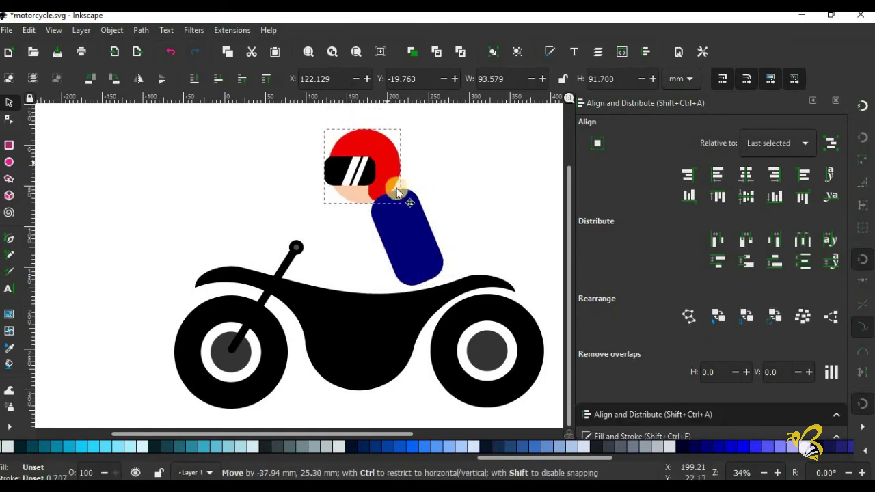
{"action": "left_click_drag", "start_coordinate": [411, 247], "coordinate": [414, 254]}
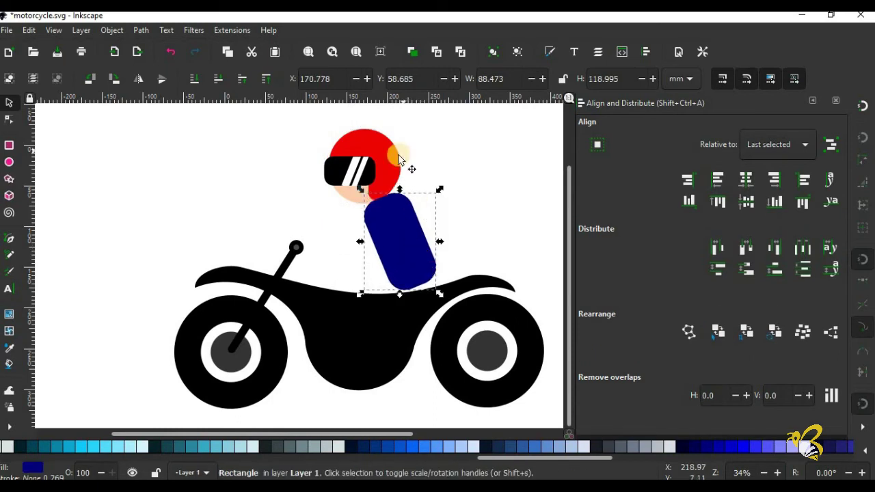
{"action": "left_click_drag", "start_coordinate": [389, 164], "coordinate": [392, 162]}
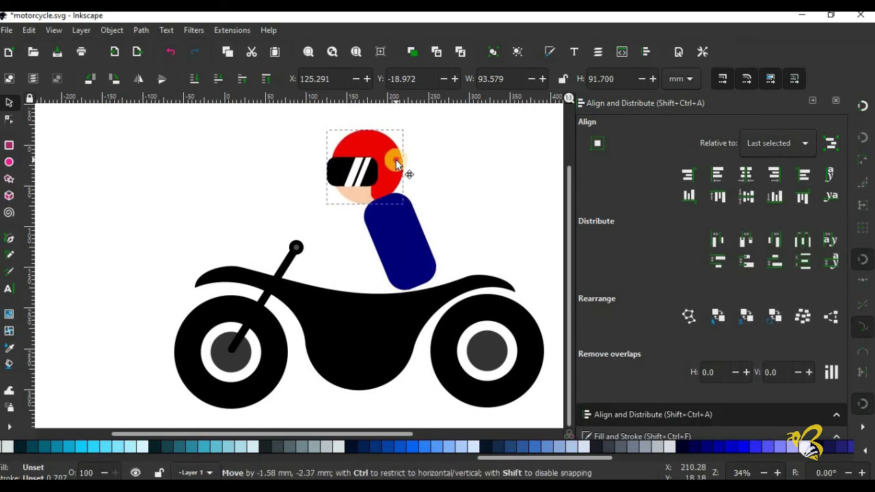
{"action": "left_click_drag", "start_coordinate": [406, 253], "coordinate": [407, 250]}
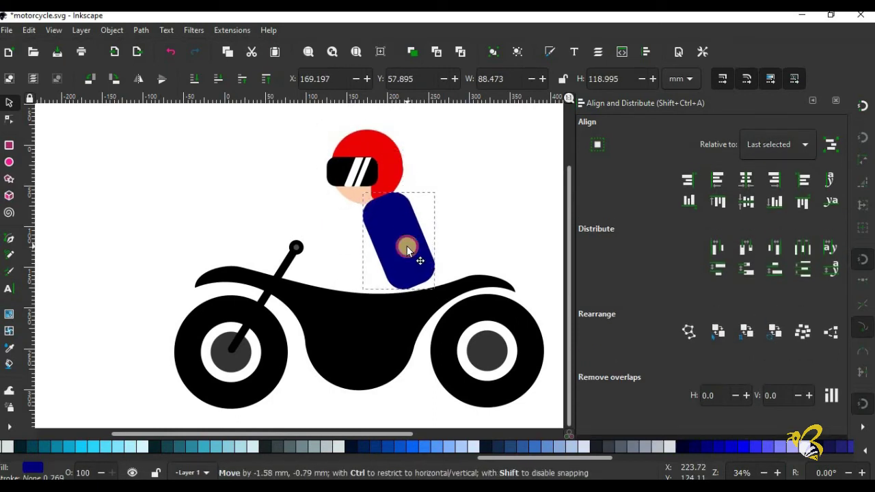
Draw a narrow rounded rectangle and colour it dark slate blue.
{"action": "left_click", "coordinate": [9, 162]}
{"action": "left_click", "coordinate": [8, 145]}
{"action": "mouse_move", "coordinate": [130, 144]}
{"action": "left_mouse_down"}
{"action": "mouse_move", "coordinate": [143, 162]}
{"action": "mouse_move", "coordinate": [156, 224]}
{"action": "mouse_move", "coordinate": [142, 213]}
{"action": "left_mouse_up"}
{"action": "key", "text": "s"}
{"action": "left_click_drag", "start_coordinate": [159, 180], "coordinate": [155, 180]}
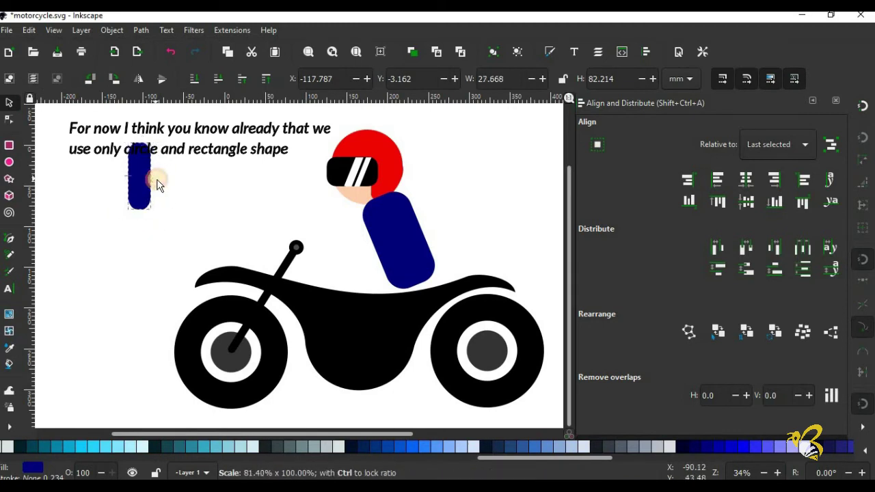
{"action": "left_click", "coordinate": [9, 119]}
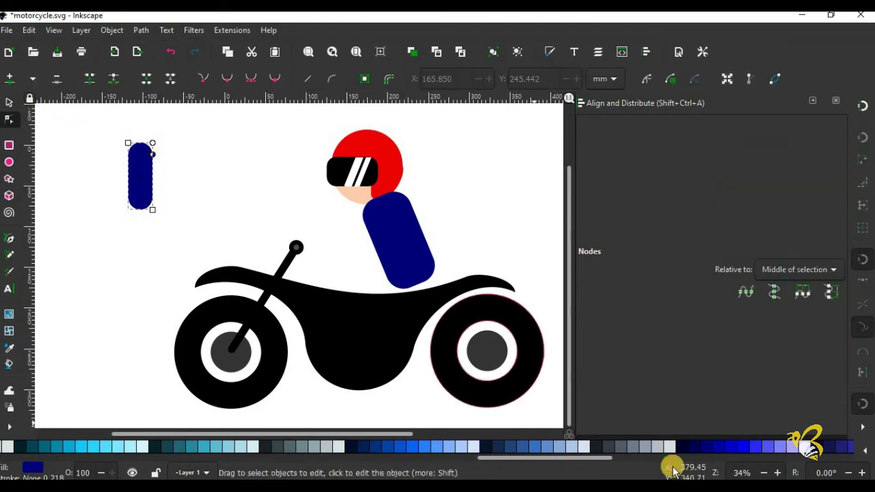
{"action": "left_click", "coordinate": [501, 449]}
Place the slate-blue arm on the torso, turned horizontal toward the handlebar.
{"action": "left_click", "coordinate": [9, 104]}
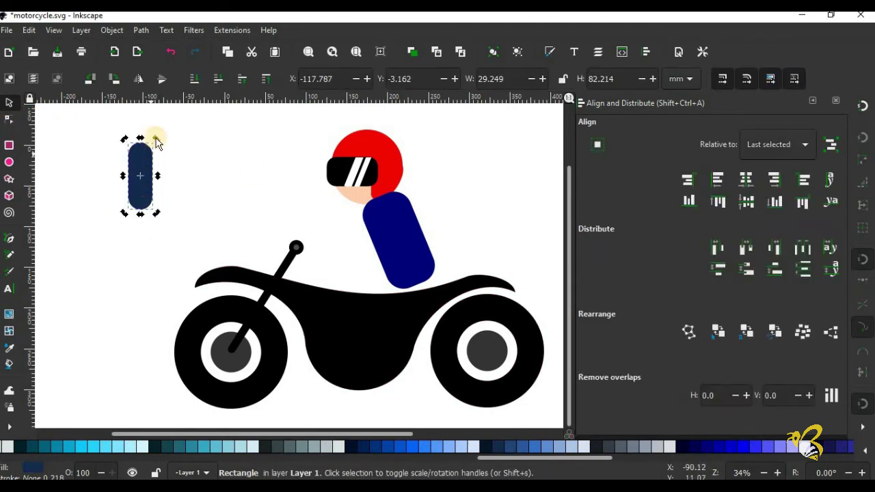
{"action": "left_click_drag", "start_coordinate": [140, 160], "coordinate": [388, 221]}
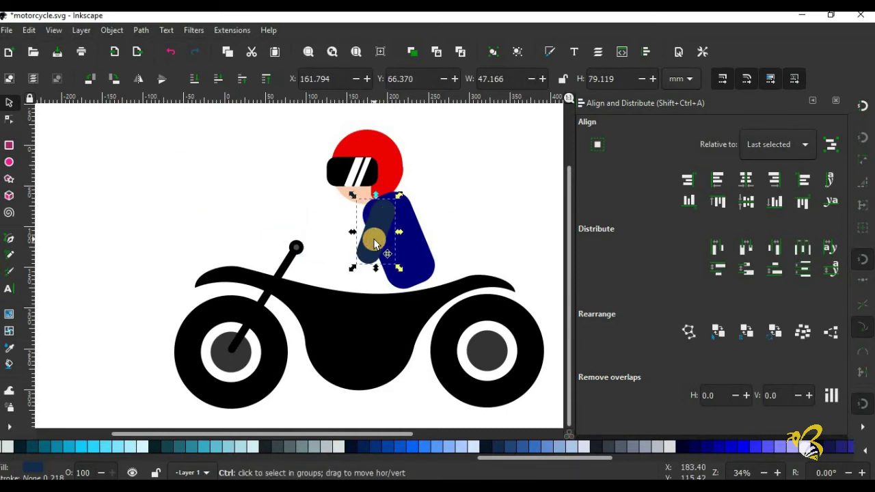
{"action": "mouse_move", "coordinate": [399, 196]}
{"action": "left_mouse_down"}
{"action": "mouse_move", "coordinate": [410, 232]}
{"action": "mouse_move", "coordinate": [364, 250]}
{"action": "left_mouse_up"}
{"action": "left_click", "coordinate": [9, 162]}
{"action": "left_click_drag", "start_coordinate": [83, 203], "coordinate": [127, 232]}
{"action": "key", "text": "ctrl+z"}
{"action": "left_click", "coordinate": [9, 145]}
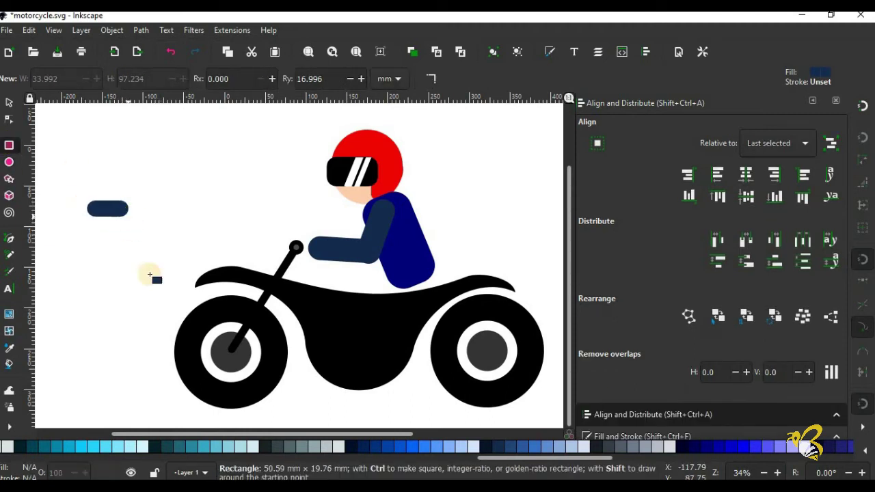
Fill the small rectangle peach and place it on the handlebar grip as the hand.
{"action": "left_click_drag", "start_coordinate": [511, 457], "coordinate": [82, 457]}
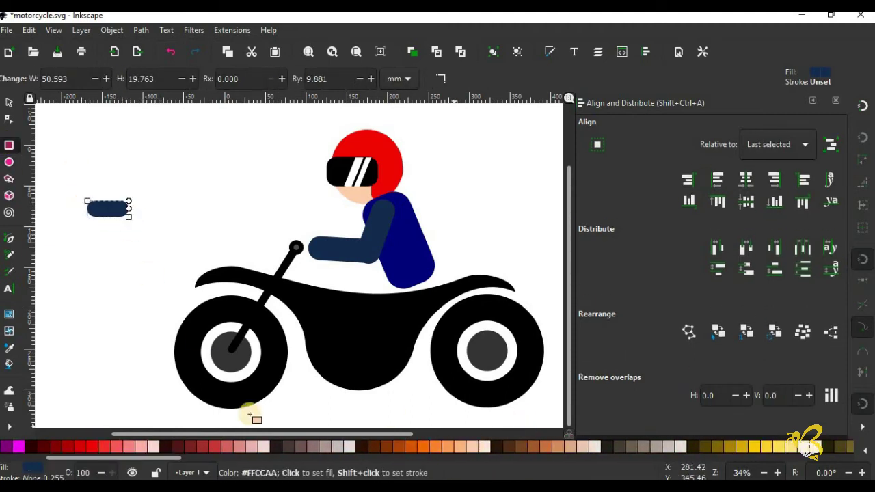
{"action": "left_click", "coordinate": [9, 102]}
{"action": "mouse_move", "coordinate": [127, 219]}
{"action": "left_mouse_down"}
{"action": "mouse_move", "coordinate": [309, 249]}
{"action": "mouse_move", "coordinate": [241, 229]}
{"action": "mouse_move", "coordinate": [253, 231]}
{"action": "left_mouse_up"}
{"action": "left_click_drag", "start_coordinate": [295, 247], "coordinate": [328, 254]}
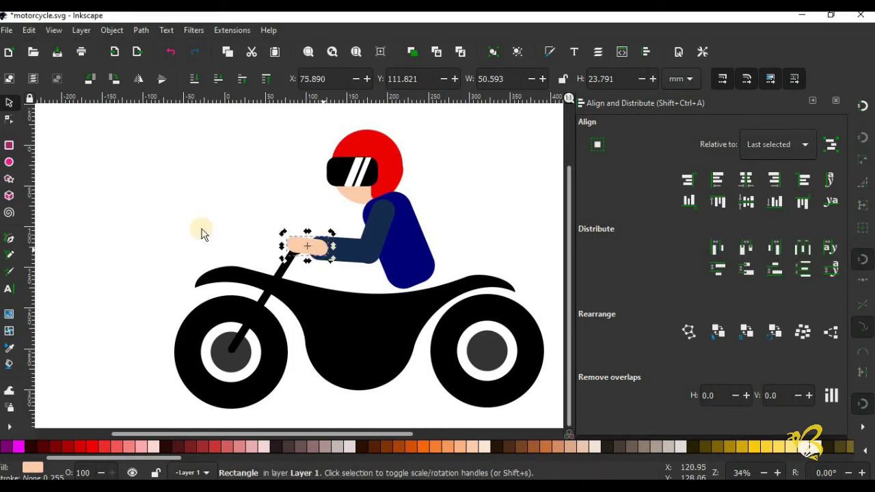
{"action": "left_click", "coordinate": [185, 187]}
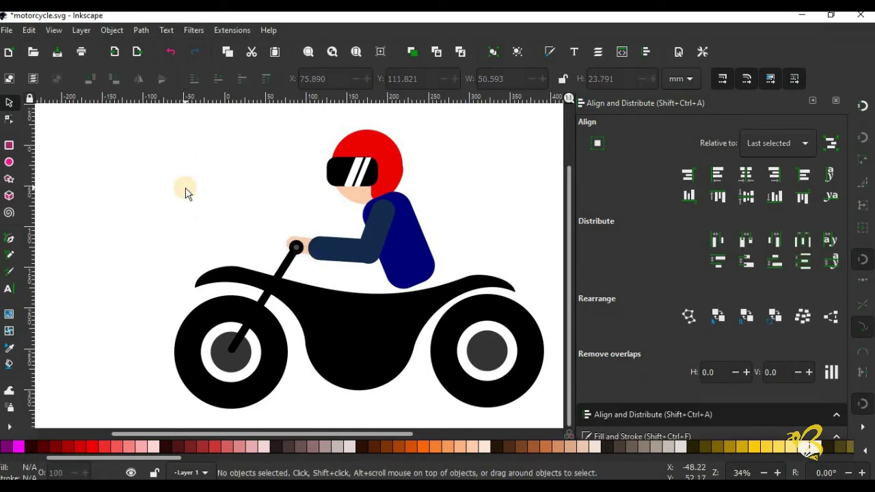
Rotate the rider's arm slightly upward so it meets the peach hand at the handlebar.
{"action": "left_click", "coordinate": [345, 256]}
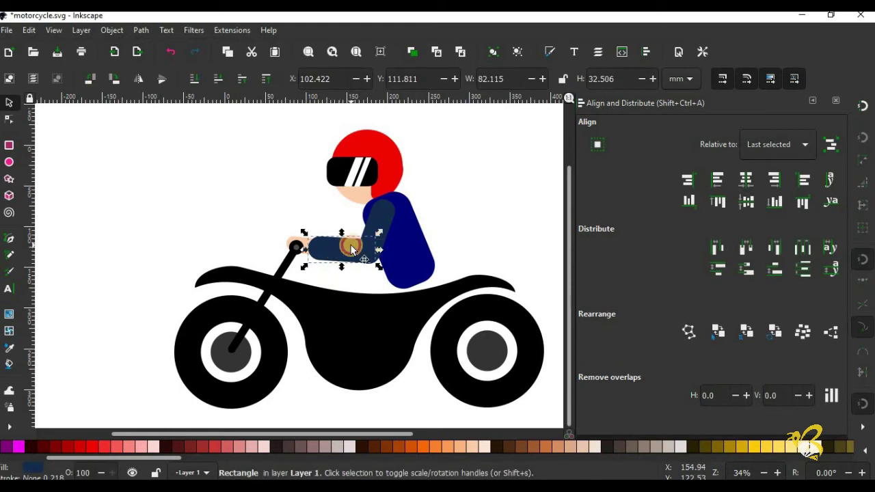
{"action": "left_click", "coordinate": [351, 250]}
{"action": "mouse_move", "coordinate": [378, 233]}
{"action": "left_mouse_down"}
{"action": "mouse_move", "coordinate": [358, 254]}
{"action": "mouse_move", "coordinate": [337, 256]}
{"action": "mouse_move", "coordinate": [334, 246]}
{"action": "left_mouse_up"}
{"action": "left_click", "coordinate": [308, 249]}
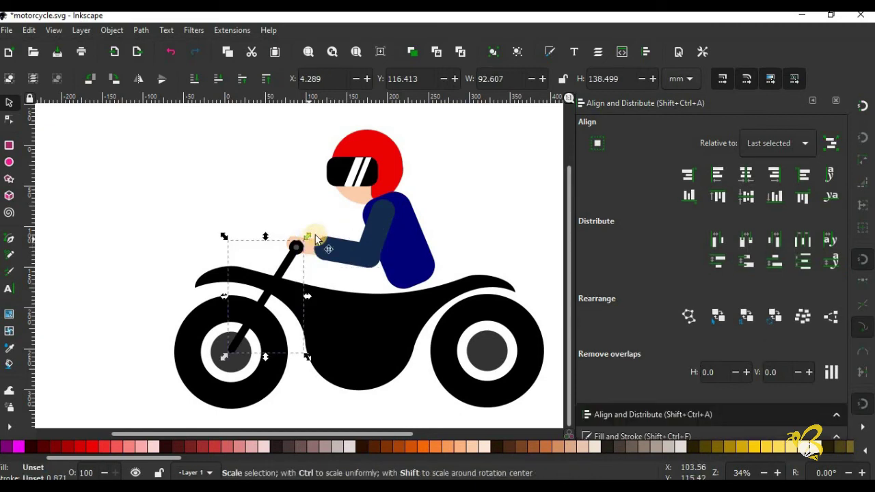
{"action": "key", "text": "Escape"}
{"action": "left_click", "coordinate": [312, 250]}
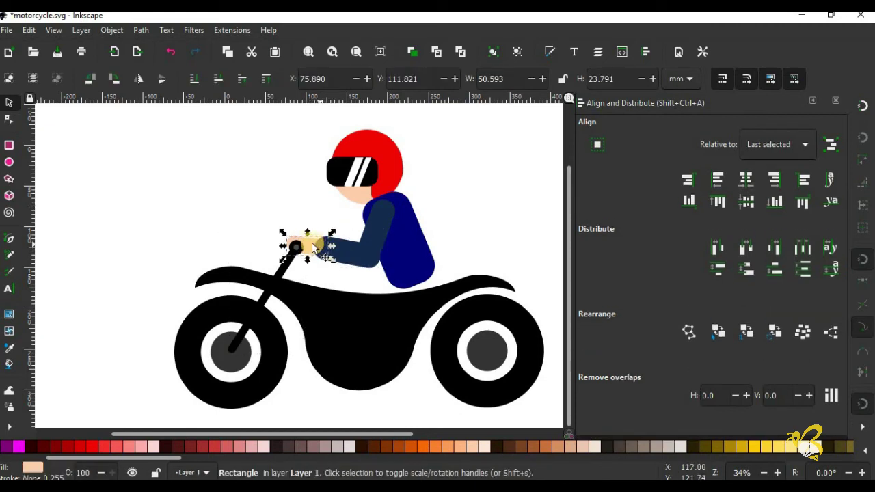
{"action": "left_click", "coordinate": [315, 248]}
{"action": "left_click", "coordinate": [307, 244]}
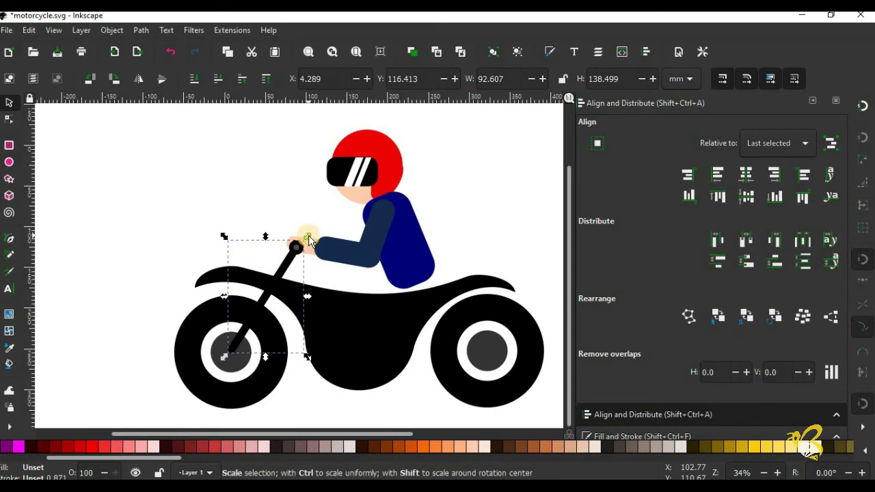
Reshape the left tip and lower-left curve of the black bike body by moving its nodes.
{"action": "double_click", "coordinate": [373, 327]}
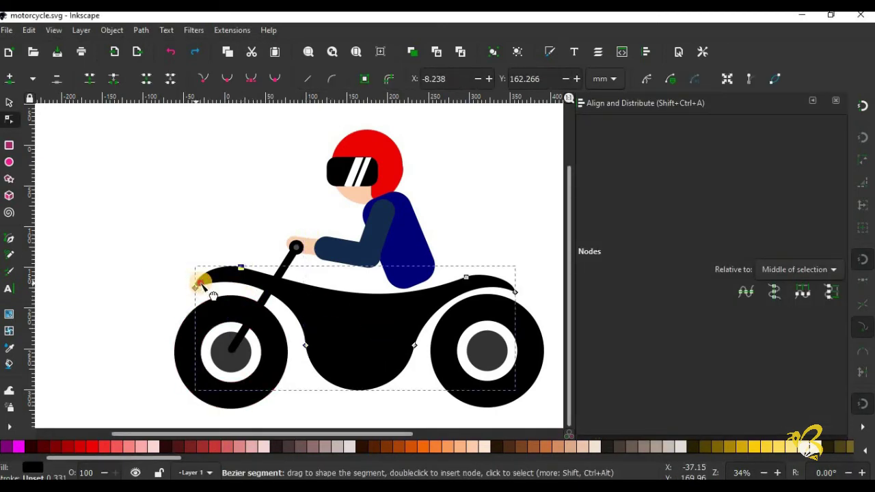
{"action": "left_click_drag", "start_coordinate": [203, 287], "coordinate": [250, 274]}
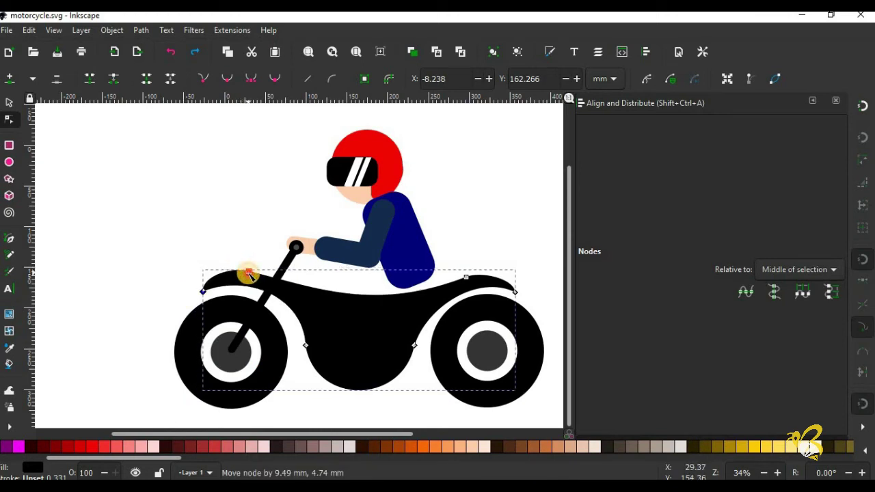
{"action": "left_click_drag", "start_coordinate": [304, 345], "coordinate": [306, 341]}
Draw a peach rounded rectangle, about 102 × 42 mm, at the top-left of the page.
{"action": "left_click", "coordinate": [194, 200]}
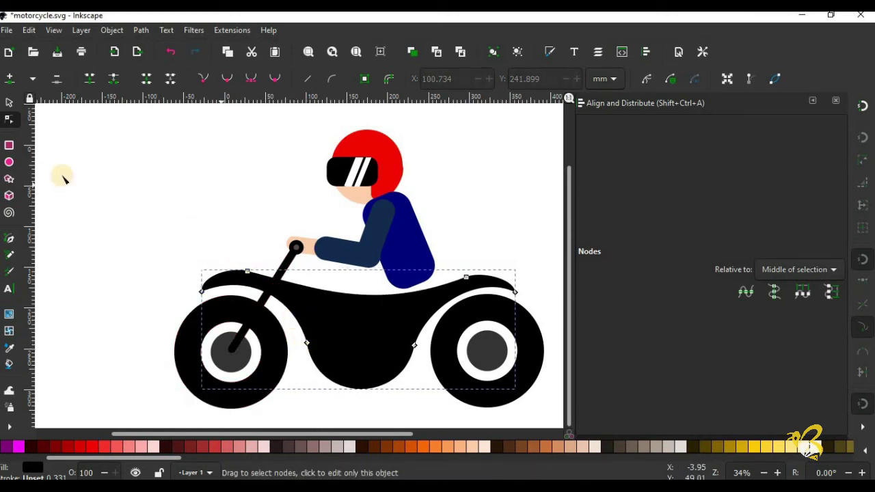
{"action": "left_click", "coordinate": [9, 146]}
{"action": "left_click_drag", "start_coordinate": [98, 164], "coordinate": [181, 196]}
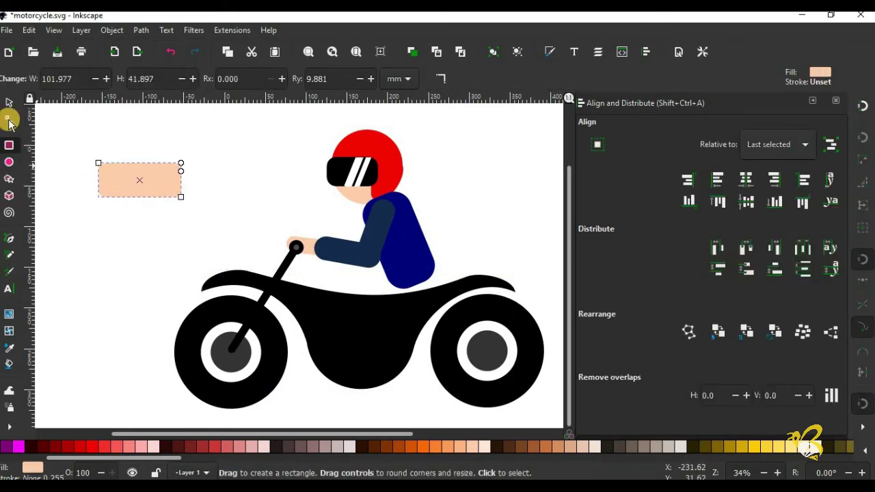
Give the rectangle the arm's navy colour, round its corners into a pill, and widen it to about 106.7 × 49 mm.
{"action": "left_click", "coordinate": [9, 120]}
{"action": "left_click", "coordinate": [9, 350]}
{"action": "left_click", "coordinate": [349, 250]}
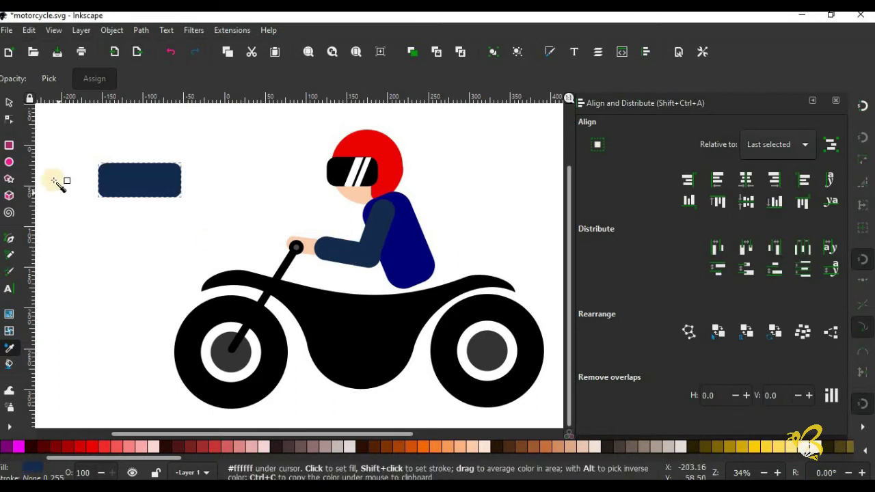
{"action": "left_click", "coordinate": [9, 102]}
{"action": "left_click", "coordinate": [9, 119]}
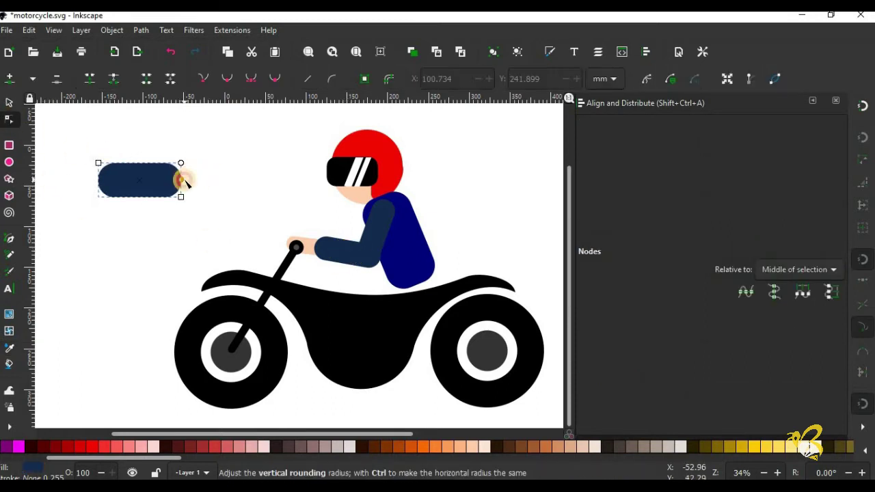
{"action": "left_click", "coordinate": [9, 103]}
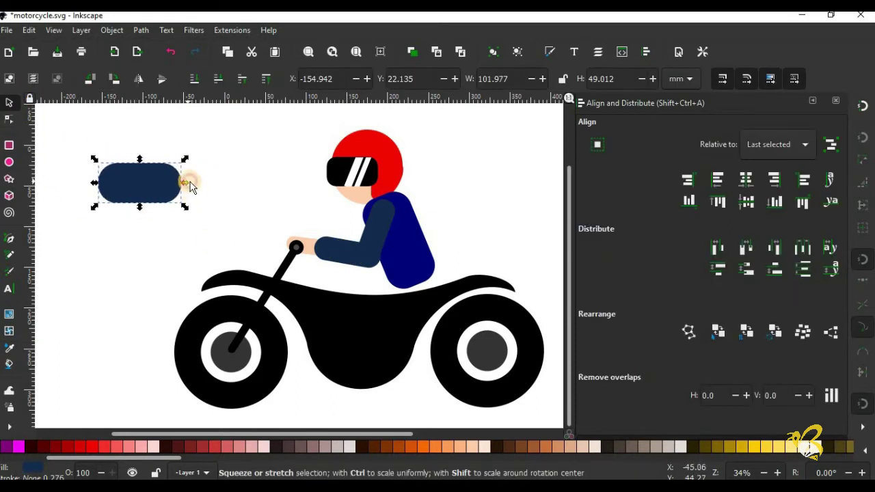
{"action": "left_click_drag", "start_coordinate": [190, 186], "coordinate": [406, 287]}
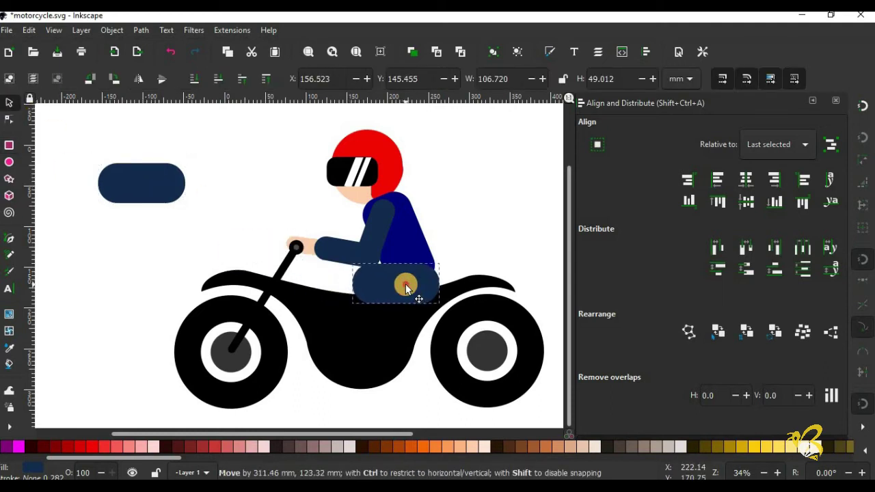
{"action": "left_click", "coordinate": [147, 191]}
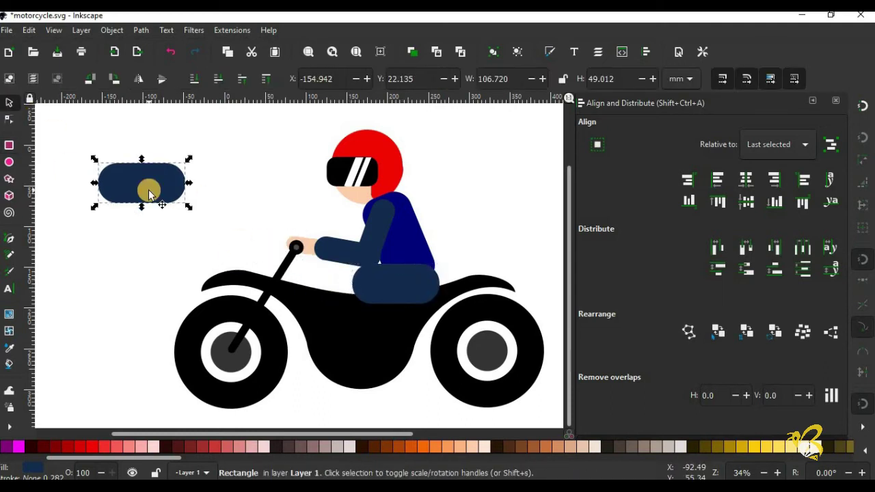
Rotate the navy pill upright and move it onto the rider's leg over the seat.
{"action": "left_click", "coordinate": [149, 194]}
{"action": "left_click_drag", "start_coordinate": [189, 206], "coordinate": [161, 138]}
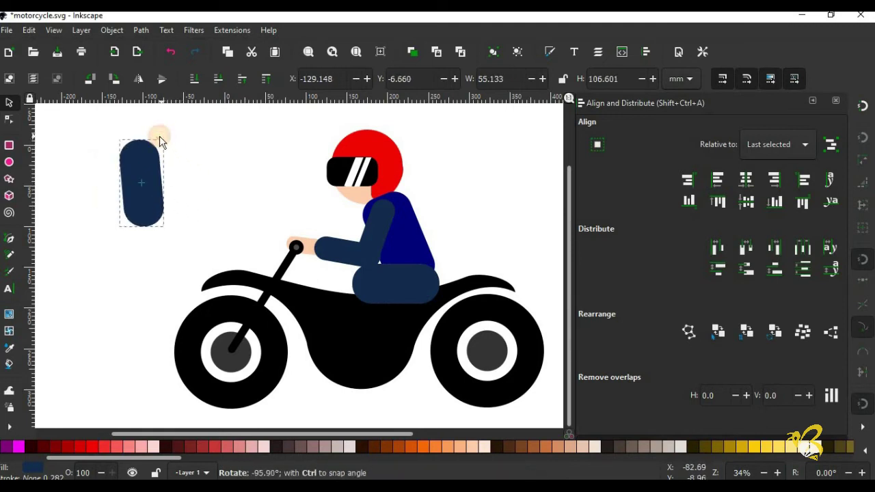
{"action": "left_click_drag", "start_coordinate": [193, 202], "coordinate": [357, 289]}
Draw a dark-blue rectangle, reduce its corner rounding, convert it to a path, and taper its bottom-left.
{"action": "left_click", "coordinate": [8, 147]}
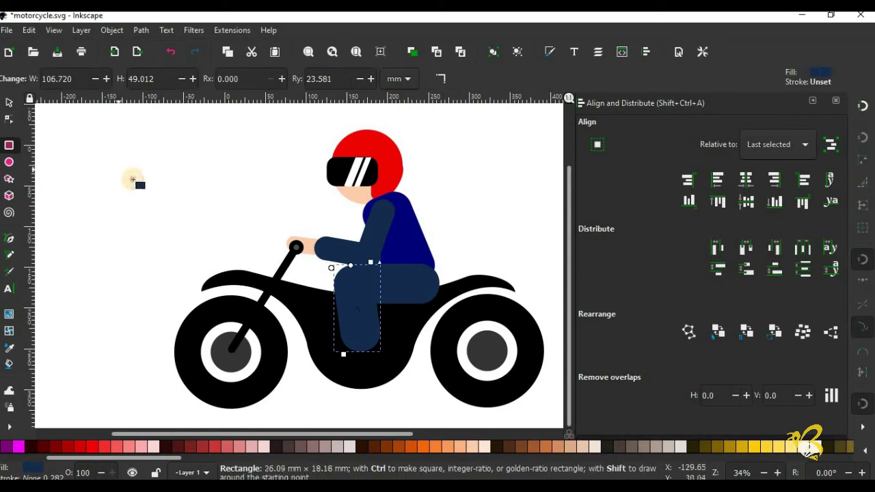
{"action": "left_click_drag", "start_coordinate": [97, 155], "coordinate": [143, 213]}
{"action": "left_click", "coordinate": [11, 120]}
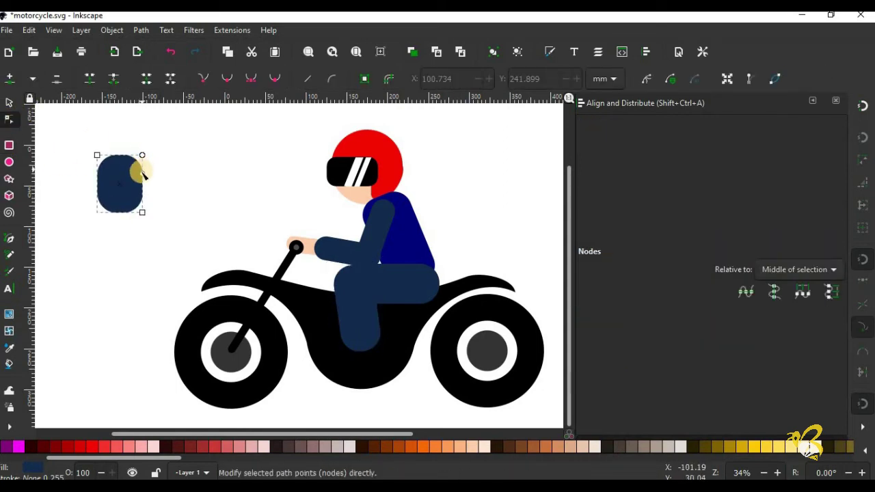
{"action": "left_click_drag", "start_coordinate": [142, 174], "coordinate": [142, 163]}
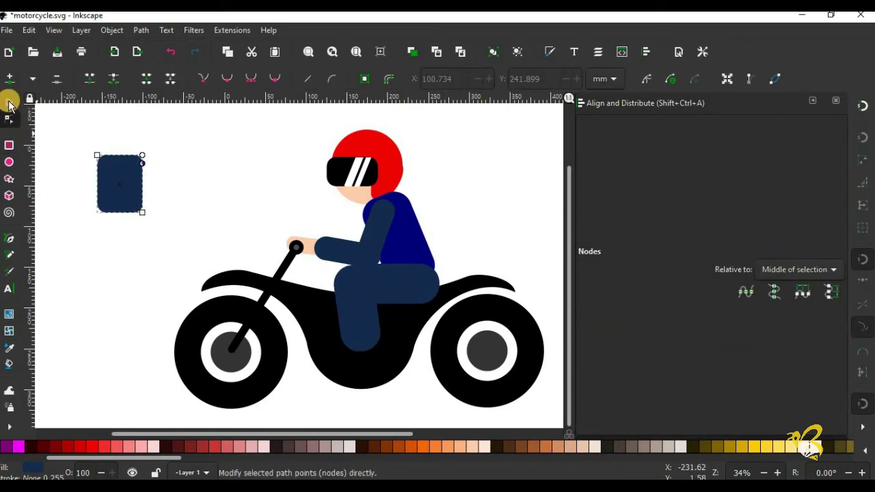
{"action": "left_click", "coordinate": [9, 104]}
{"action": "left_click", "coordinate": [140, 30]}
{"action": "left_click", "coordinate": [185, 43]}
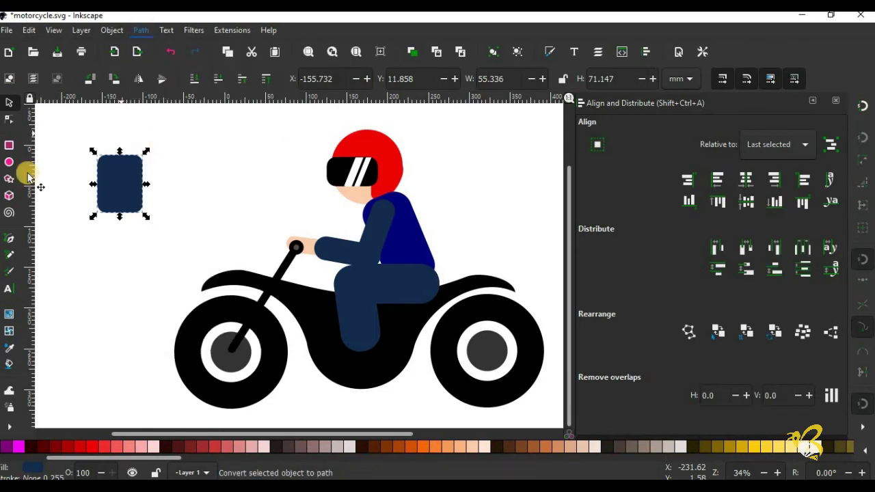
{"action": "left_click", "coordinate": [9, 121]}
{"action": "left_click_drag", "start_coordinate": [107, 210], "coordinate": [108, 215]}
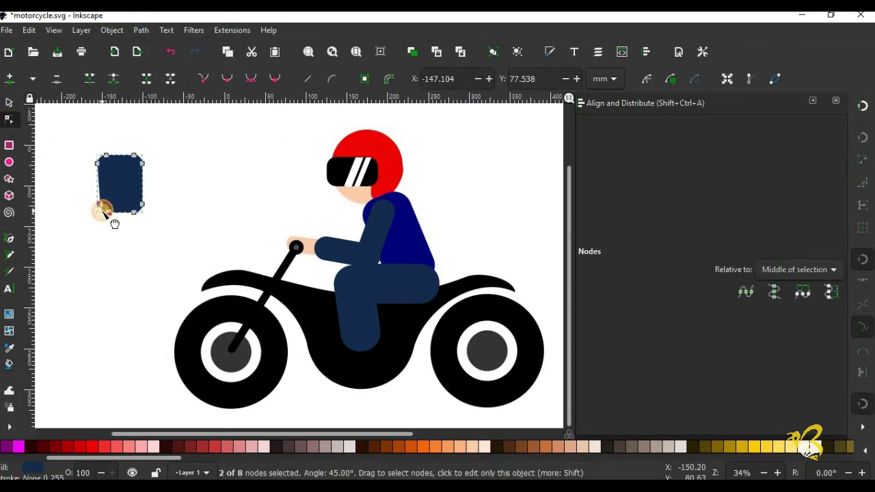
Add a horizontal foot shape, convert it to a path, and draw a 91.7 × 13.4 mm sole strip beneath.
{"action": "left_click", "coordinate": [9, 145]}
{"action": "left_click_drag", "start_coordinate": [66, 193], "coordinate": [142, 220]}
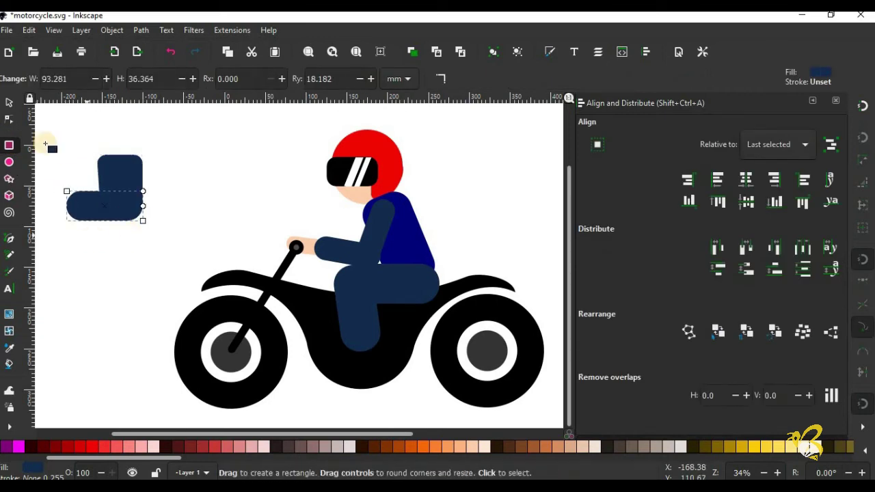
{"action": "left_click", "coordinate": [8, 119]}
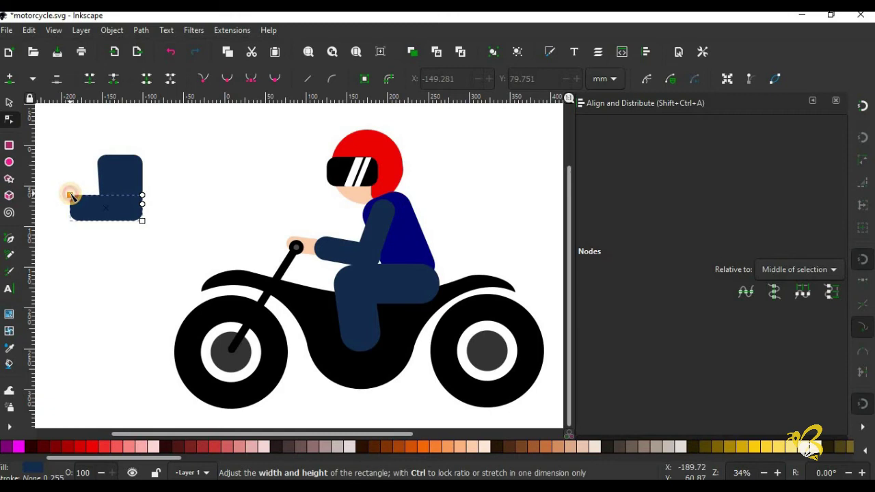
{"action": "left_click", "coordinate": [140, 30]}
{"action": "left_click", "coordinate": [164, 43]}
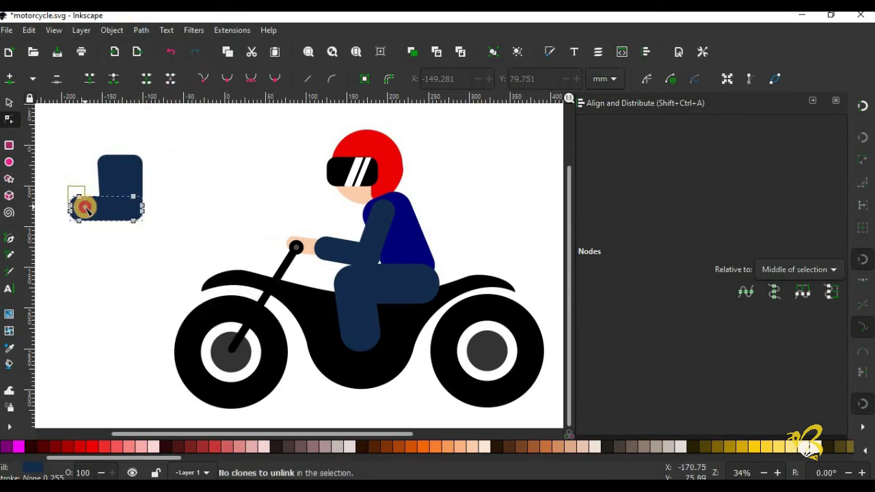
{"action": "left_click_drag", "start_coordinate": [84, 206], "coordinate": [85, 207]}
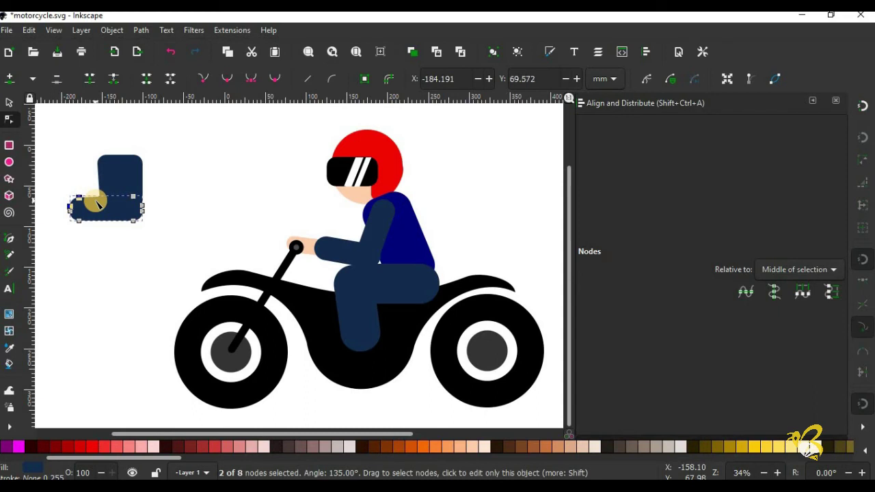
{"action": "left_click", "coordinate": [59, 159]}
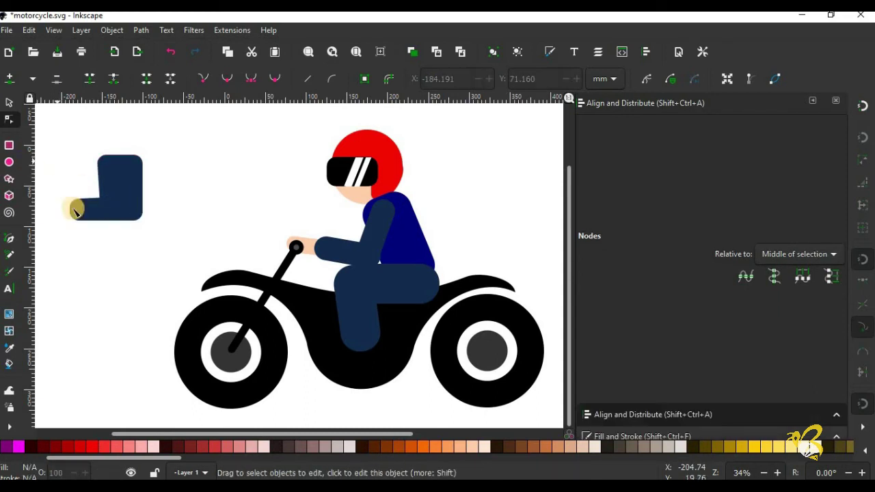
{"action": "key", "text": "r"}
{"action": "left_click_drag", "start_coordinate": [70, 212], "coordinate": [142, 226]}
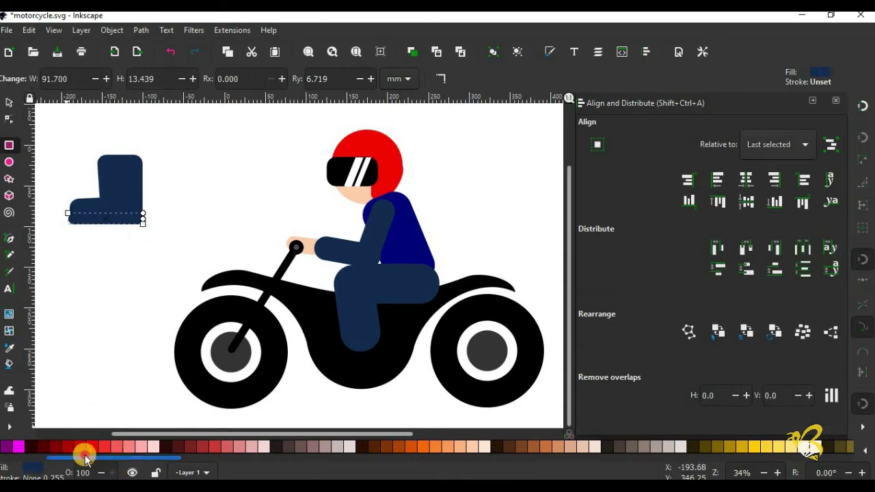
Fill the sole 40% Gray, group it with the boot, and move the group under the rider's knee.
{"action": "scroll", "coordinate": [89, 448], "scroll_direction": "left", "scroll_amount": 3}
{"action": "left_click", "coordinate": [89, 442]}
{"action": "left_click", "coordinate": [9, 102]}
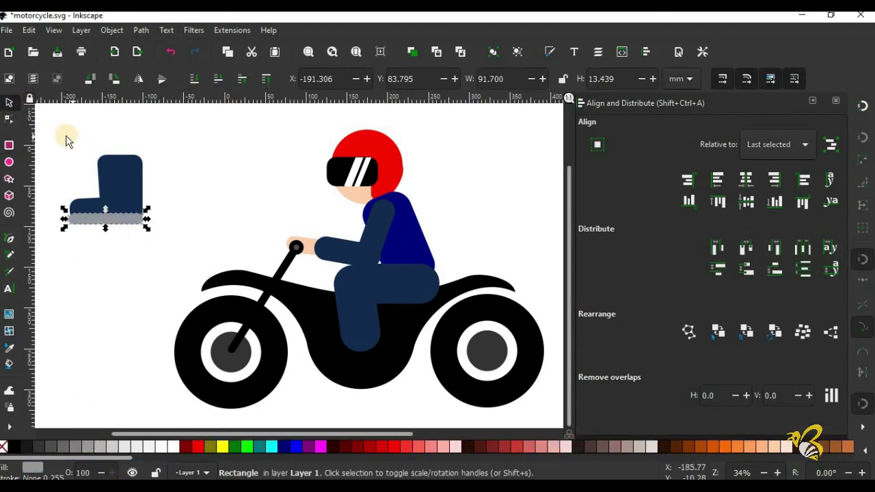
{"action": "left_click_drag", "start_coordinate": [64, 137], "coordinate": [169, 252]}
{"action": "key", "text": "ctrl+g"}
{"action": "left_click_drag", "start_coordinate": [132, 192], "coordinate": [367, 331]}
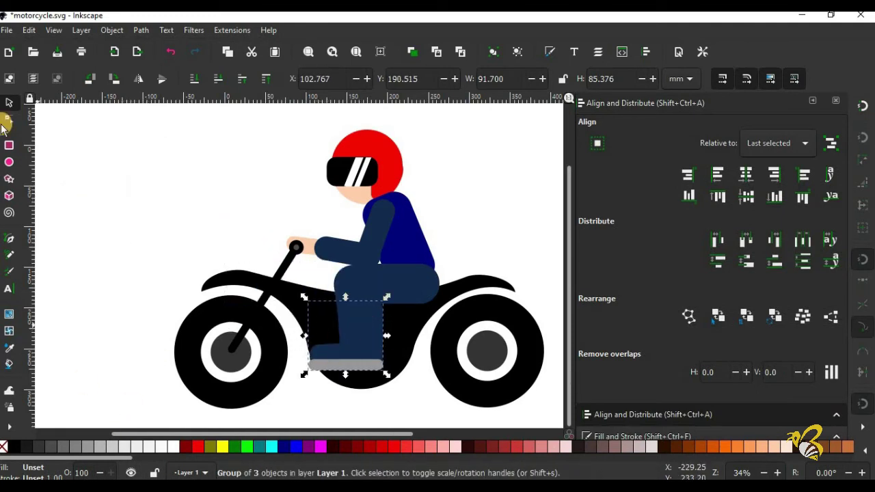
Inside the boot group, recolour the shin and boot shapes to a light grey swatch.
{"action": "left_click", "coordinate": [9, 119]}
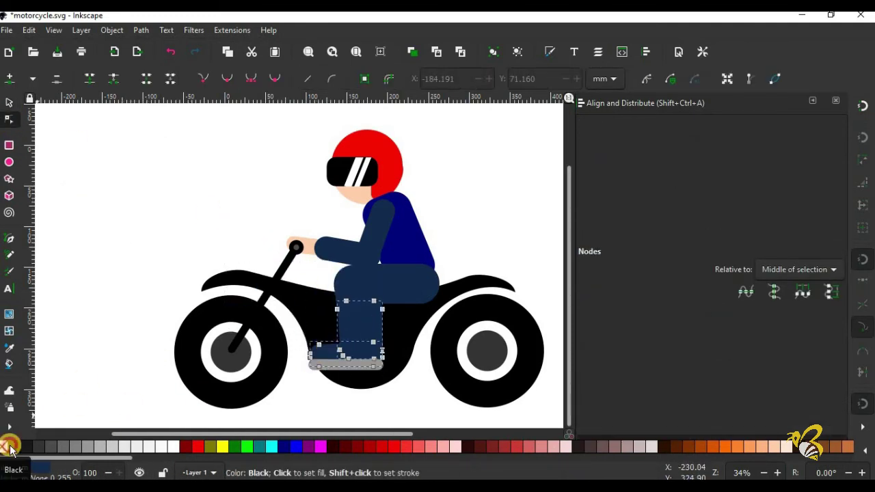
{"action": "left_click", "coordinate": [9, 102]}
{"action": "left_click", "coordinate": [357, 306]}
{"action": "left_click", "coordinate": [363, 308]}
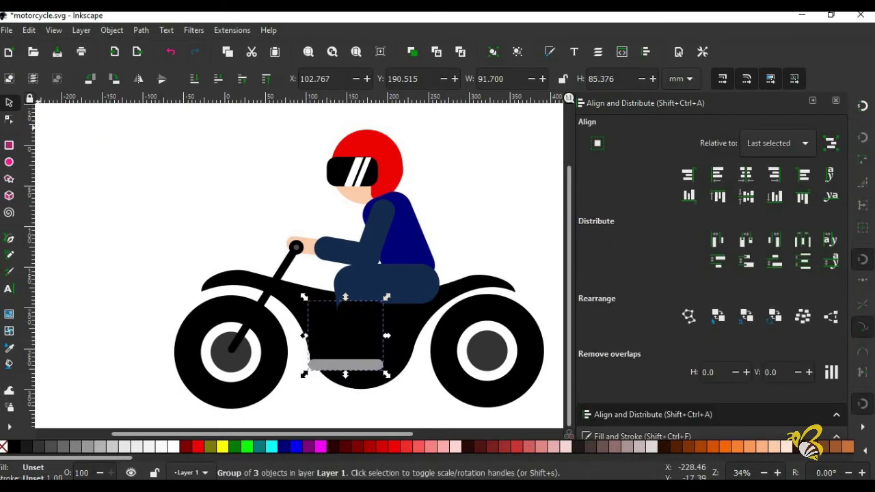
{"action": "double_click", "coordinate": [325, 344]}
{"action": "left_click", "coordinate": [335, 335]}
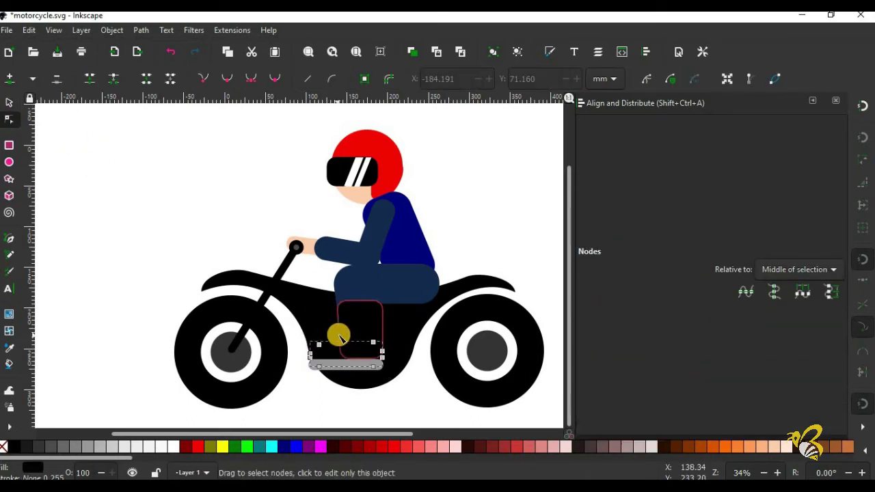
{"action": "left_click", "coordinate": [39, 446]}
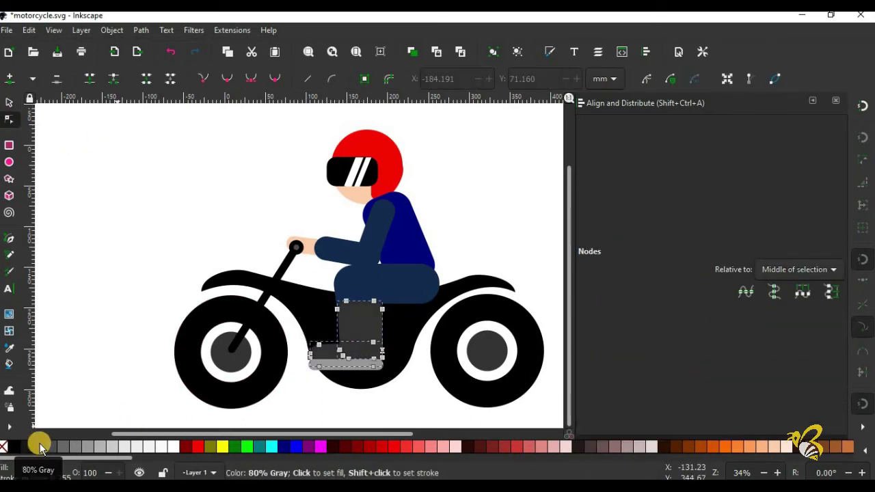
{"action": "left_click", "coordinate": [26, 447]}
{"action": "left_click", "coordinate": [51, 447]}
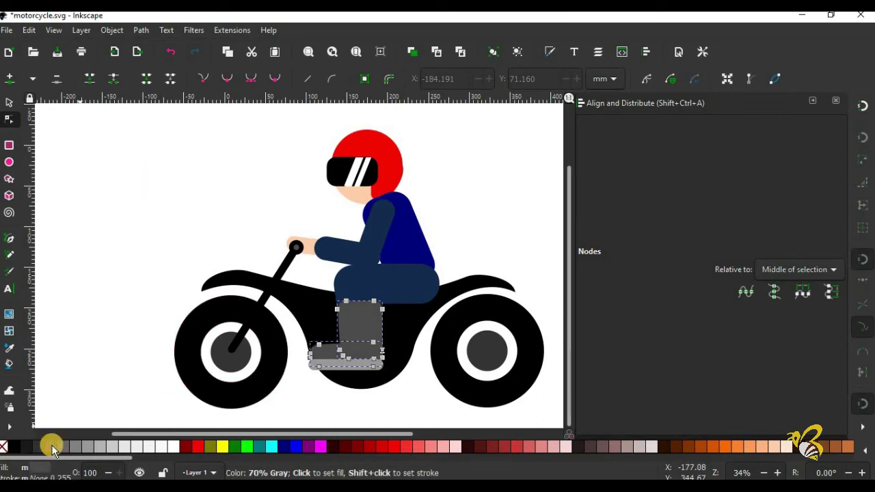
Narrow, shorten and tilt the boot group, then draw a small 20.6 mm circle footpeg below it.
{"action": "left_click", "coordinate": [11, 102]}
{"action": "left_click", "coordinate": [164, 239]}
{"action": "left_click", "coordinate": [357, 312]}
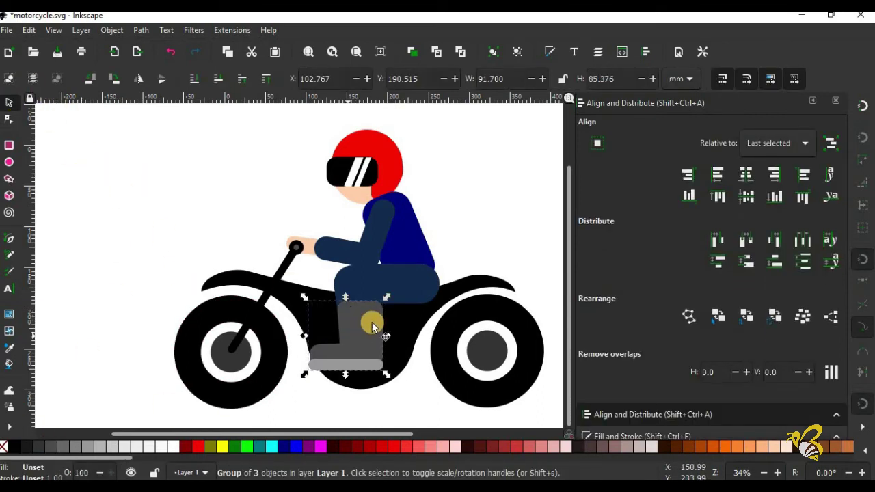
{"action": "left_click_drag", "start_coordinate": [303, 335], "coordinate": [311, 336]}
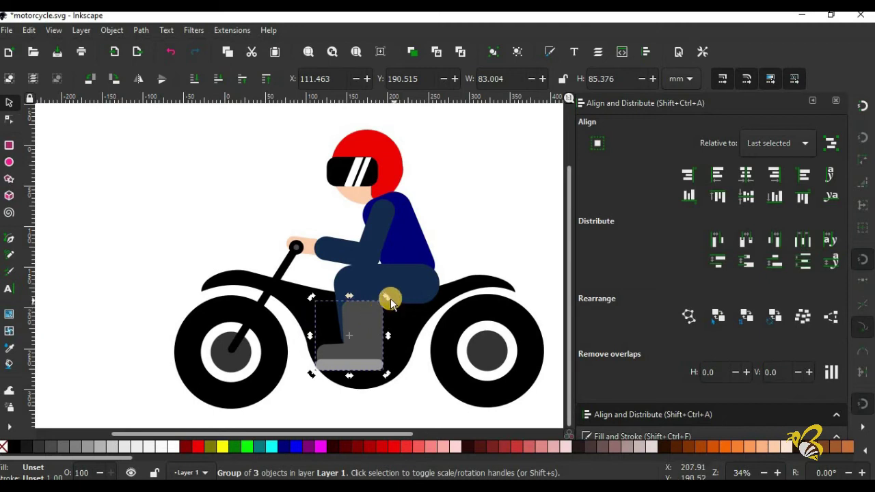
{"action": "mouse_move", "coordinate": [349, 297]}
{"action": "left_mouse_down"}
{"action": "mouse_move", "coordinate": [348, 308]}
{"action": "mouse_move", "coordinate": [384, 309]}
{"action": "left_mouse_up"}
{"action": "left_click", "coordinate": [381, 312]}
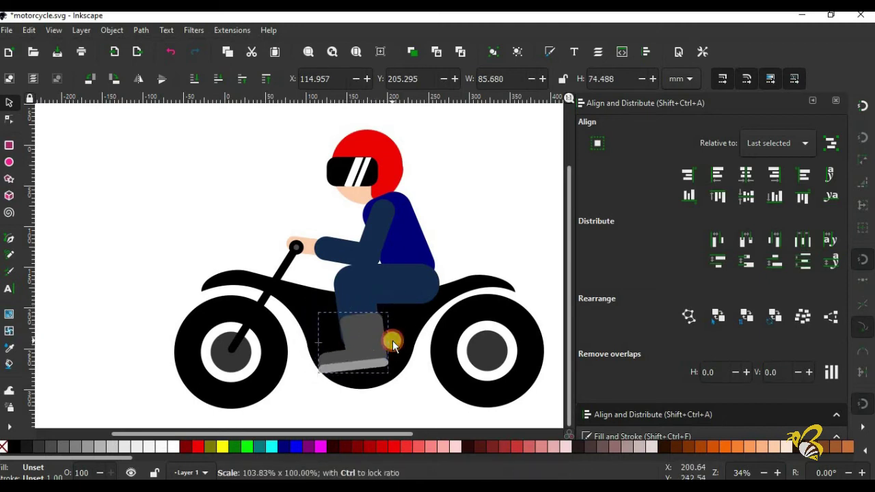
{"action": "left_click_drag", "start_coordinate": [369, 342], "coordinate": [367, 340]}
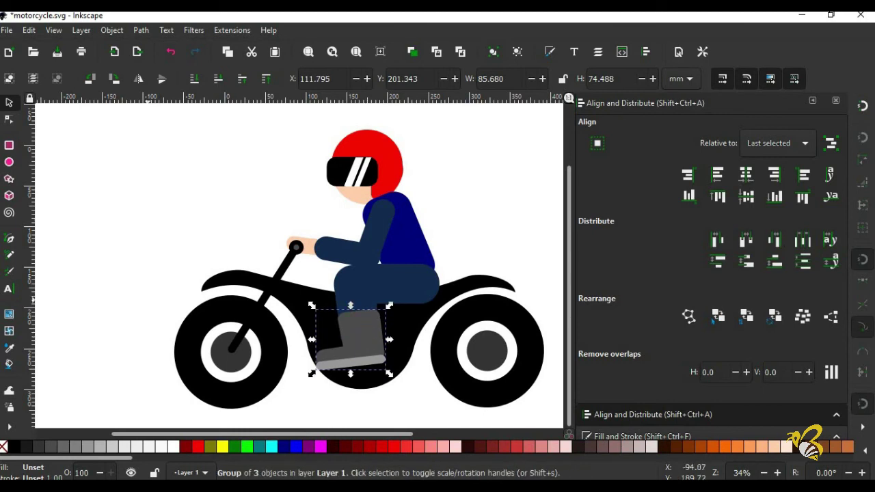
{"action": "key", "text": "e"}
{"action": "left_click_drag", "start_coordinate": [114, 216], "coordinate": [360, 376]}
Place the peg circle under the boot and make a copy of the front fork rod near the leg.
{"action": "key", "text": "s"}
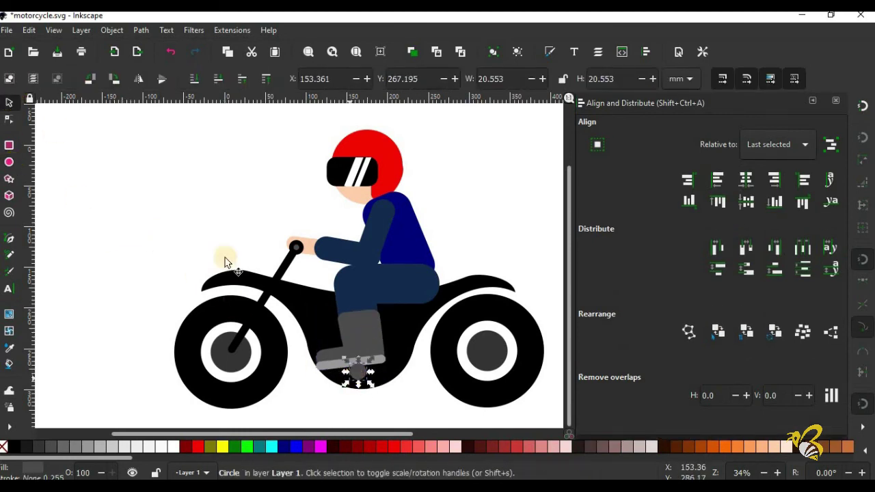
{"action": "left_click", "coordinate": [113, 234]}
{"action": "key", "text": "ctrl+shift+f"}
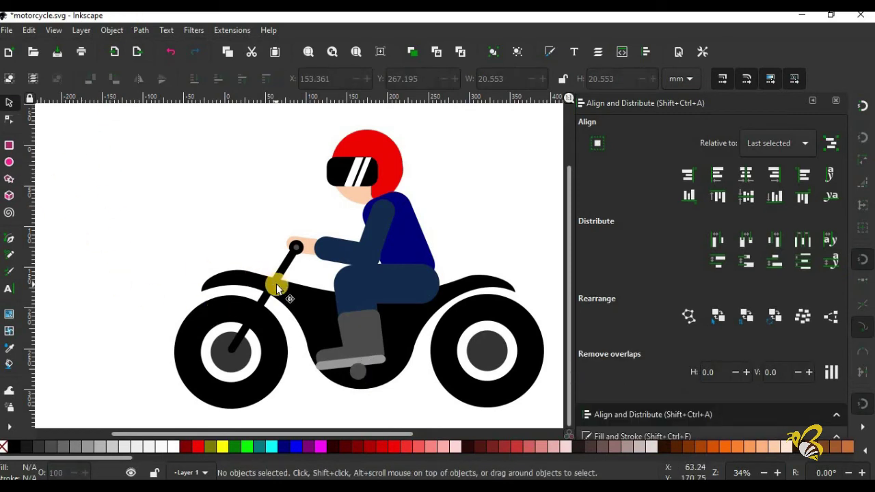
{"action": "left_click", "coordinate": [276, 284], "text": "ctrl"}
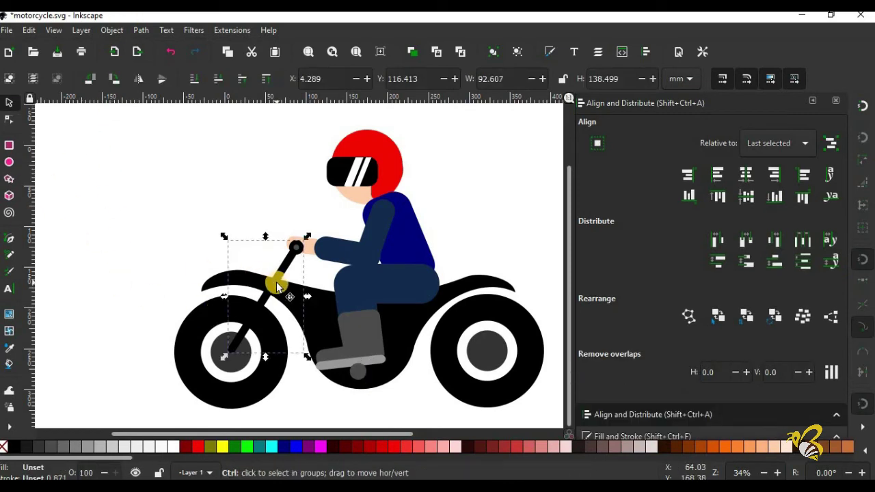
{"action": "mouse_move", "coordinate": [276, 284]}
{"action": "left_mouse_down"}
{"action": "mouse_move", "coordinate": [391, 324]}
{"action": "mouse_move", "coordinate": [165, 251]}
{"action": "left_mouse_up"}
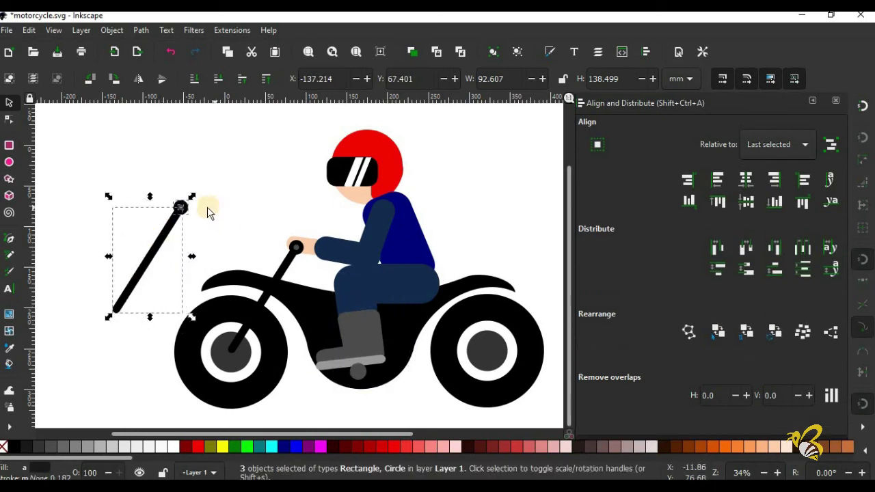
{"action": "left_click", "coordinate": [208, 213]}
{"action": "mouse_move", "coordinate": [229, 176]}
{"action": "left_mouse_down"}
{"action": "mouse_move", "coordinate": [170, 224]}
{"action": "mouse_move", "coordinate": [196, 226]}
{"action": "mouse_move", "coordinate": [195, 250]}
{"action": "mouse_move", "coordinate": [407, 330]}
{"action": "mouse_move", "coordinate": [479, 348]}
{"action": "mouse_move", "coordinate": [480, 392]}
{"action": "mouse_move", "coordinate": [456, 380]}
{"action": "mouse_move", "coordinate": [494, 267]}
{"action": "left_mouse_up"}
{"action": "left_click", "coordinate": [176, 228]}
{"action": "left_click", "coordinate": [174, 231]}
Stand the copied rod above the rear fender, shorten it, and angle it toward the rear hub.
{"action": "left_click", "coordinate": [179, 212]}
{"action": "left_click", "coordinate": [474, 355]}
{"action": "left_click", "coordinate": [496, 267]}
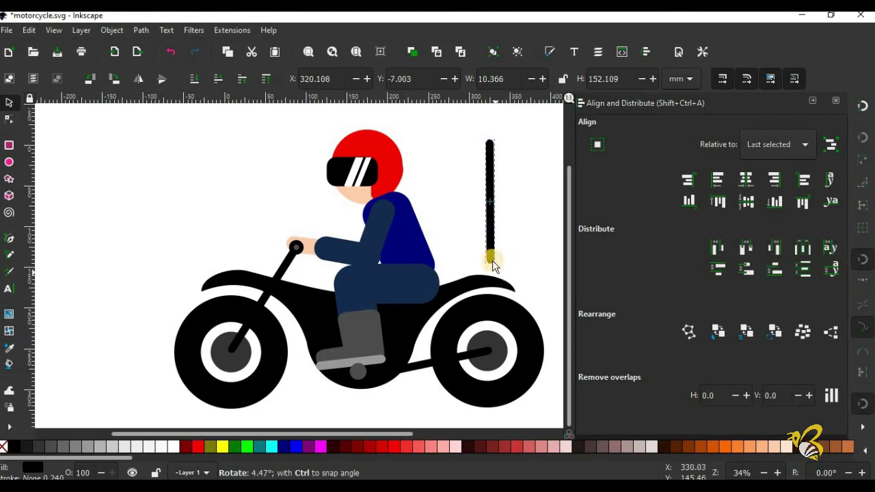
{"action": "left_click_drag", "start_coordinate": [489, 140], "coordinate": [491, 170]}
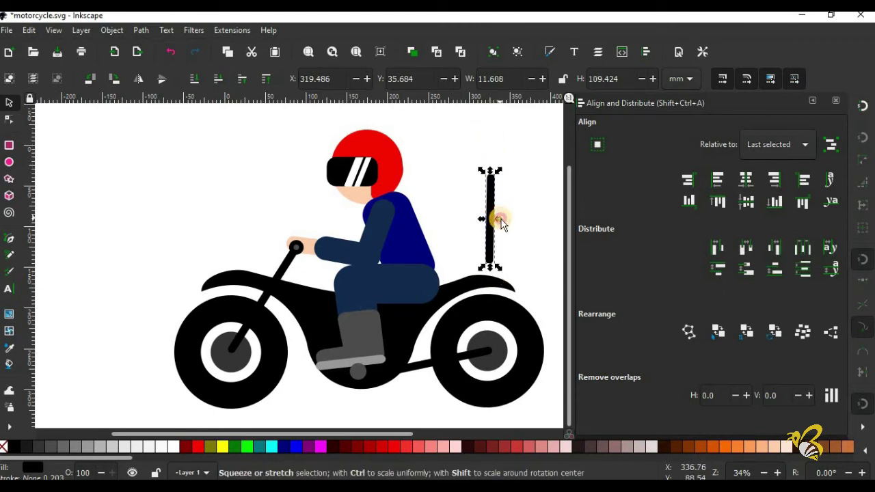
{"action": "left_click", "coordinate": [492, 231]}
{"action": "mouse_move", "coordinate": [499, 269]}
{"action": "left_mouse_down"}
{"action": "mouse_move", "coordinate": [526, 239]}
{"action": "mouse_move", "coordinate": [475, 345]}
{"action": "left_mouse_up"}
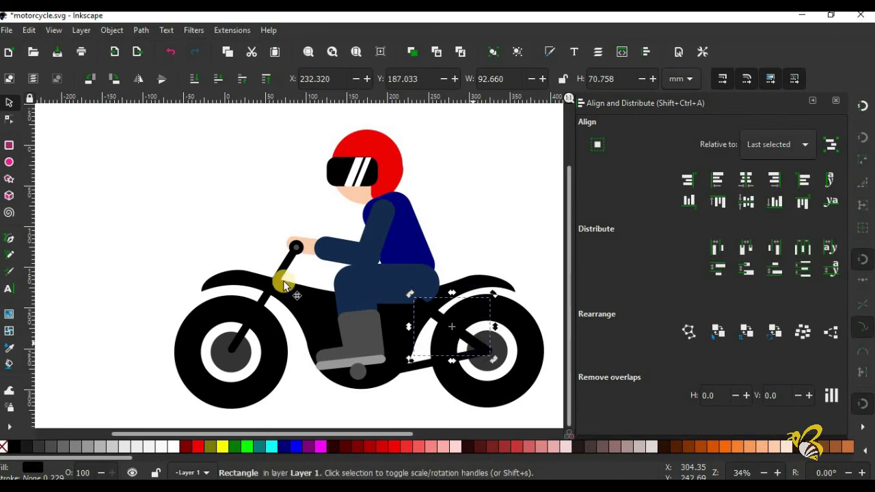
Shrink the rear rod and shift it onto the wheel hub, then draw a small grey rectangle at top-left.
{"action": "left_click", "coordinate": [157, 180]}
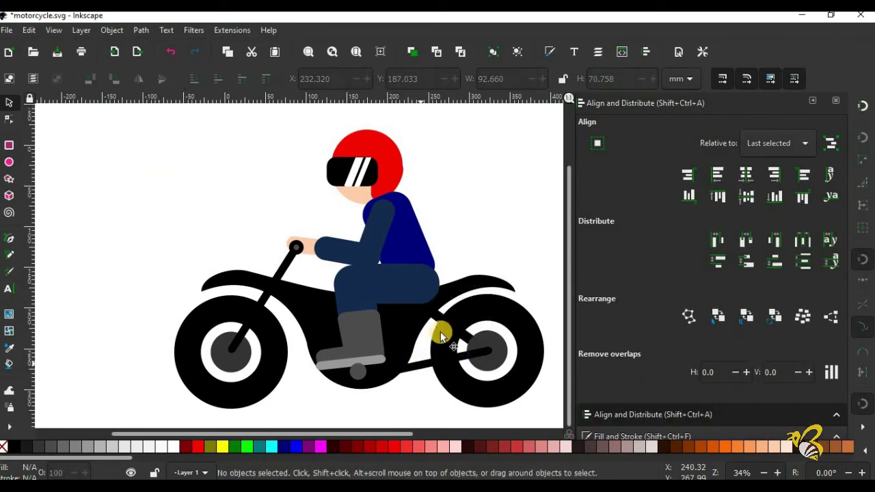
{"action": "left_click", "coordinate": [420, 303]}
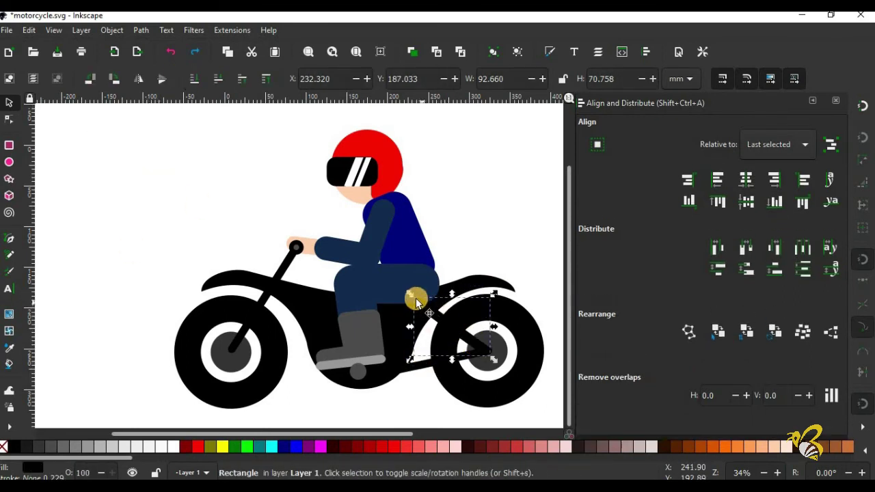
{"action": "left_click_drag", "start_coordinate": [413, 296], "coordinate": [417, 304]}
{"action": "left_click", "coordinate": [485, 199]}
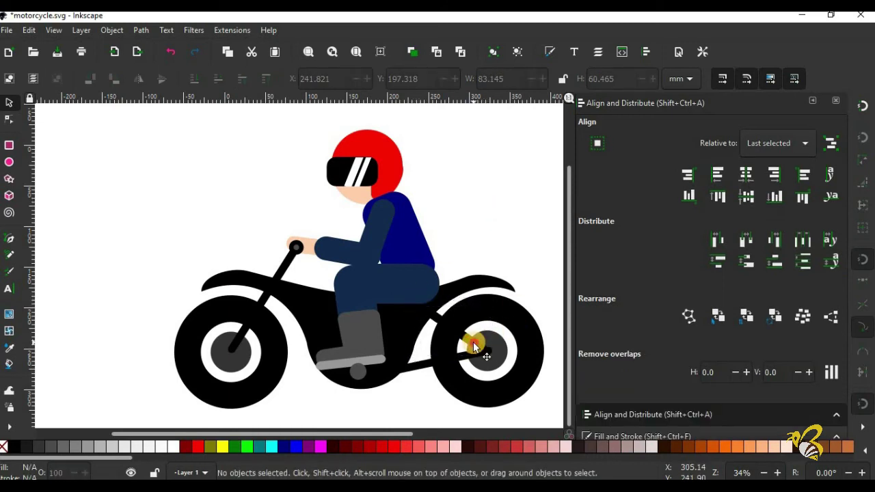
{"action": "left_click_drag", "start_coordinate": [475, 341], "coordinate": [480, 343]}
{"action": "left_click", "coordinate": [495, 198]}
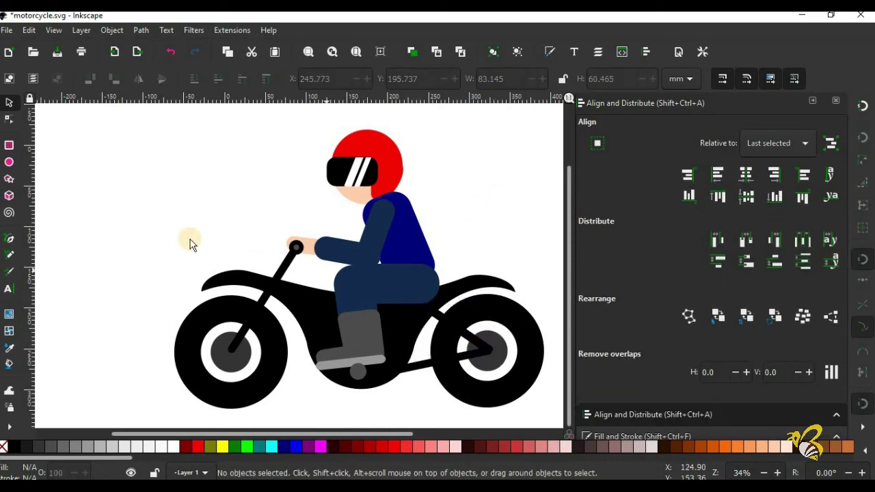
{"action": "left_click", "coordinate": [8, 146]}
{"action": "left_click_drag", "start_coordinate": [79, 160], "coordinate": [103, 189]}
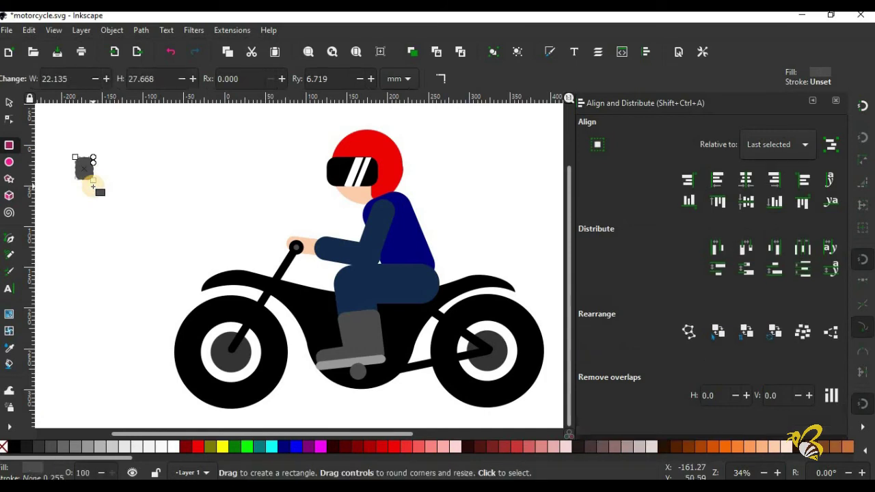
Draw a grey circle and an overlapping rectangle, then subtract them to leave a half-circle.
{"action": "left_click_drag", "start_coordinate": [102, 158], "coordinate": [154, 212]}
{"action": "key", "text": "r"}
{"action": "left_click_drag", "start_coordinate": [88, 139], "coordinate": [127, 216]}
{"action": "left_click", "coordinate": [9, 102]}
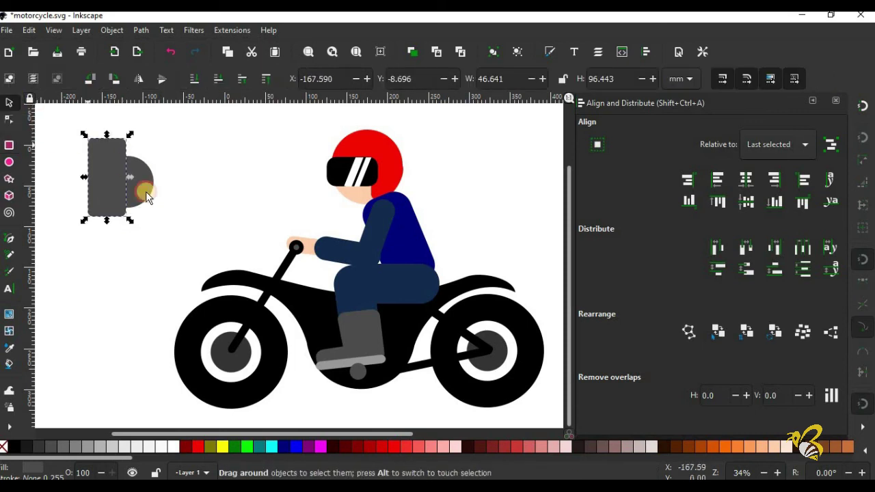
{"action": "left_click_drag", "start_coordinate": [65, 236], "coordinate": [168, 141]}
{"action": "left_click", "coordinate": [142, 30]}
{"action": "left_click", "coordinate": [152, 43]}
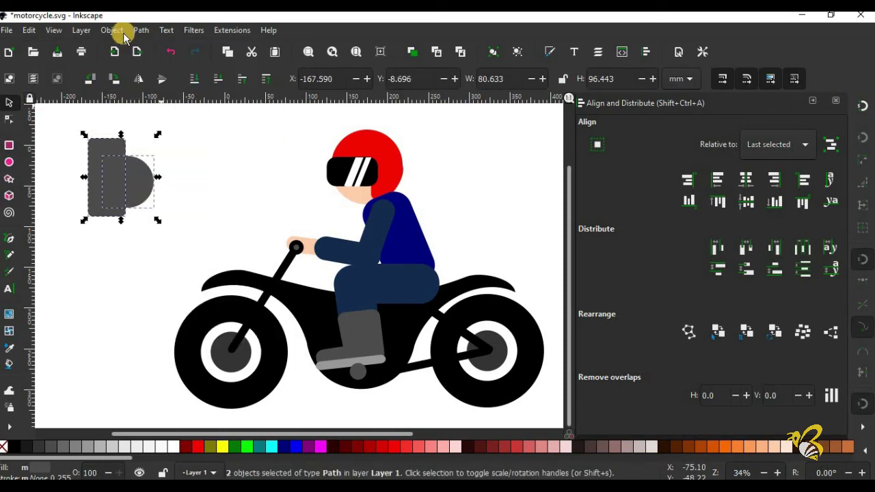
{"action": "left_click", "coordinate": [113, 30]}
{"action": "left_click", "coordinate": [156, 103]}
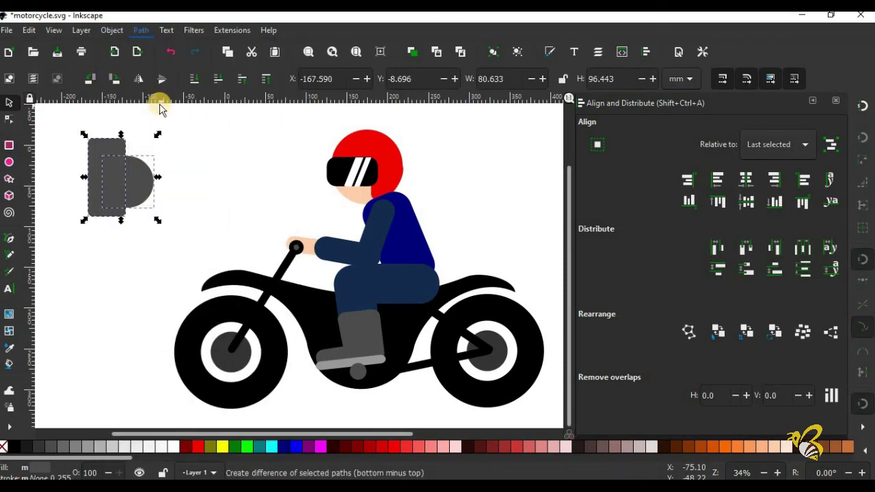
Resize the half-circle headlight into place at the fork top and adjust a bike body node.
{"action": "left_click", "coordinate": [11, 102]}
{"action": "mouse_move", "coordinate": [158, 185]}
{"action": "left_mouse_down"}
{"action": "mouse_move", "coordinate": [278, 260]}
{"action": "mouse_move", "coordinate": [238, 292]}
{"action": "left_mouse_up"}
{"action": "left_click", "coordinate": [9, 120]}
{"action": "left_click", "coordinate": [211, 267]}
{"action": "left_click", "coordinate": [231, 352]}
Select the whole three-part front fork group and resize it.
{"action": "left_click", "coordinate": [9, 102]}
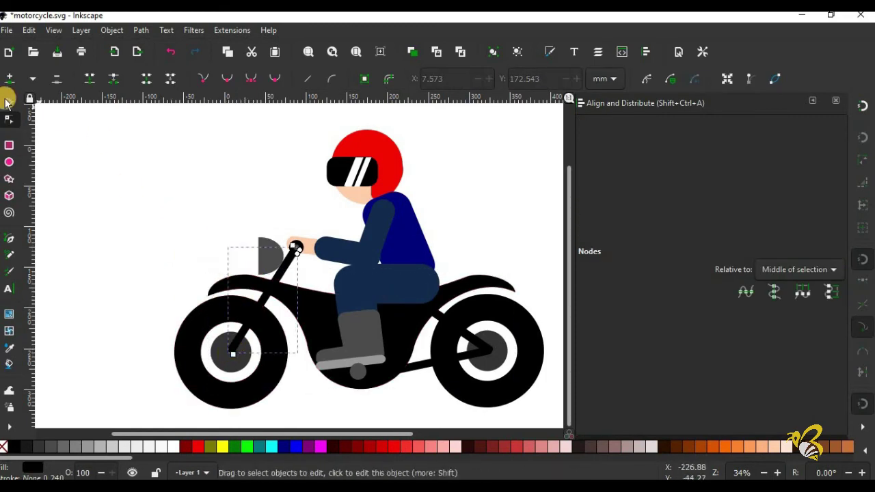
{"action": "left_click_drag", "start_coordinate": [224, 353], "coordinate": [228, 359]}
{"action": "left_click", "coordinate": [228, 351], "text": "ctrl"}
{"action": "left_click", "coordinate": [275, 277], "text": "ctrl"}
{"action": "left_click", "coordinate": [275, 277]}
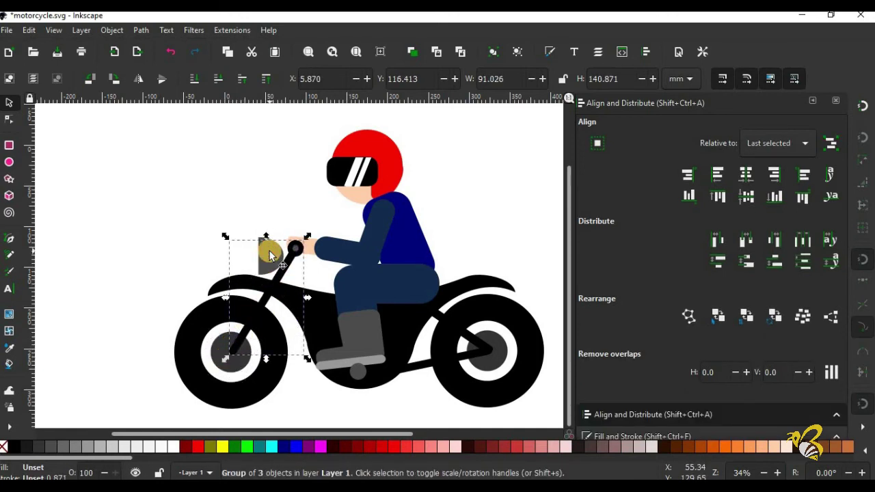
{"action": "left_click_drag", "start_coordinate": [262, 250], "coordinate": [272, 254]}
Fill the headlight black, select the body's front corner node, and draw a 39.5 mm circle at top-left.
{"action": "left_click", "coordinate": [13, 446]}
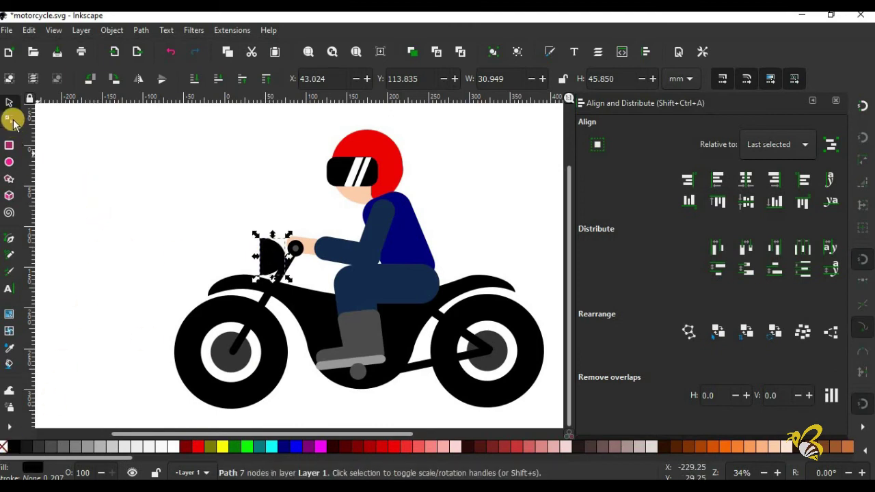
{"action": "left_click", "coordinate": [12, 121]}
{"action": "left_click", "coordinate": [302, 292]}
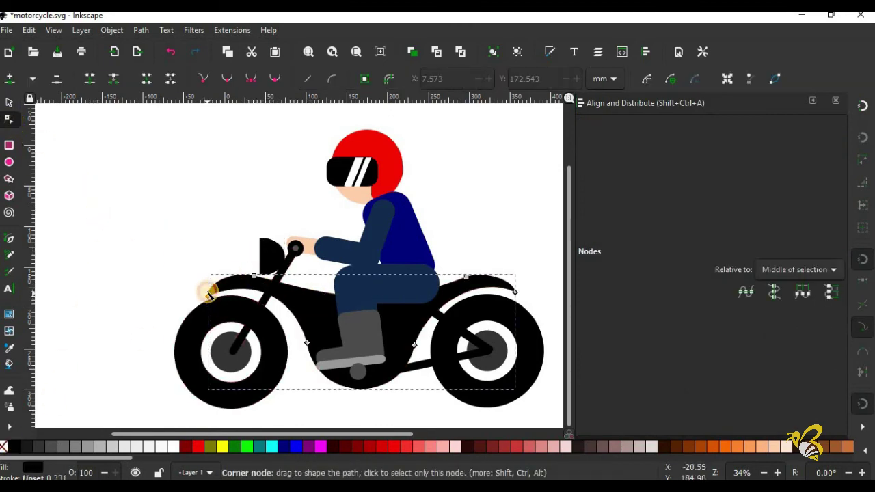
{"action": "left_click", "coordinate": [208, 292]}
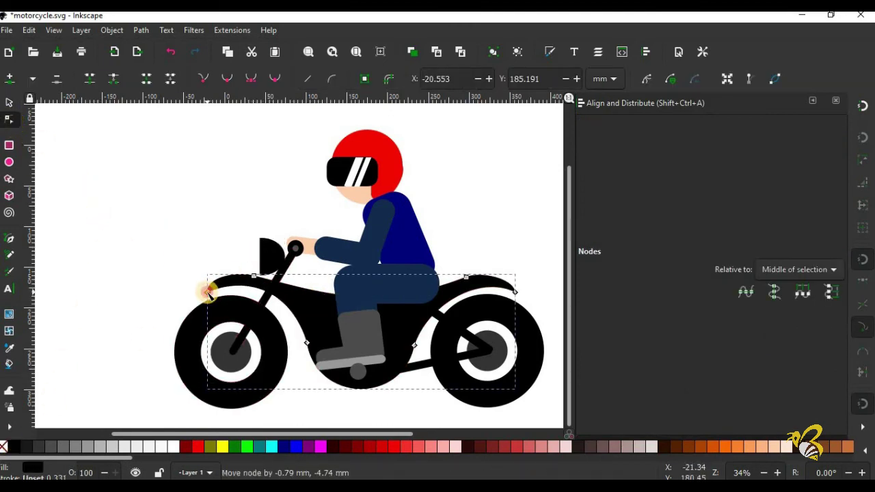
{"action": "left_click", "coordinate": [9, 162]}
{"action": "left_click_drag", "start_coordinate": [101, 182], "coordinate": [128, 217]}
Colour the small circle amber (ffd200ff), move it onto the headlight, and lower it behind the black shade.
{"action": "left_click", "coordinate": [8, 107]}
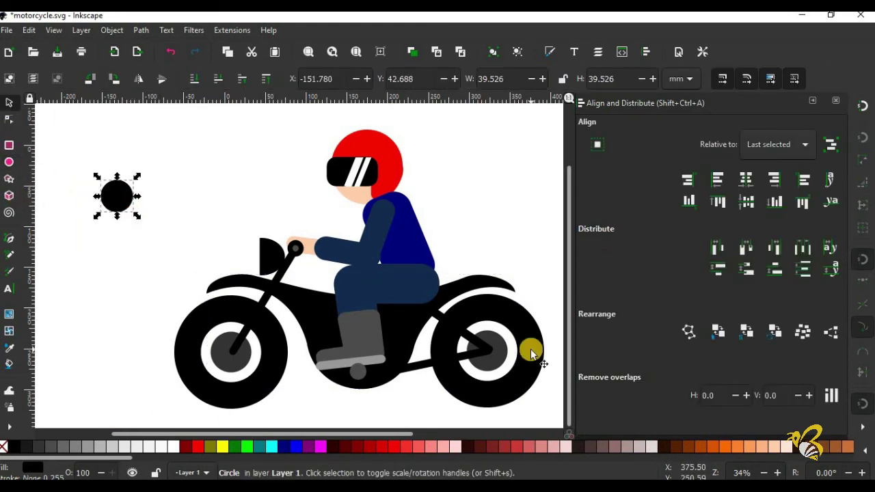
{"action": "left_click_drag", "start_coordinate": [407, 433], "coordinate": [418, 432]}
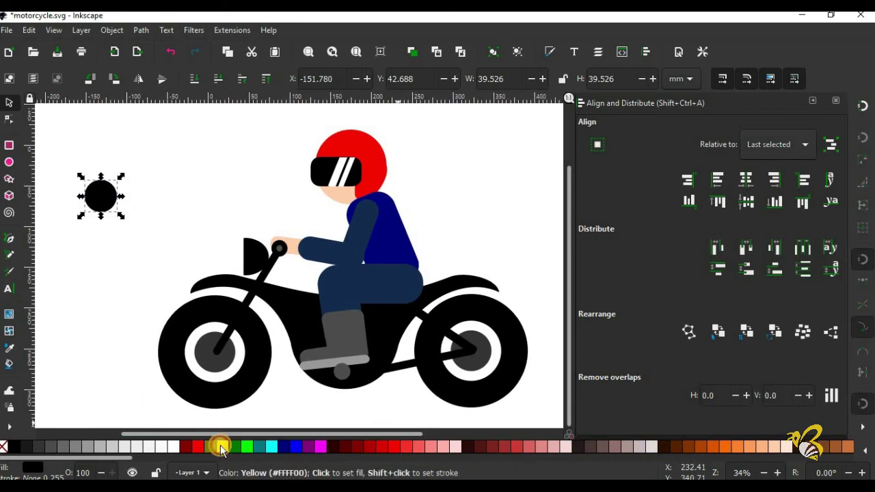
{"action": "left_click", "coordinate": [221, 446]}
{"action": "key", "text": "ctrl+shift+f"}
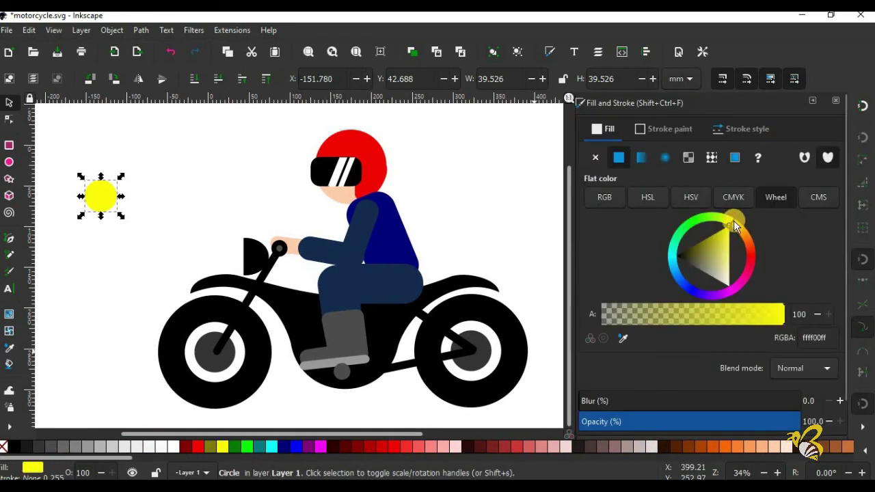
{"action": "left_click", "coordinate": [741, 231]}
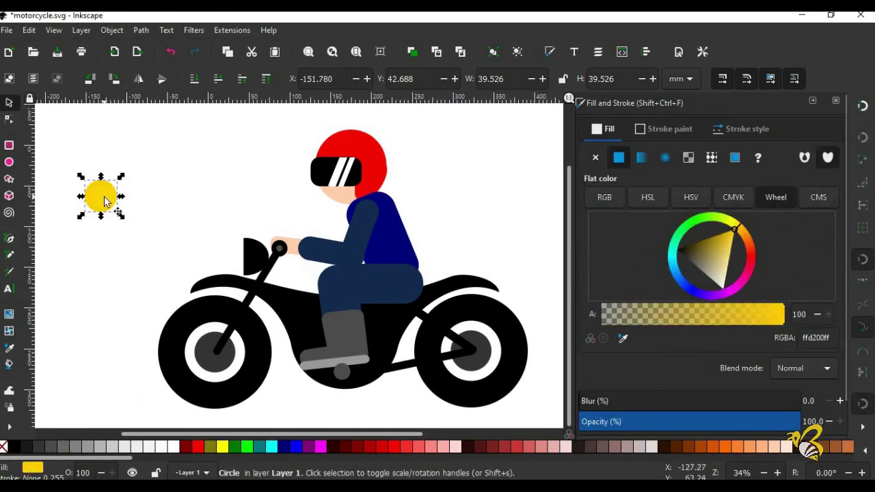
{"action": "left_click_drag", "start_coordinate": [104, 200], "coordinate": [244, 264]}
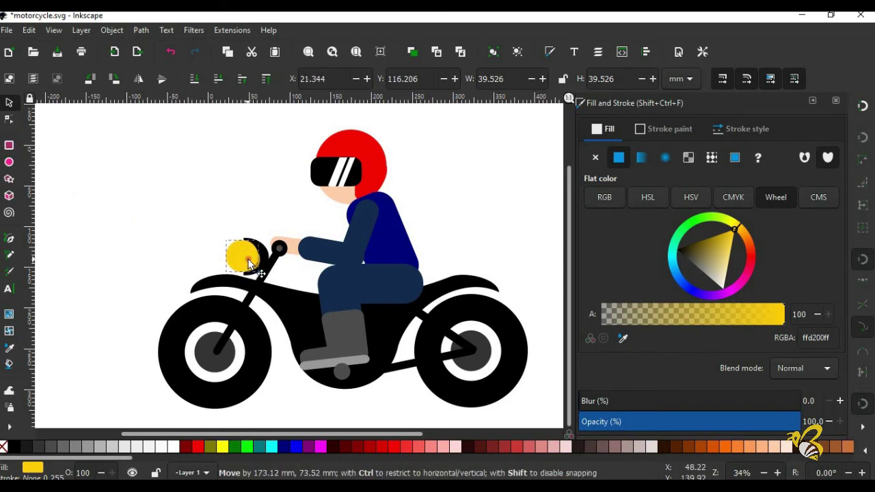
{"action": "left_click_drag", "start_coordinate": [253, 259], "coordinate": [253, 258]}
{"action": "left_click", "coordinate": [218, 78]}
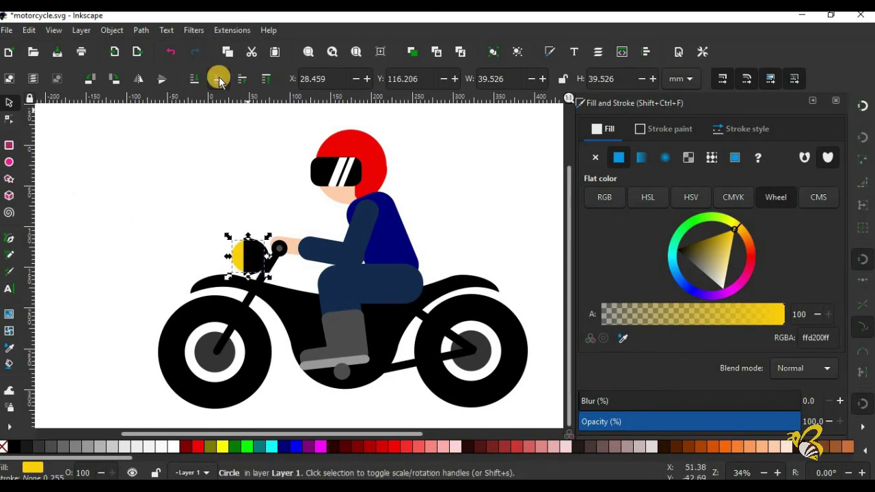
Draw a four-corner beam shape fanning left from the headlight with the Pen tool.
{"action": "left_click", "coordinate": [11, 239]}
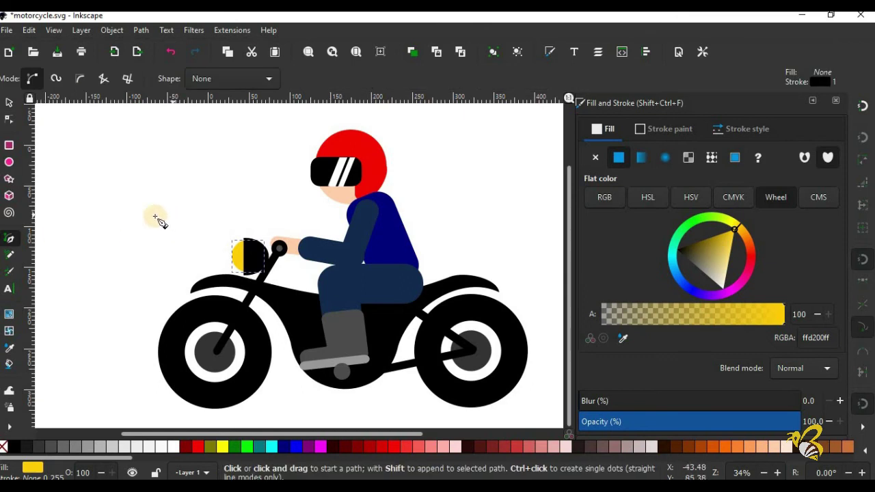
{"action": "left_click", "coordinate": [240, 238]}
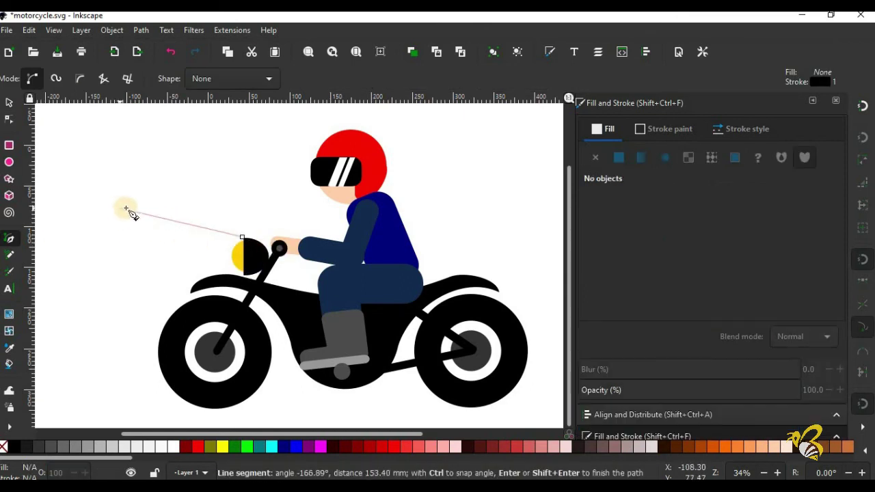
{"action": "left_click", "coordinate": [129, 207]}
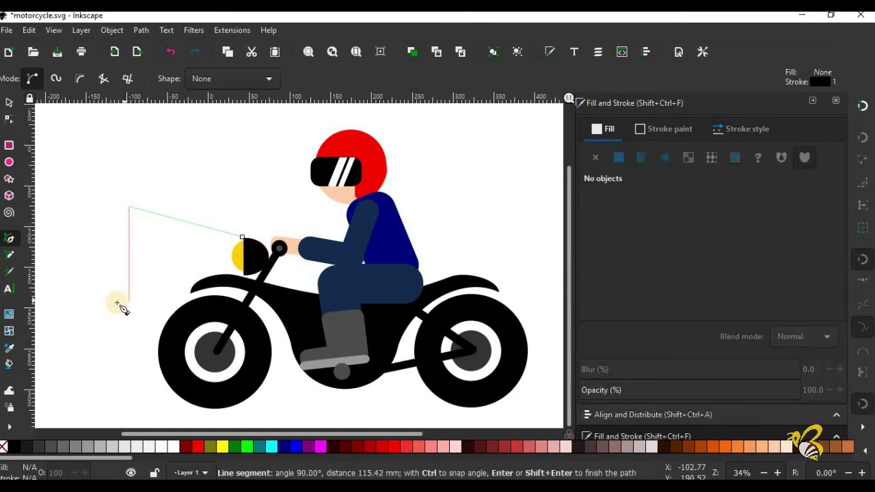
{"action": "left_click", "coordinate": [117, 305]}
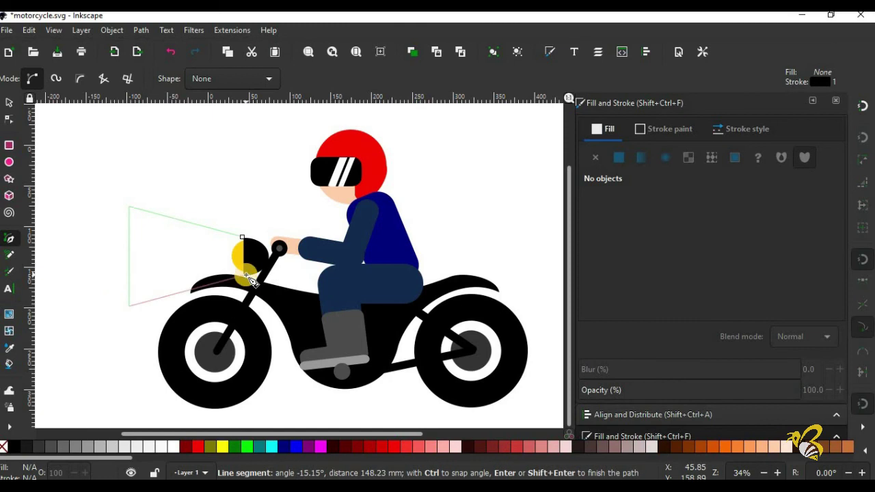
{"action": "left_click", "coordinate": [249, 279]}
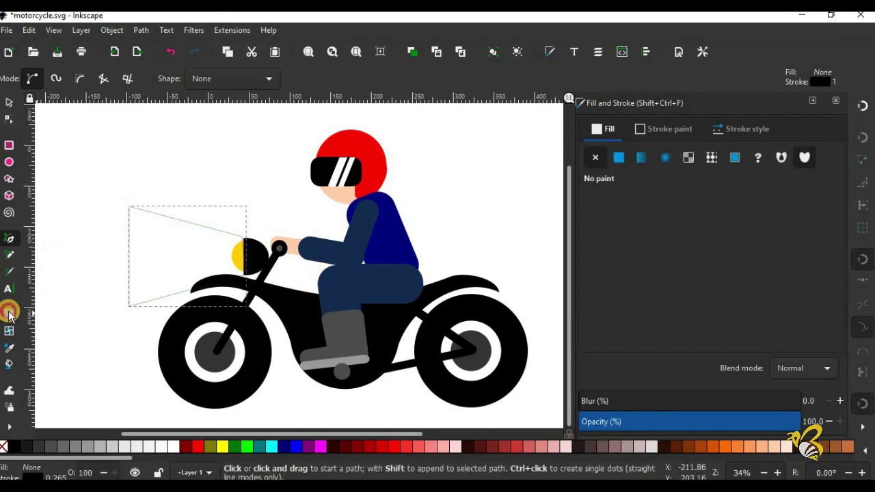
Give the beam a linear yellow gradient fading to transparent at its left end.
{"action": "left_click", "coordinate": [9, 314]}
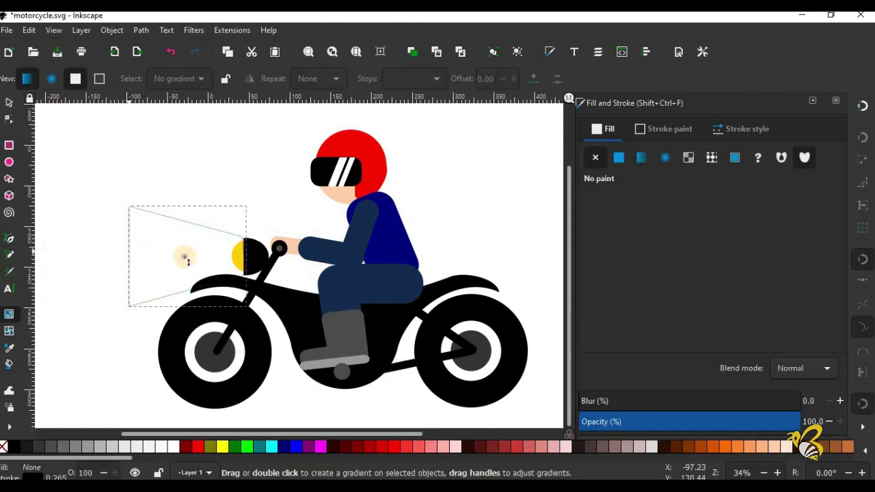
{"action": "left_click_drag", "start_coordinate": [129, 252], "coordinate": [226, 262]}
{"action": "left_click", "coordinate": [245, 257]}
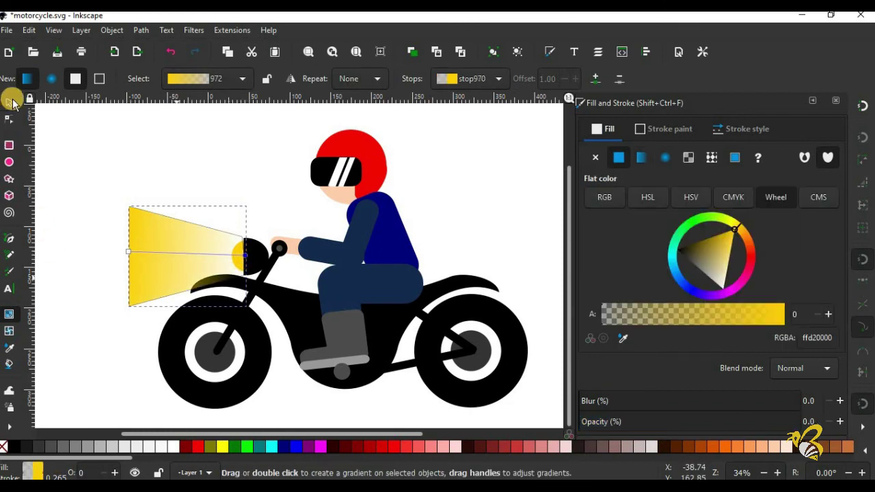
{"action": "left_click", "coordinate": [8, 119]}
{"action": "mouse_move", "coordinate": [245, 256]}
{"action": "left_mouse_down"}
{"action": "mouse_move", "coordinate": [129, 265]}
{"action": "mouse_move", "coordinate": [246, 260]}
{"action": "left_mouse_up"}
{"action": "left_click", "coordinate": [246, 258]}
{"action": "left_click", "coordinate": [129, 255]}
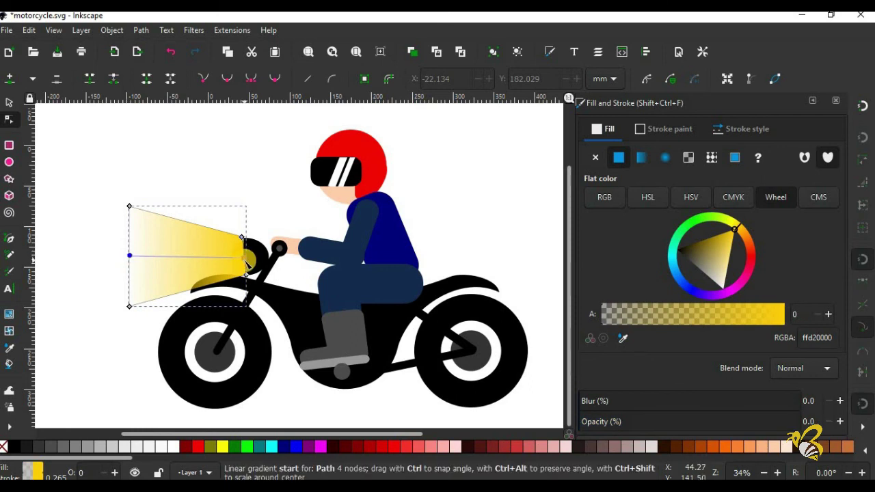
Reshape the beam by nudging its headlight corner and pulling the bottom-left corner outward.
{"action": "left_click", "coordinate": [242, 237]}
{"action": "left_click_drag", "start_coordinate": [241, 236], "coordinate": [247, 242]}
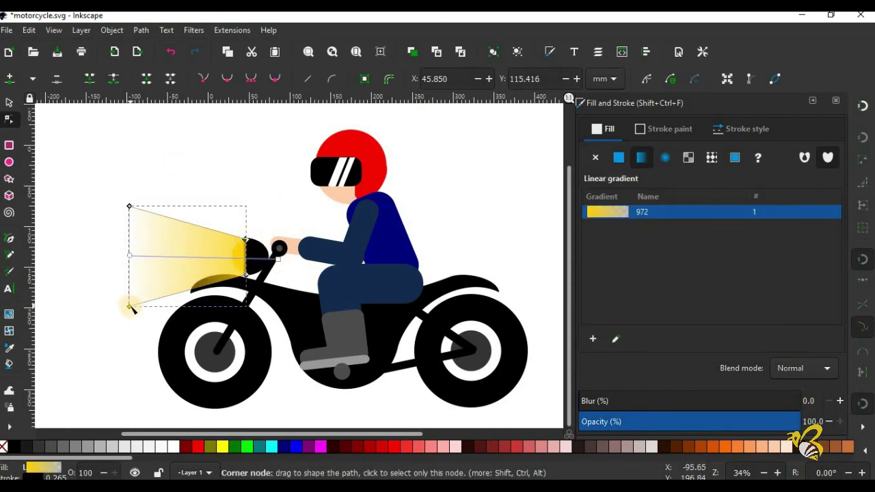
{"action": "left_click_drag", "start_coordinate": [129, 306], "coordinate": [116, 326]}
{"action": "left_click", "coordinate": [223, 179]}
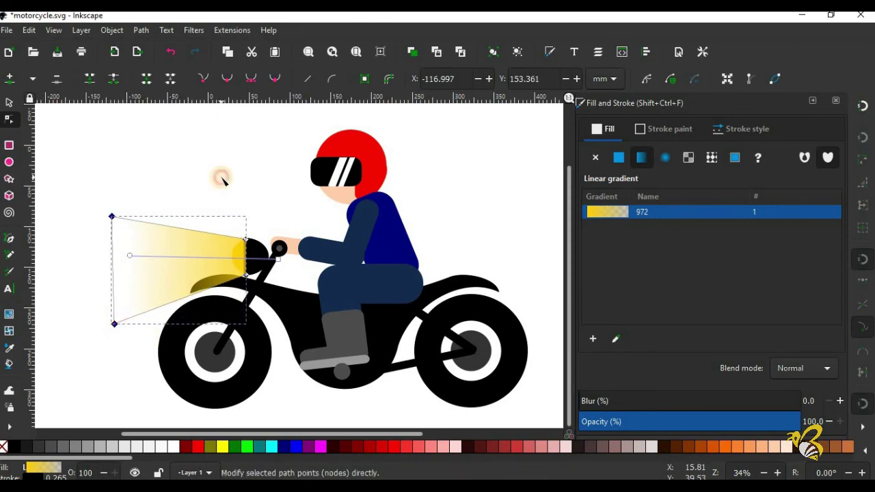
Remove the outline from the finished beam.
{"action": "left_click", "coordinate": [9, 102]}
{"action": "right_click", "coordinate": [32, 474]}
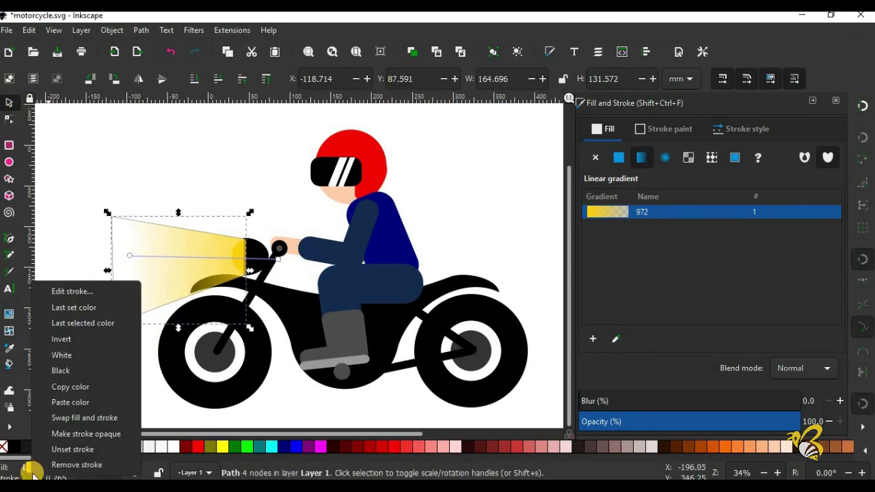
{"action": "left_click", "coordinate": [60, 465]}
{"action": "left_click", "coordinate": [74, 361]}
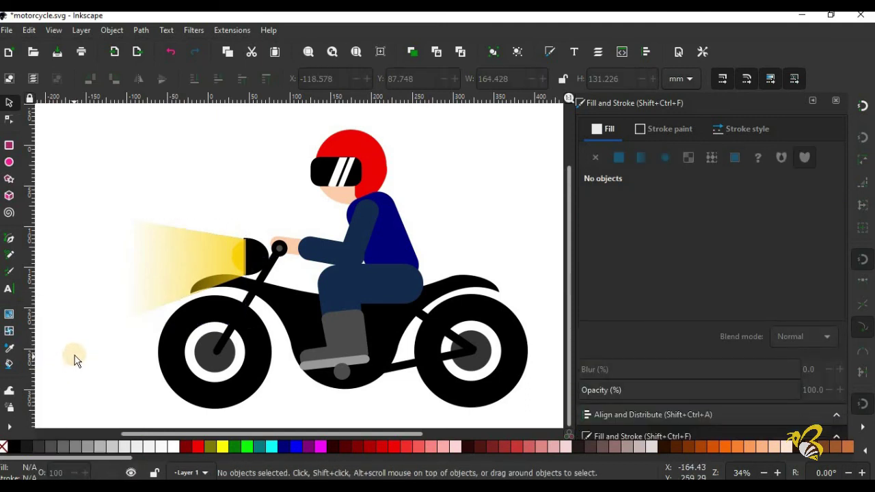
Draw a small rectangle near the top-left and fill it peach.
{"action": "key", "text": "n"}
{"action": "left_click", "coordinate": [393, 205]}
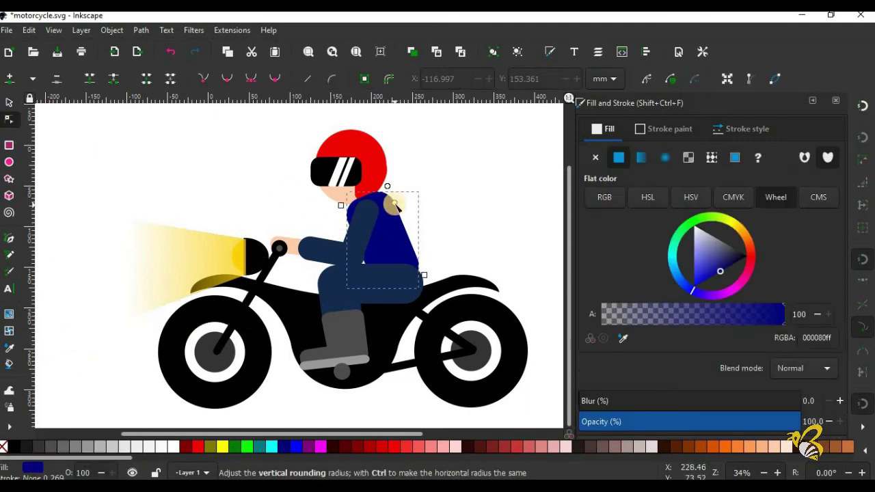
{"action": "left_click", "coordinate": [8, 125]}
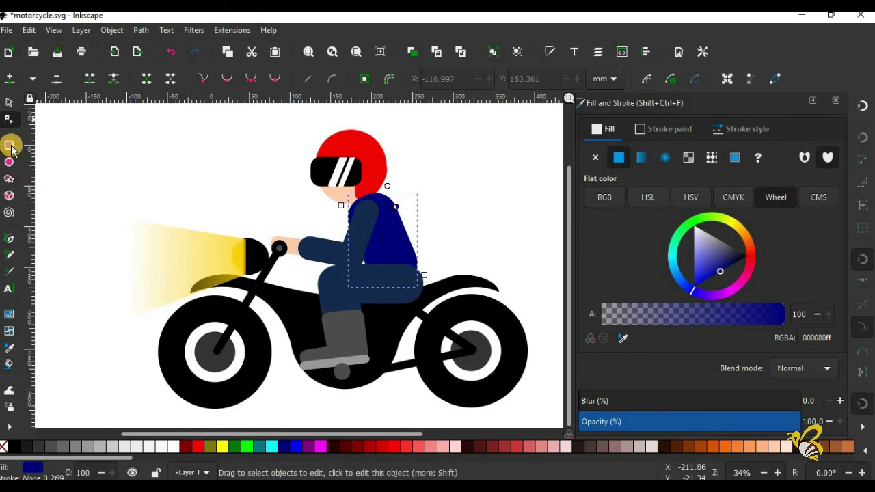
{"action": "left_click", "coordinate": [10, 144]}
{"action": "left_click_drag", "start_coordinate": [99, 157], "coordinate": [102, 161]}
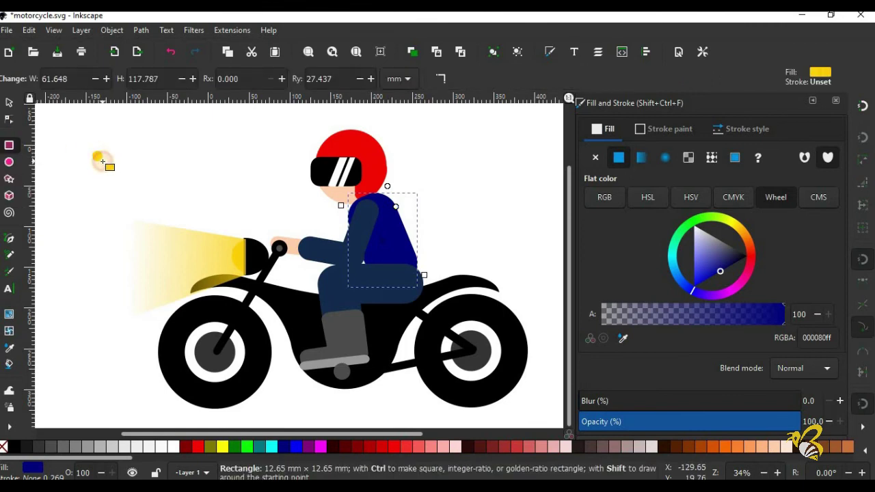
{"action": "left_click", "coordinate": [763, 446]}
Scale the peach rectangle and move it onto the rider's face.
{"action": "key", "text": "s"}
{"action": "mouse_move", "coordinate": [95, 156]}
{"action": "left_mouse_down"}
{"action": "mouse_move", "coordinate": [304, 196]}
{"action": "mouse_move", "coordinate": [319, 211]}
{"action": "mouse_move", "coordinate": [327, 195]}
{"action": "left_mouse_up"}
{"action": "left_click", "coordinate": [218, 79]}
{"action": "left_click", "coordinate": [262, 195]}
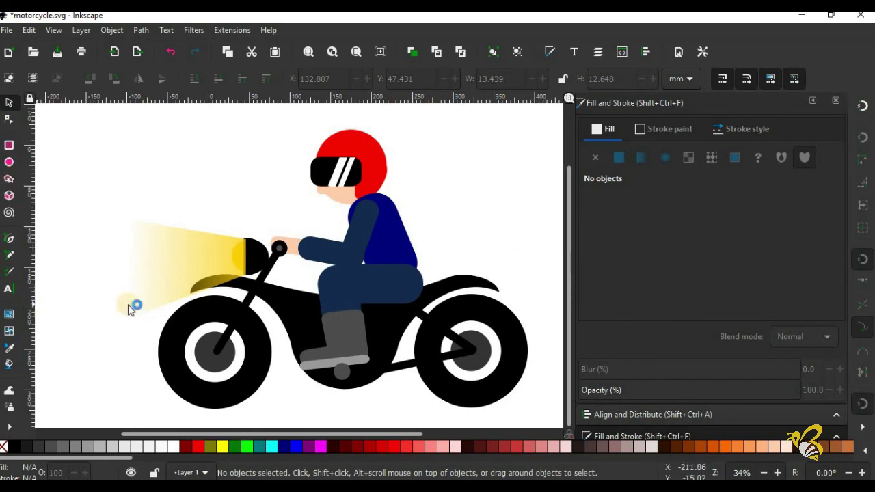
Zoom and pan the view out to show the whole page.
{"action": "key", "text": "z"}
{"action": "left_click", "coordinate": [393, 294]}
{"action": "left_click", "coordinate": [393, 295], "text": "shift"}
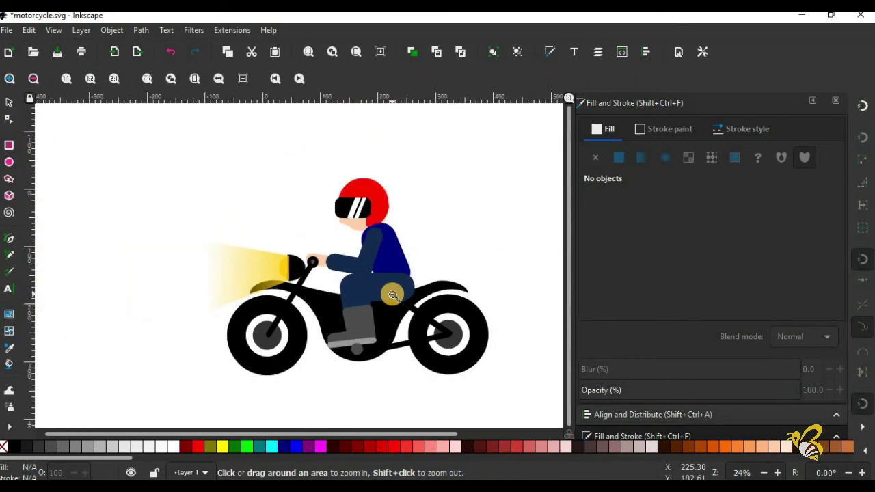
{"action": "key", "text": "minus"}
{"action": "left_click_drag", "start_coordinate": [339, 432], "coordinate": [403, 432]}
{"action": "left_click", "coordinate": [8, 102]}
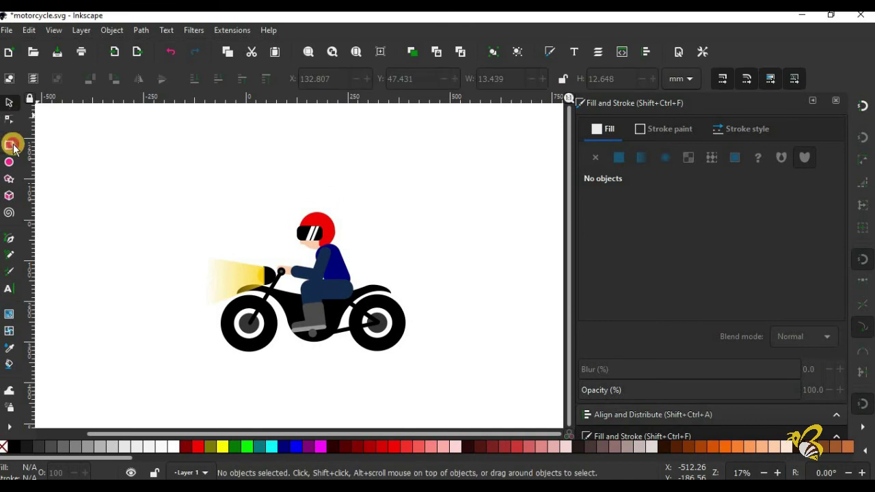
{"action": "left_click", "coordinate": [9, 143]}
Draw a large rectangle over the scene, fill it #1c1f24 and send it to the bottom.
{"action": "left_click_drag", "start_coordinate": [141, 179], "coordinate": [507, 403]}
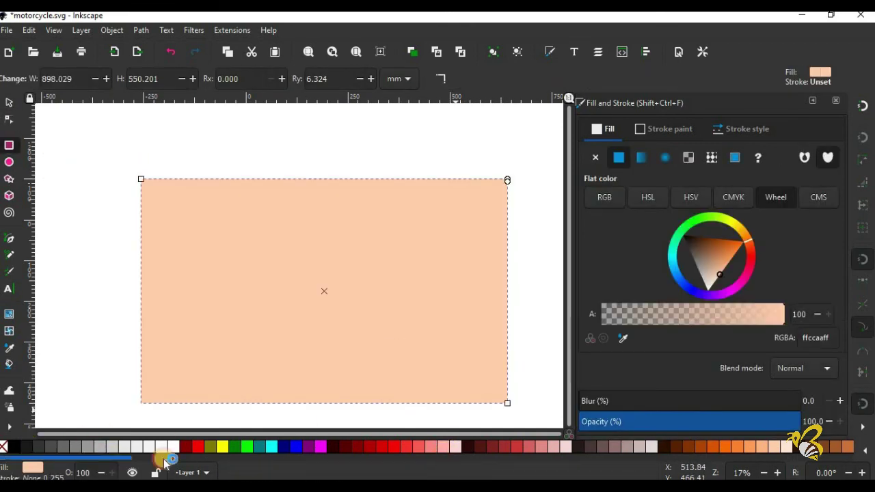
{"action": "left_click_drag", "start_coordinate": [68, 456], "coordinate": [602, 457]}
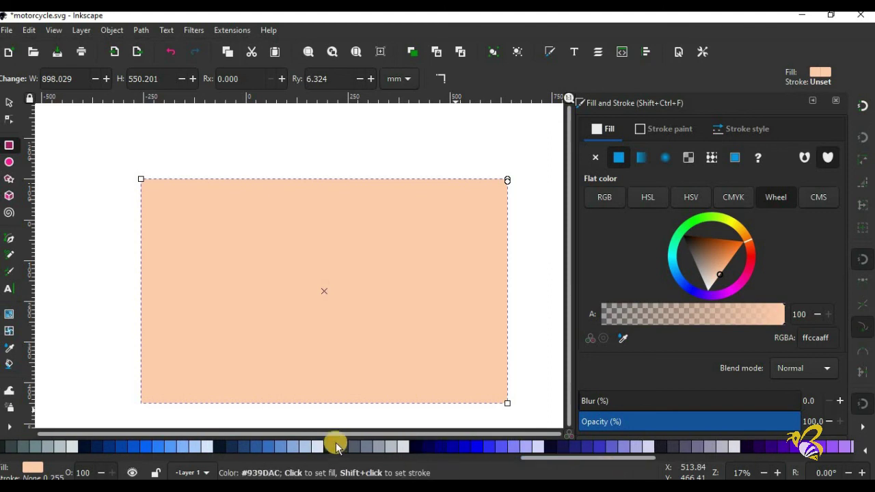
{"action": "left_click", "coordinate": [331, 446]}
{"action": "left_click", "coordinate": [16, 104]}
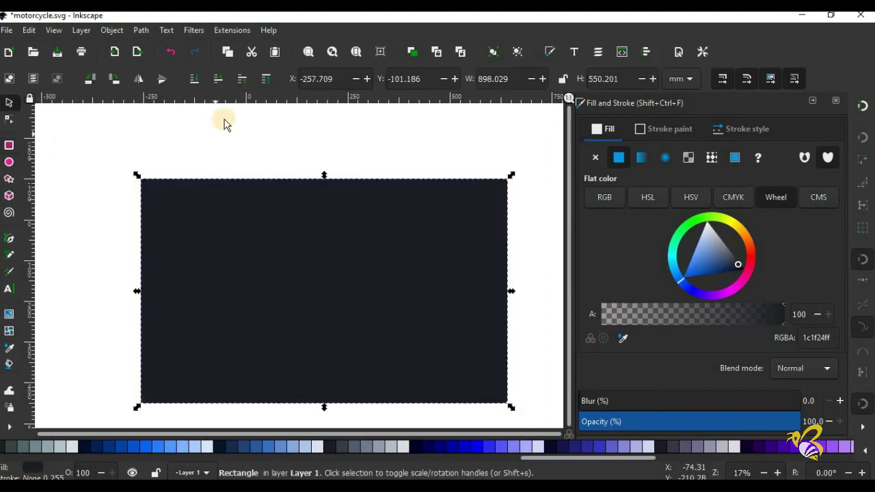
{"action": "left_click", "coordinate": [193, 82]}
{"action": "left_click_drag", "start_coordinate": [373, 201], "coordinate": [360, 192]}
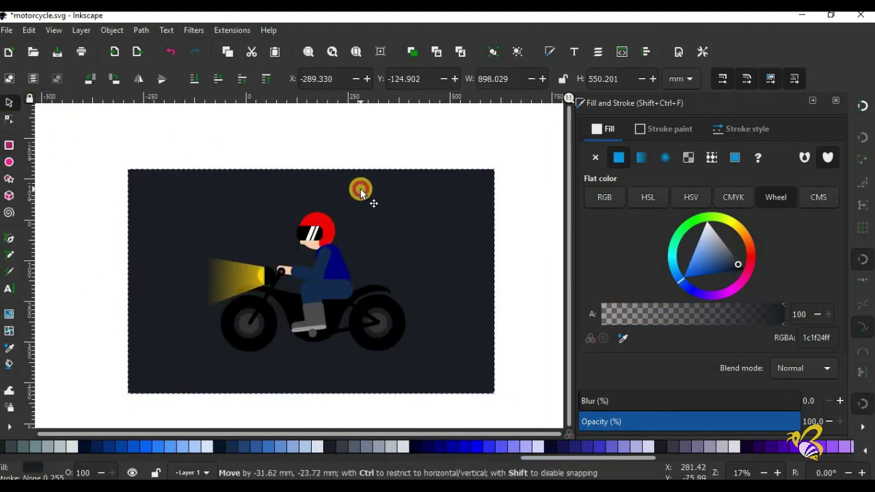
Group the motorcycle and rider and centre them on the background's vertical axis.
{"action": "left_click_drag", "start_coordinate": [188, 124], "coordinate": [424, 379]}
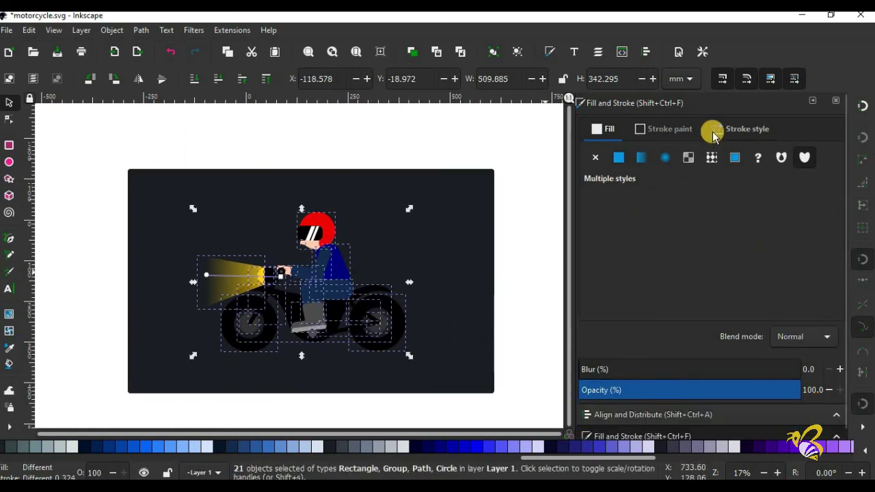
{"action": "key", "text": "ctrl+g"}
{"action": "left_click", "coordinate": [482, 195], "text": "shift"}
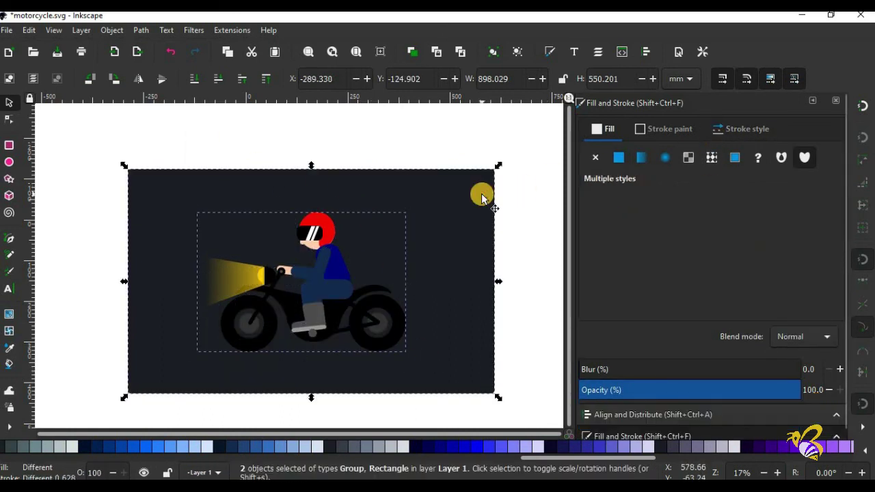
{"action": "left_click", "coordinate": [708, 410]}
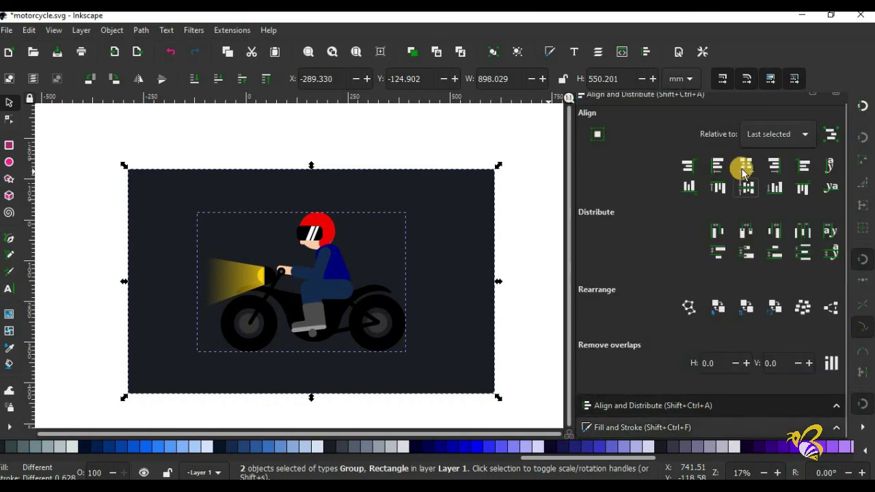
{"action": "left_click", "coordinate": [746, 165]}
{"action": "left_click", "coordinate": [544, 157]}
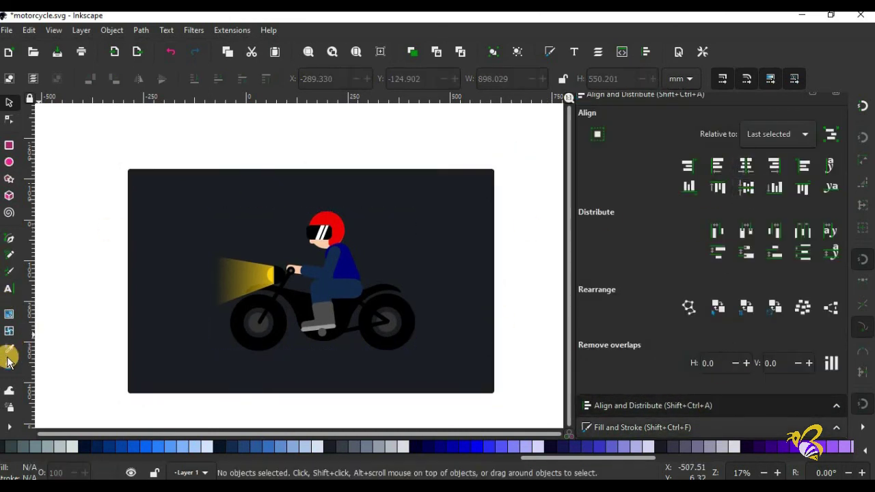
Draw a flat ellipse beneath the wheels and fill it 60% grey.
{"action": "left_click", "coordinate": [9, 161]}
{"action": "left_click_drag", "start_coordinate": [221, 352], "coordinate": [418, 360]}
{"action": "left_click_drag", "start_coordinate": [555, 457], "coordinate": [69, 456]}
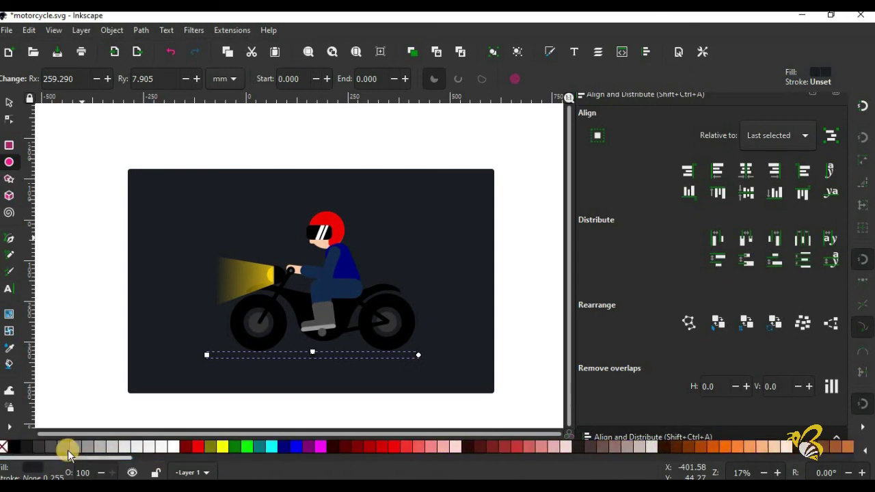
{"action": "left_click", "coordinate": [68, 447]}
{"action": "left_click", "coordinate": [62, 168]}
{"action": "key", "text": "s"}
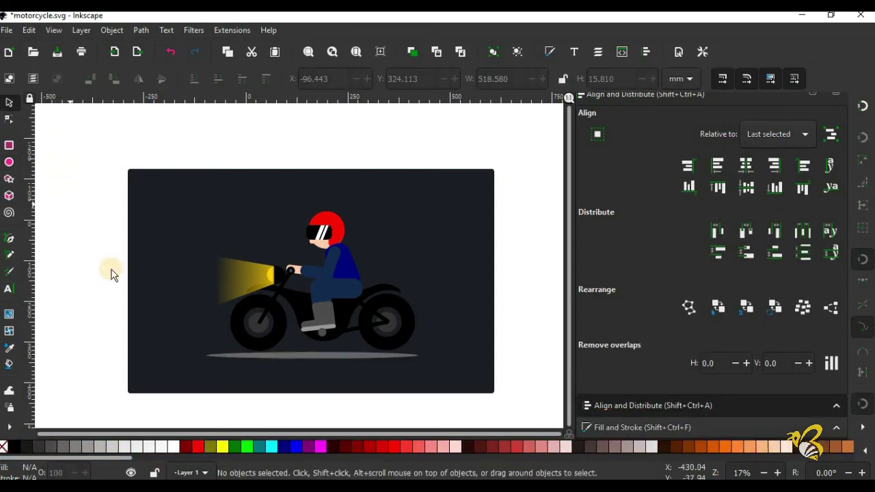
{"action": "left_click", "coordinate": [290, 357]}
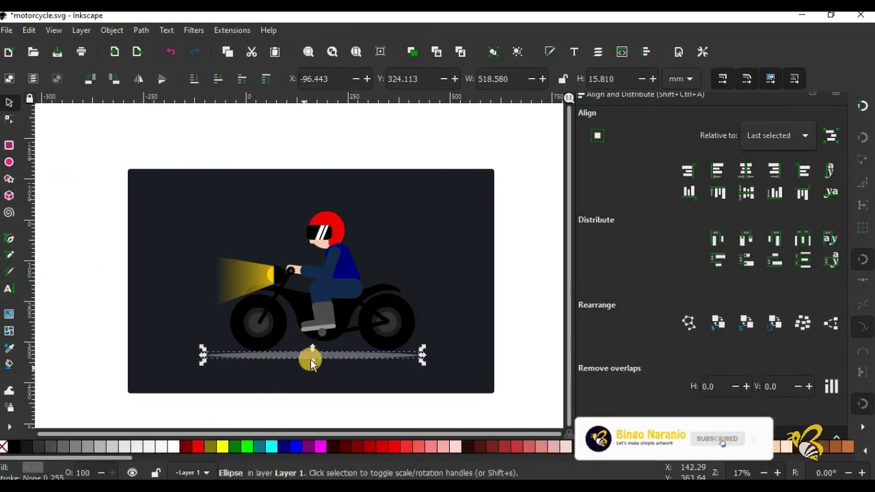
{"action": "left_click", "coordinate": [111, 447]}
{"action": "left_click", "coordinate": [152, 444]}
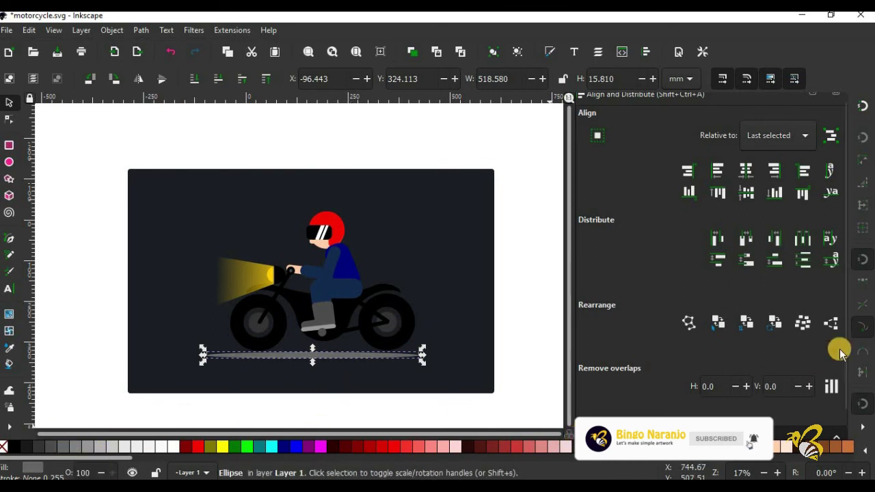
Blur the shadow ellipse by 10% and stretch it wider to the left.
{"action": "key", "text": "ctrl+shift+f"}
{"action": "left_click", "coordinate": [839, 401]}
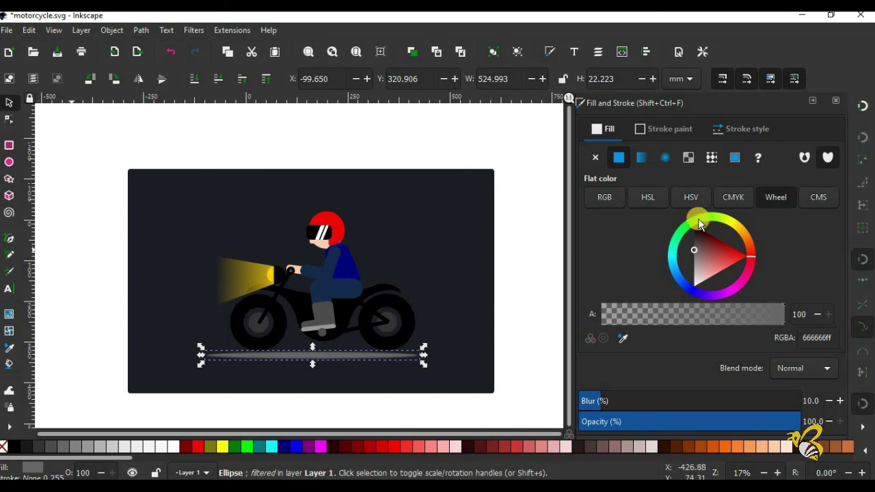
{"action": "left_click_drag", "start_coordinate": [418, 357], "coordinate": [189, 356]}
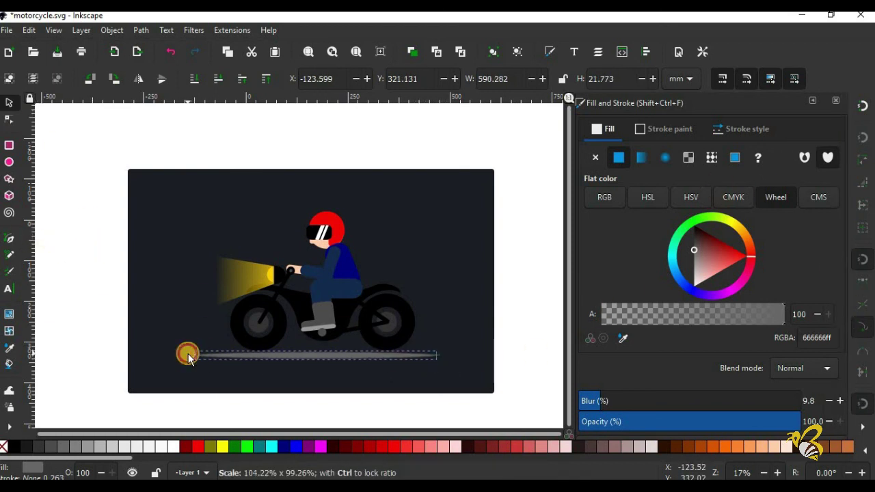
{"action": "left_click_drag", "start_coordinate": [189, 358], "coordinate": [181, 356]}
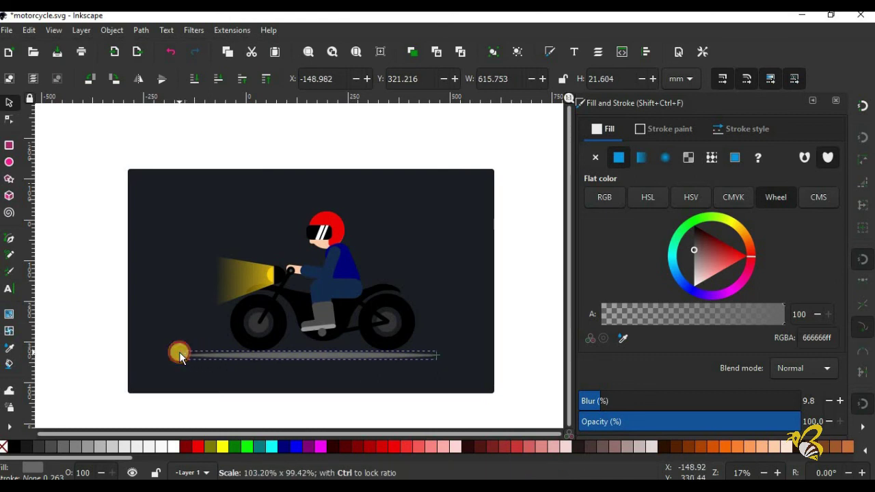
{"action": "left_click", "coordinate": [77, 273]}
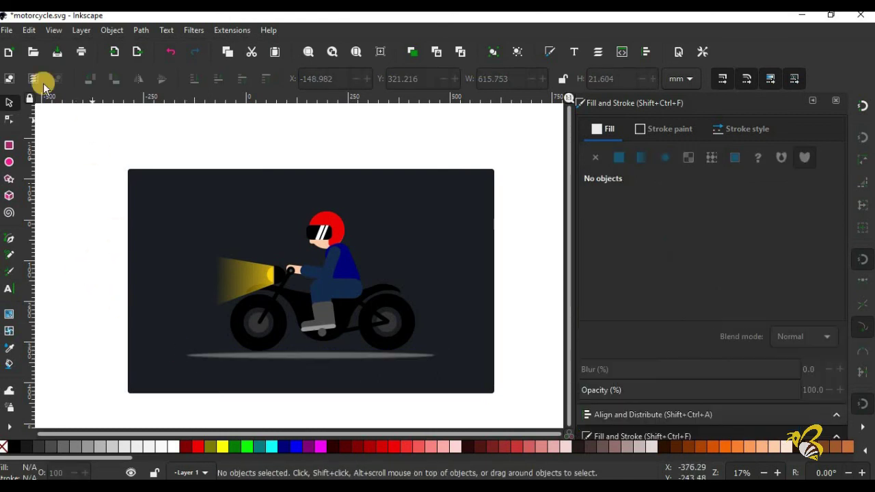
Apply a radial gradient to the background with a #1F1C24 outer stop and #7C6F91 centre.
{"action": "key", "text": "g"}
{"action": "left_click", "coordinate": [403, 251]}
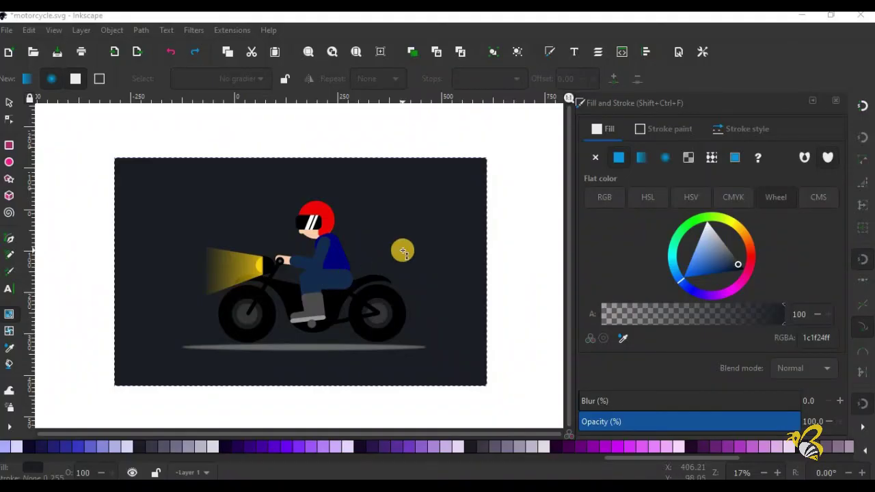
{"action": "double_click", "coordinate": [468, 273]}
{"action": "left_click_drag", "start_coordinate": [484, 271], "coordinate": [489, 265]}
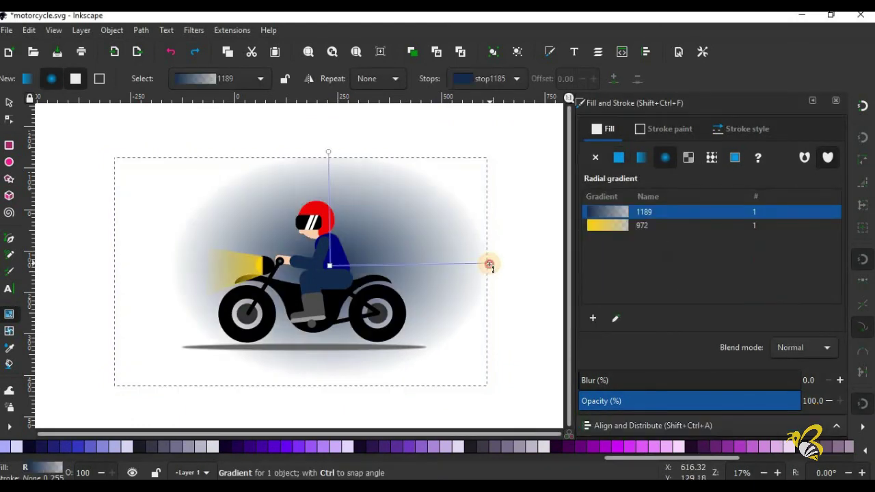
{"action": "key", "text": "n"}
{"action": "left_click", "coordinate": [489, 263]}
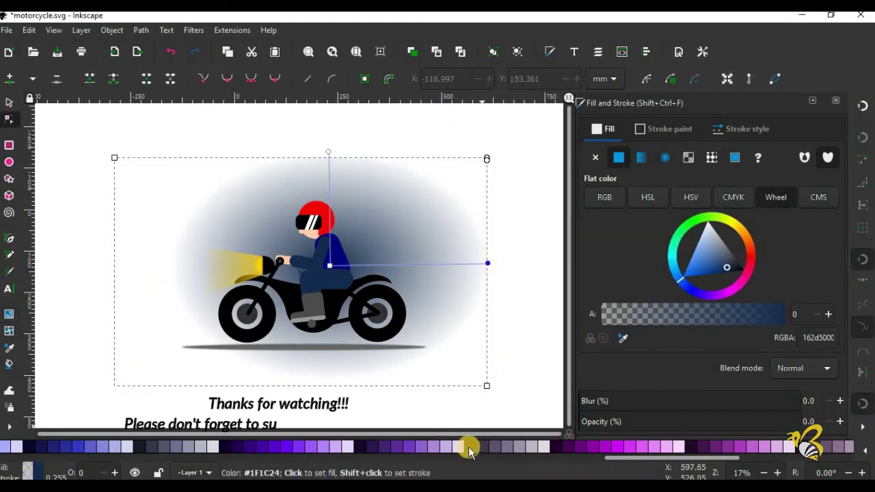
{"action": "left_click", "coordinate": [469, 446]}
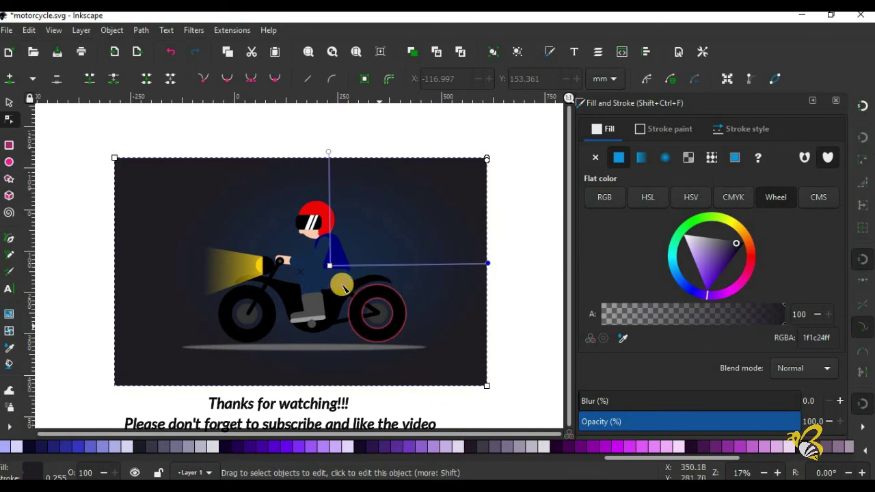
{"action": "left_click", "coordinate": [330, 265]}
{"action": "left_click", "coordinate": [517, 447]}
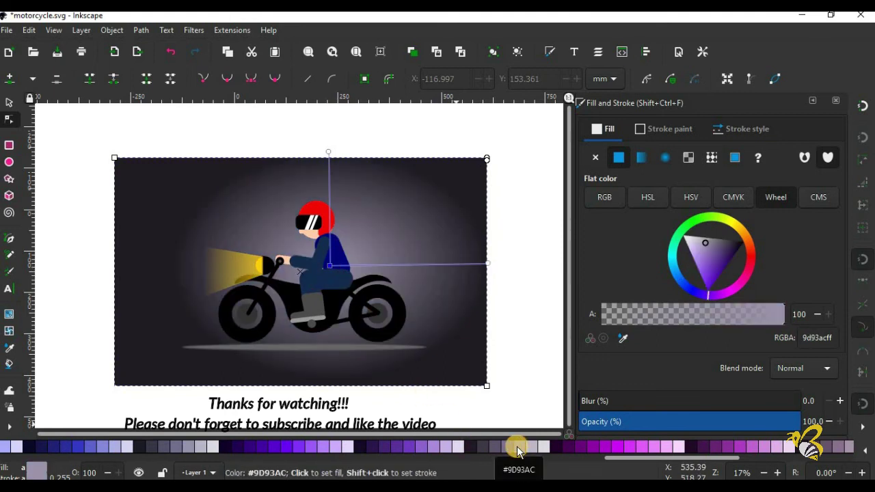
{"action": "left_click", "coordinate": [503, 448]}
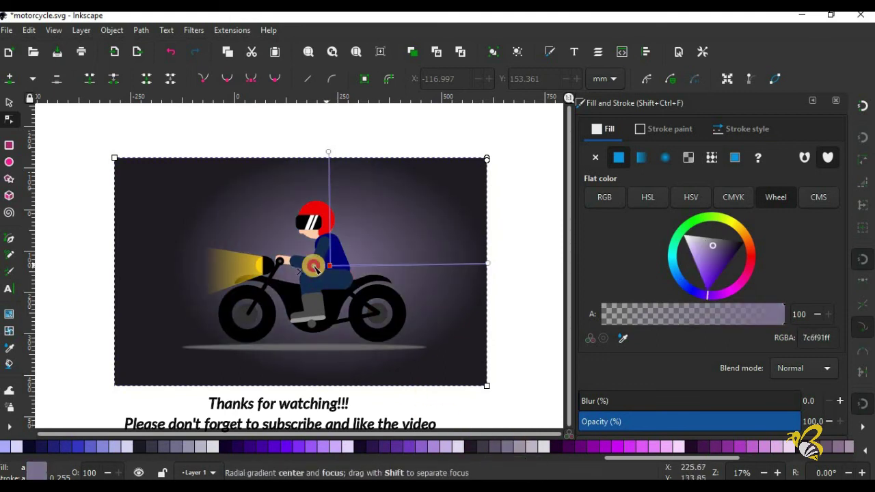
Move the glow's centre toward the rider and enlarge its horizontal and vertical radii.
{"action": "left_click_drag", "start_coordinate": [330, 265], "coordinate": [294, 277]}
{"action": "left_click_drag", "start_coordinate": [468, 281], "coordinate": [478, 279]}
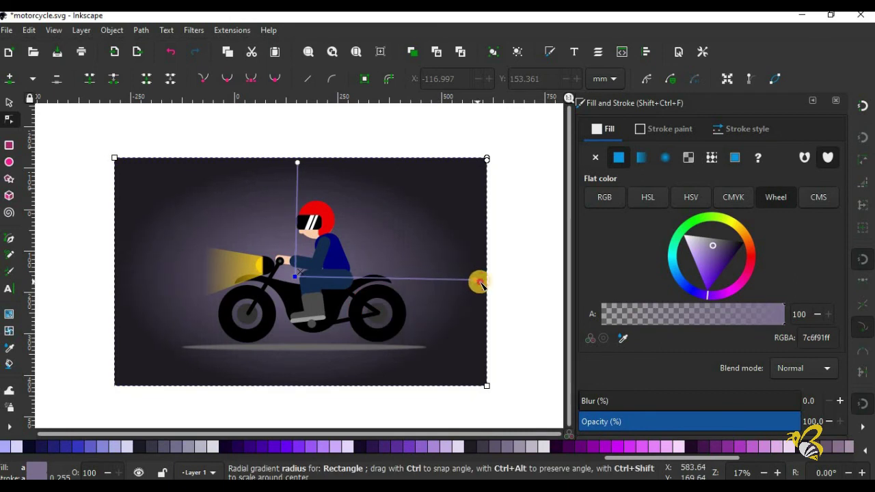
{"action": "left_click_drag", "start_coordinate": [293, 162], "coordinate": [296, 157]}
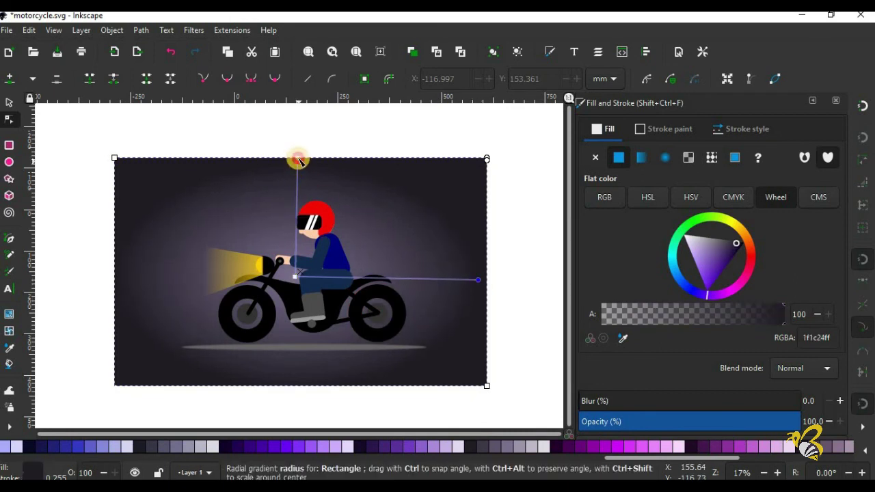
{"action": "left_click", "coordinate": [498, 385]}
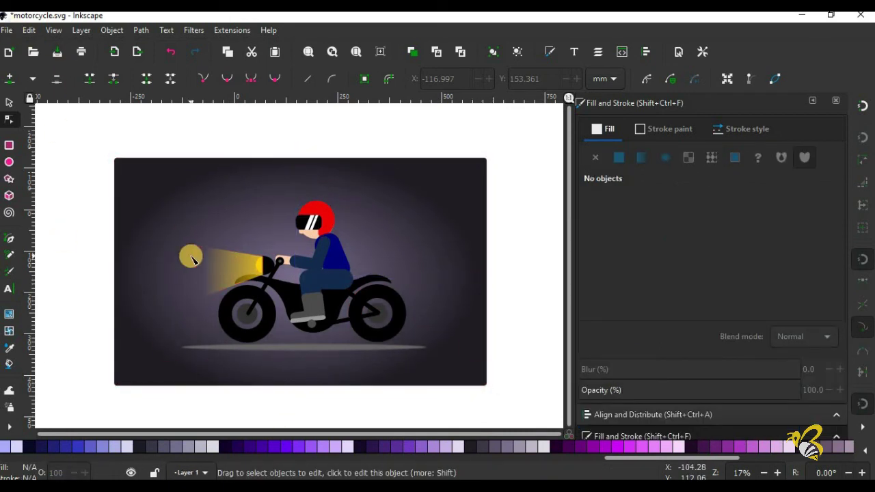